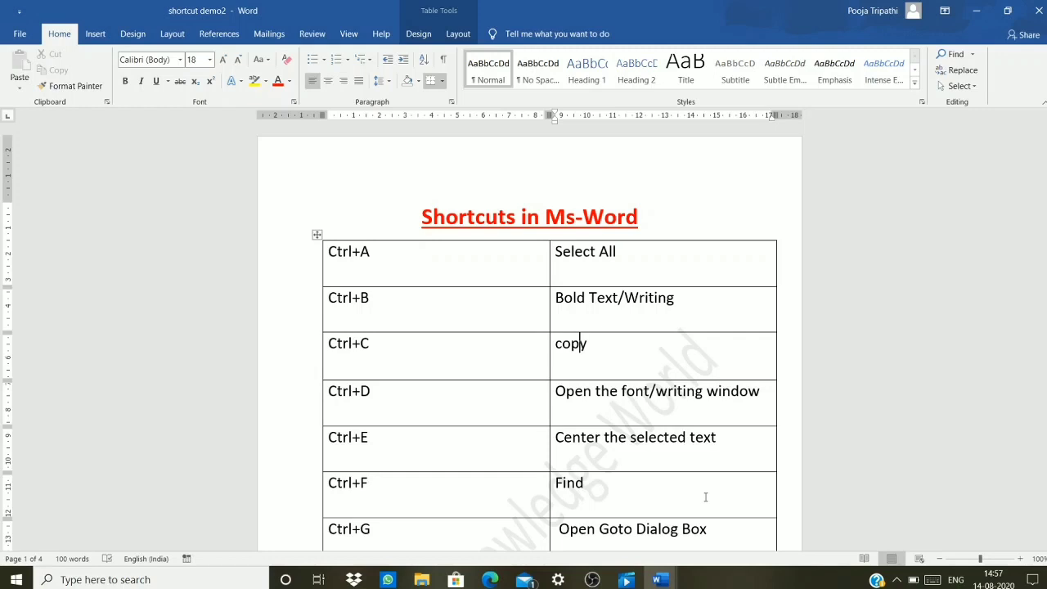
Step: Create a blank document and generate filler text from the formula =rand(123), set at font size 12
key("ctrl+n")
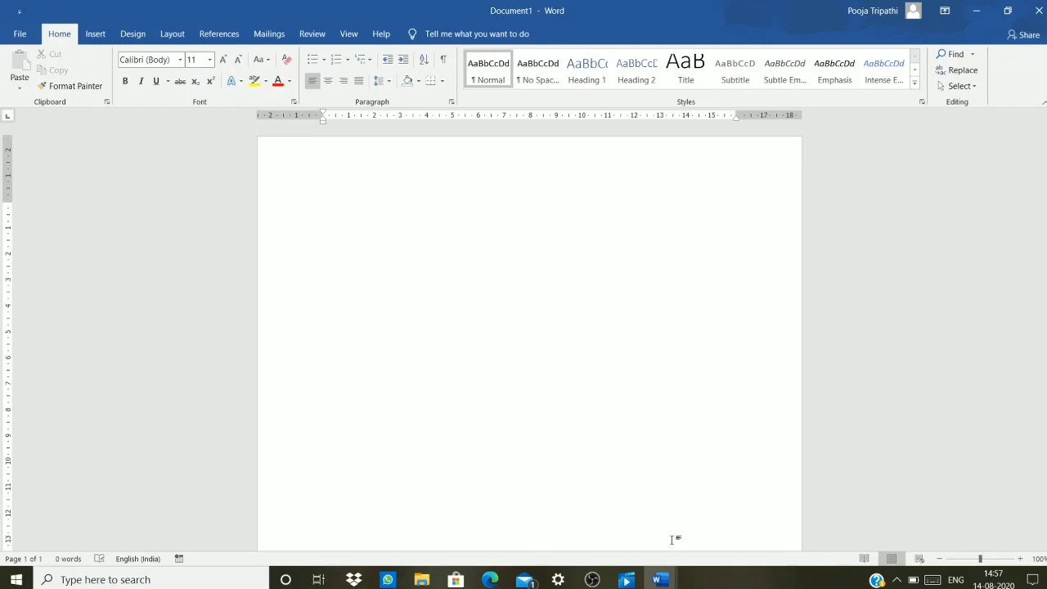
type("=rand(")
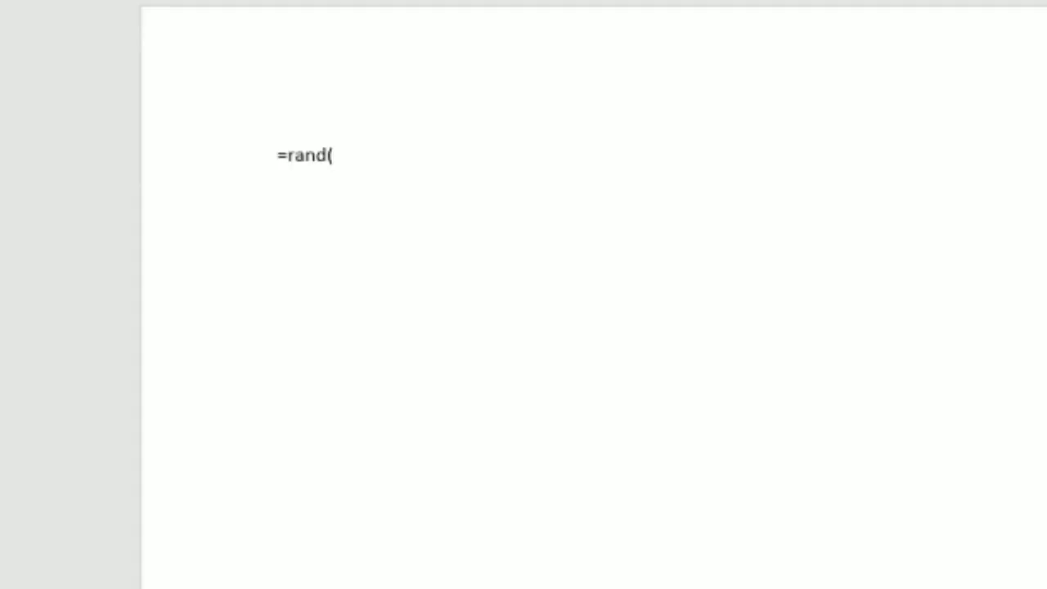
type("123)")
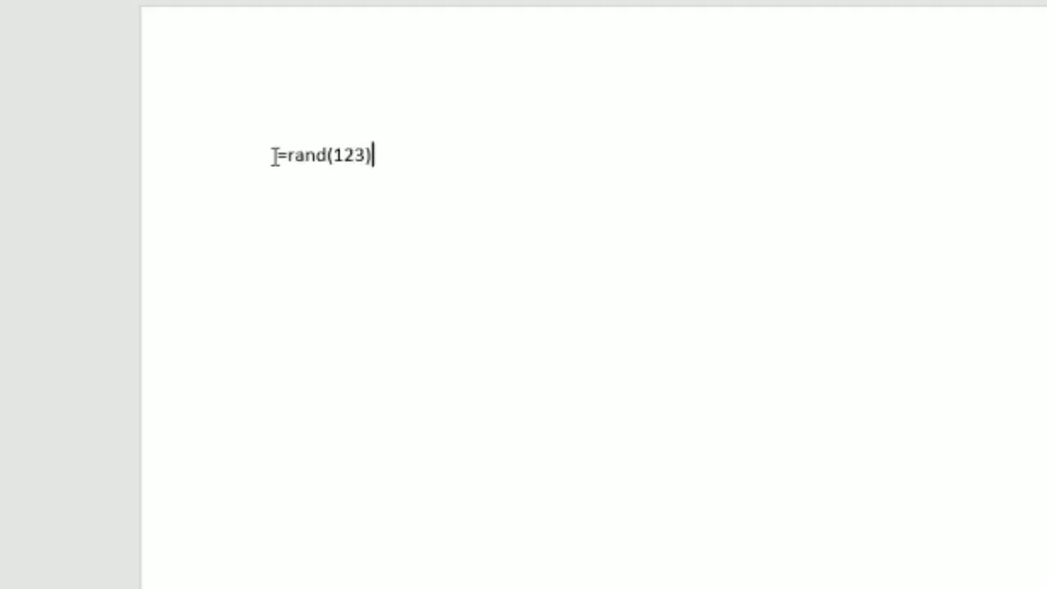
left_click_drag(273, 154, 420, 168)
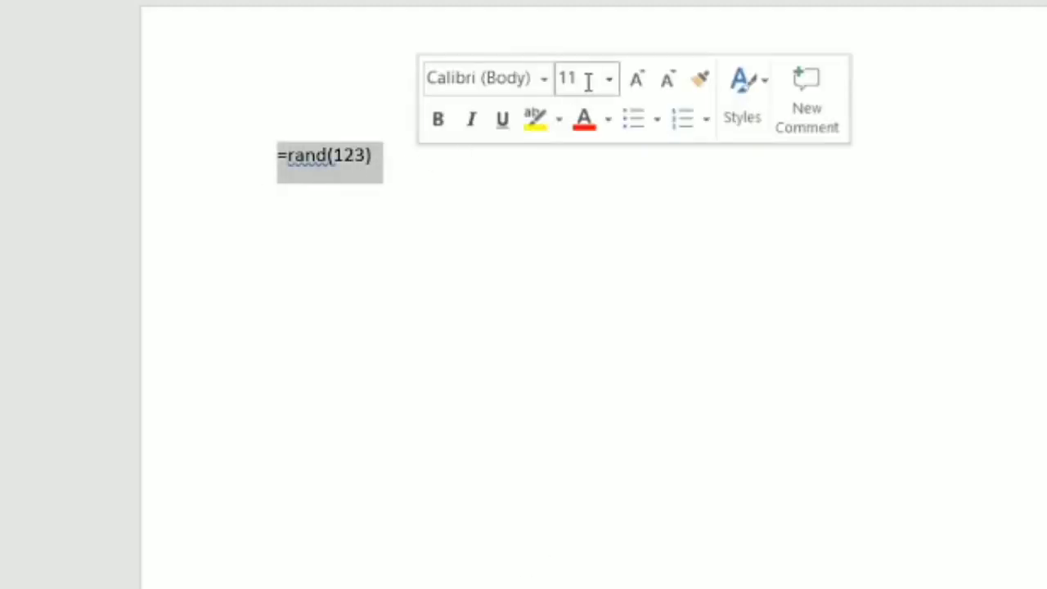
left_click(611, 81)
left_click(572, 220)
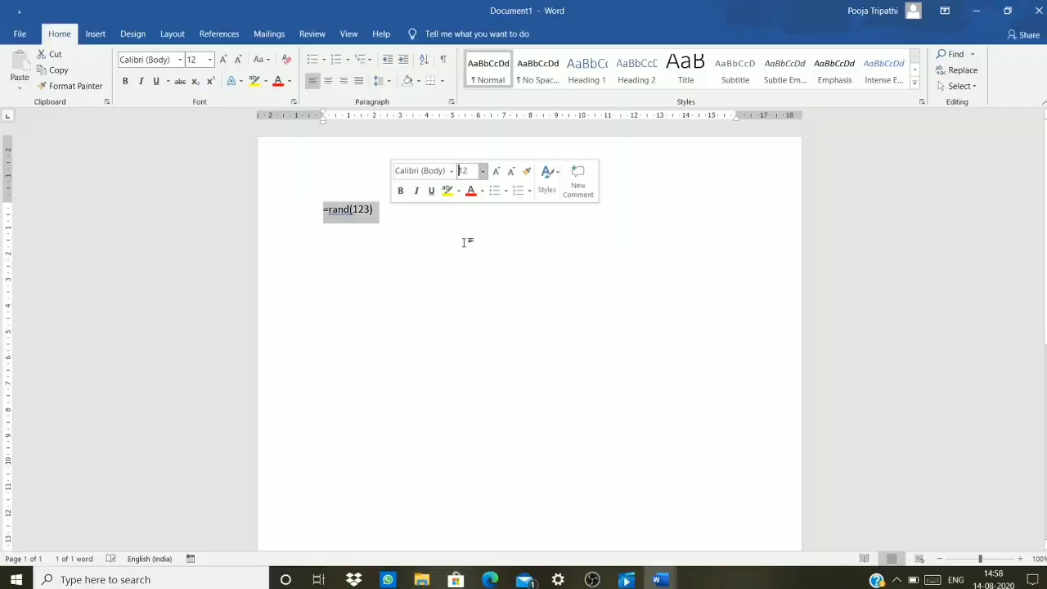
left_click(545, 218)
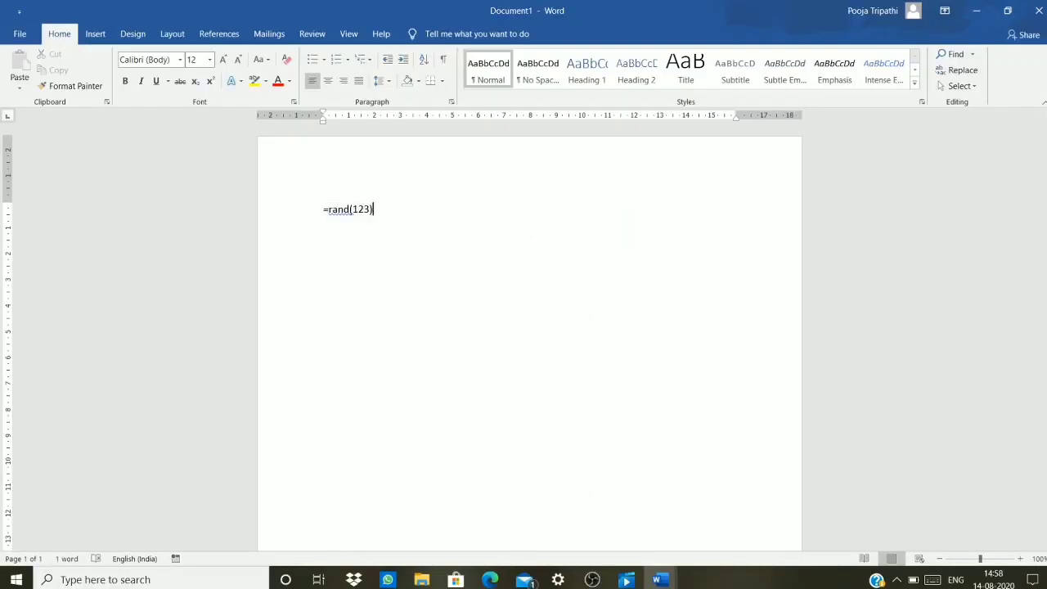
key("Return")
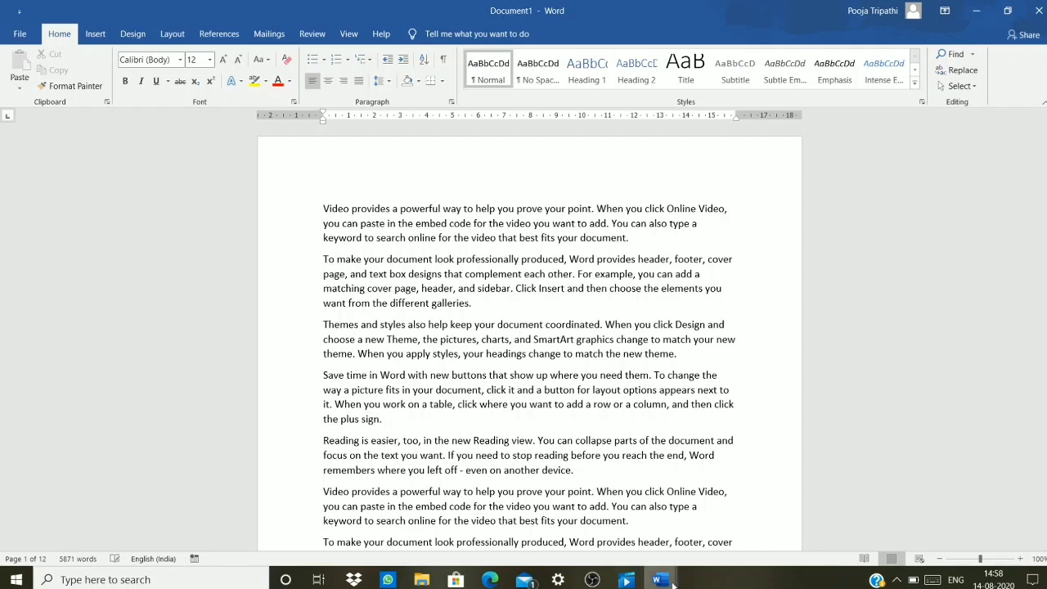
Step: Switch to the shortcut demo2 document and examine the first table row, selecting its "Ctrl+A" and "Select All" entries in turn
mouse_move(672, 584)
left_click(619, 547)
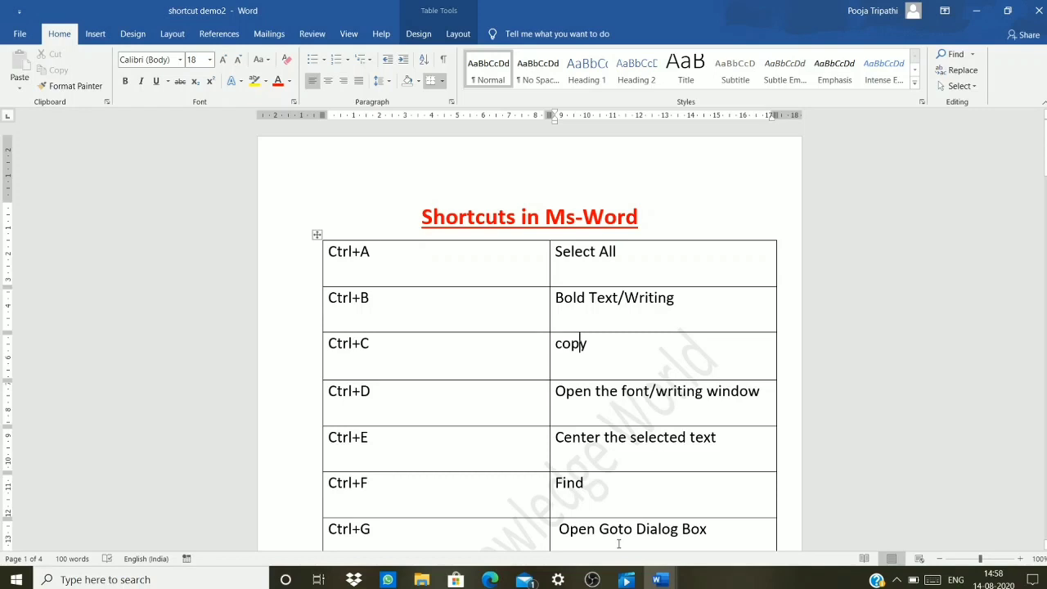
left_click_drag(379, 252, 328, 252)
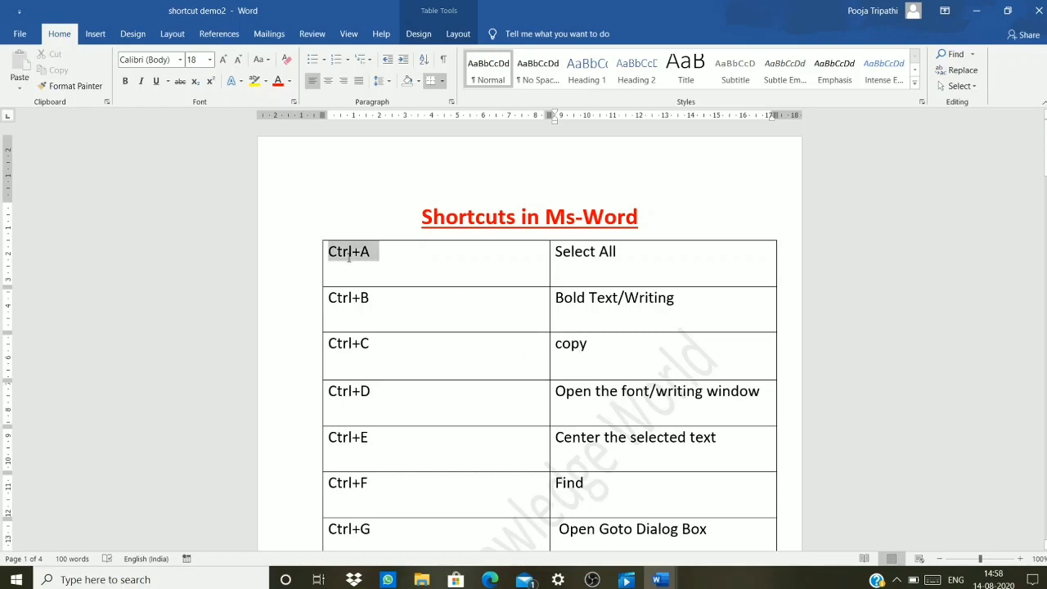
left_click(415, 257)
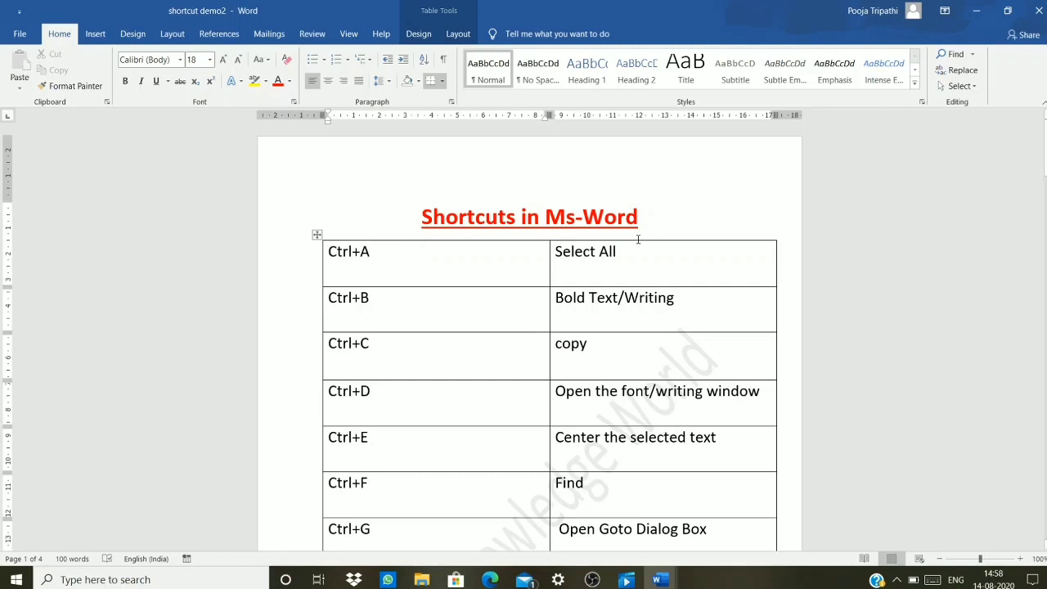
left_click_drag(622, 251, 575, 256)
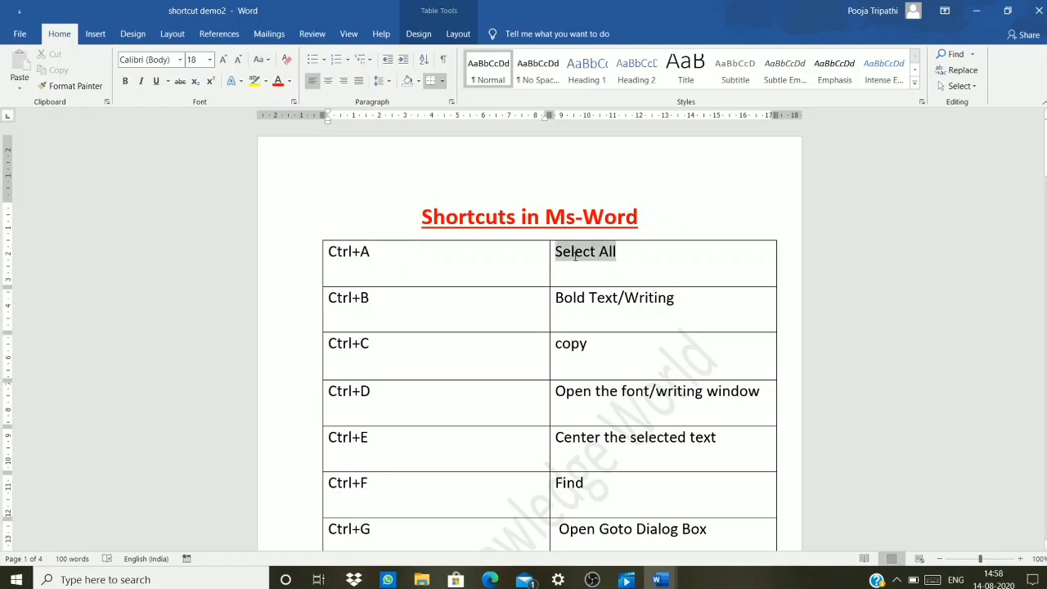
left_click(640, 253)
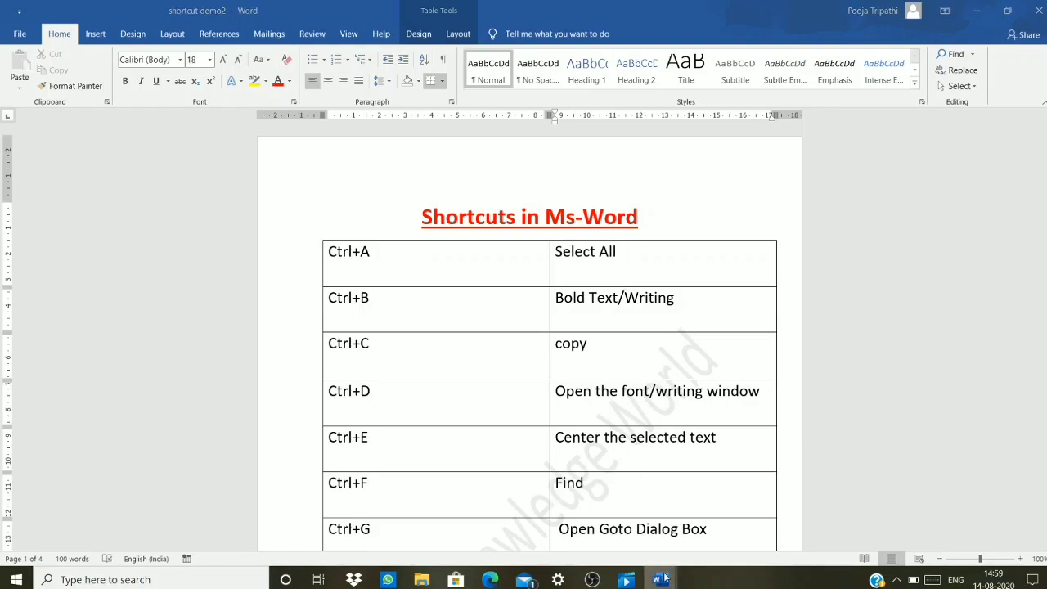
Step: Return to Document1 and select all of the generated text across its pages
mouse_move(659, 579)
left_click(718, 534)
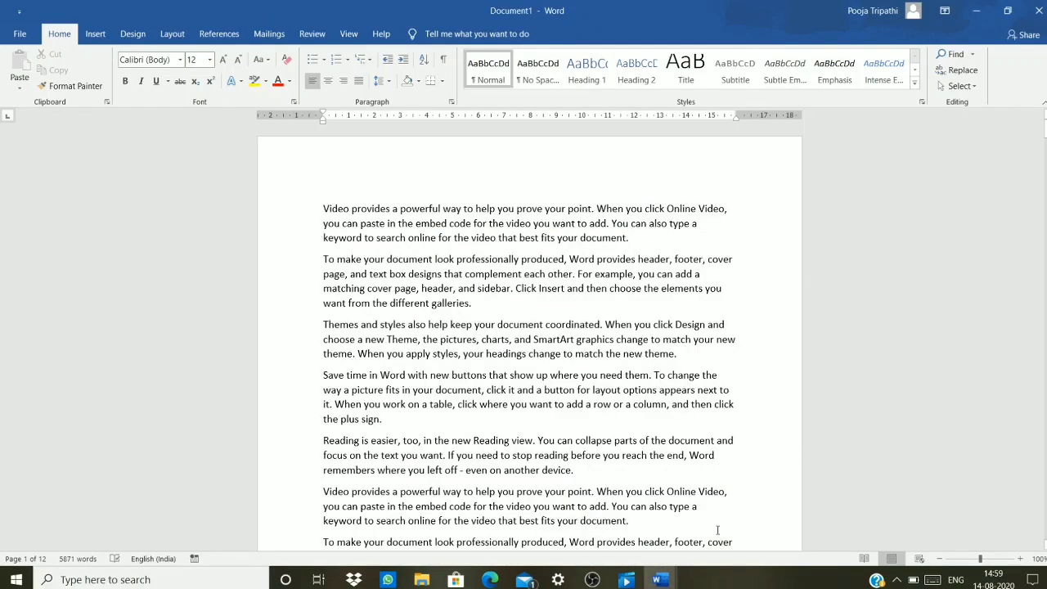
scroll(646, 442, "down", 15)
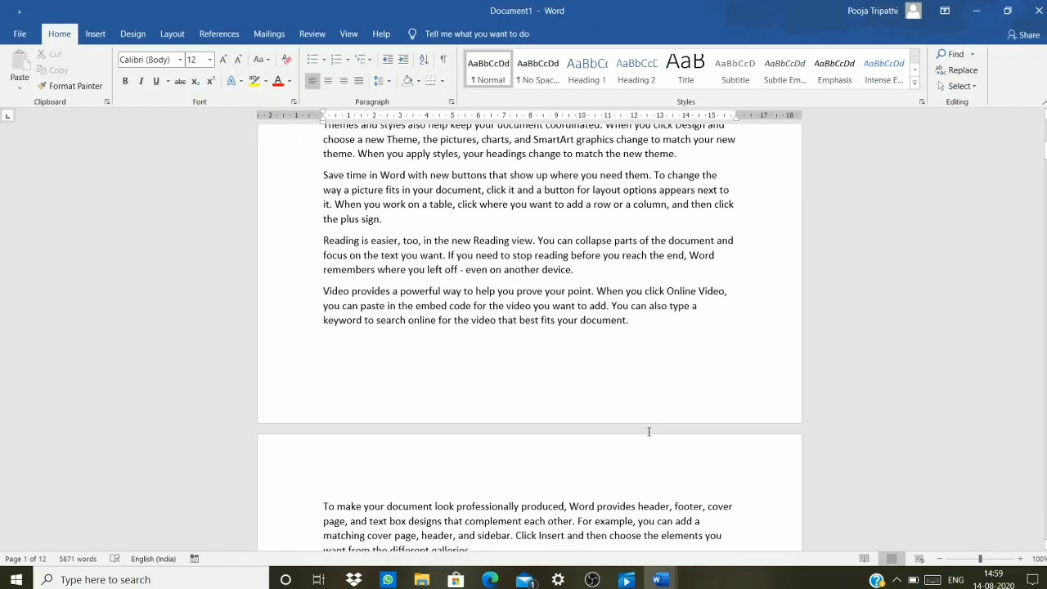
scroll(644, 436, "down", 20)
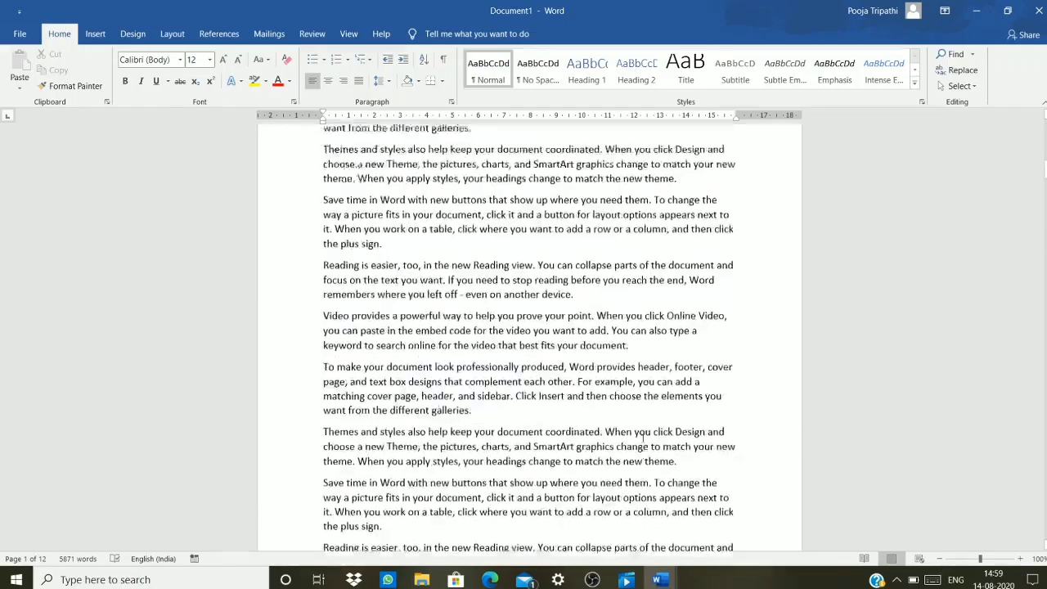
scroll(642, 440, "down", 15)
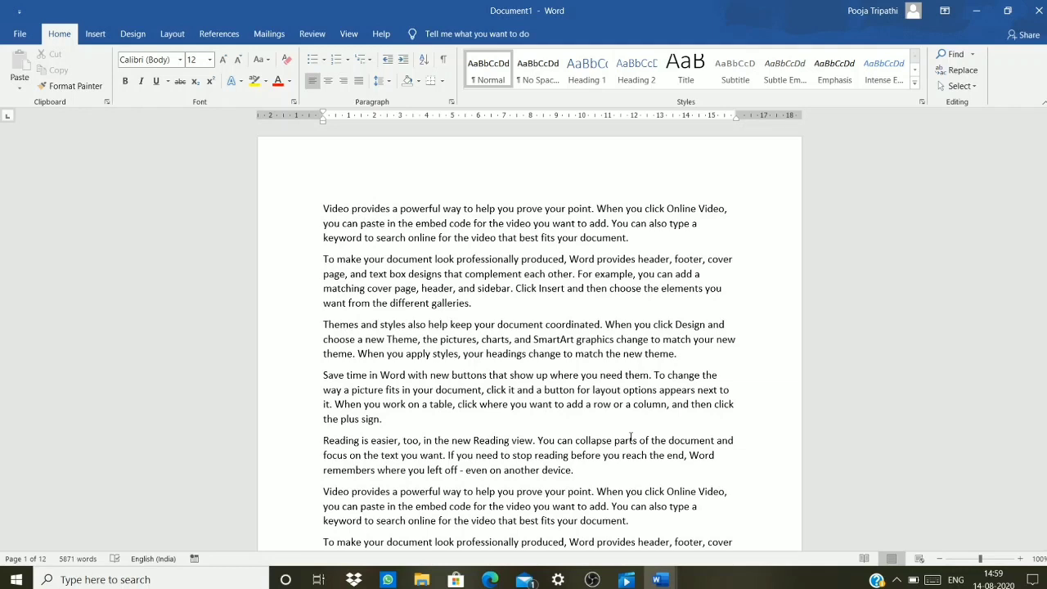
key("ctrl+a")
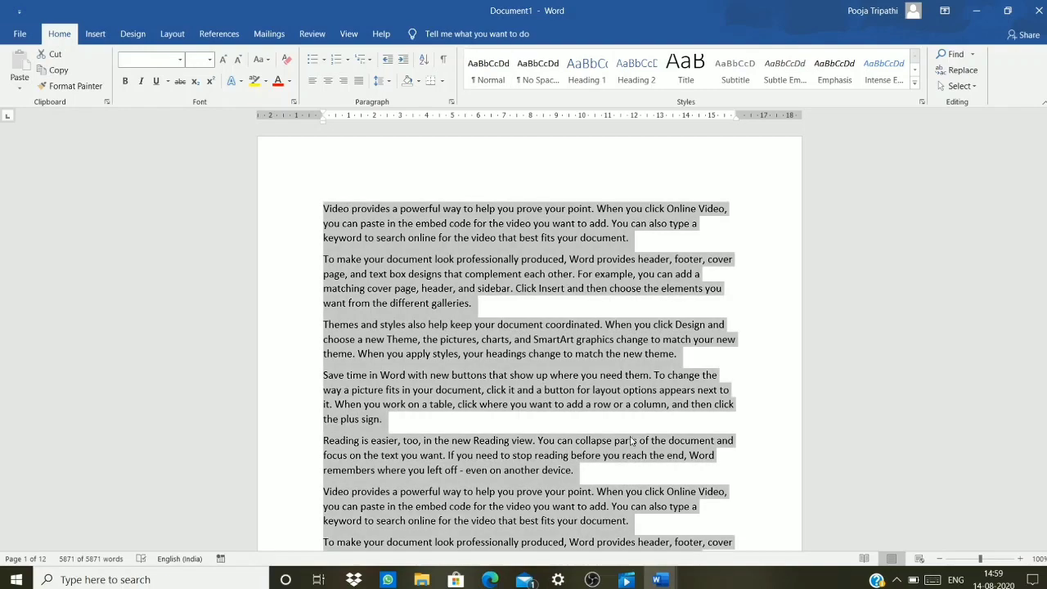
scroll(507, 494, "down", 10)
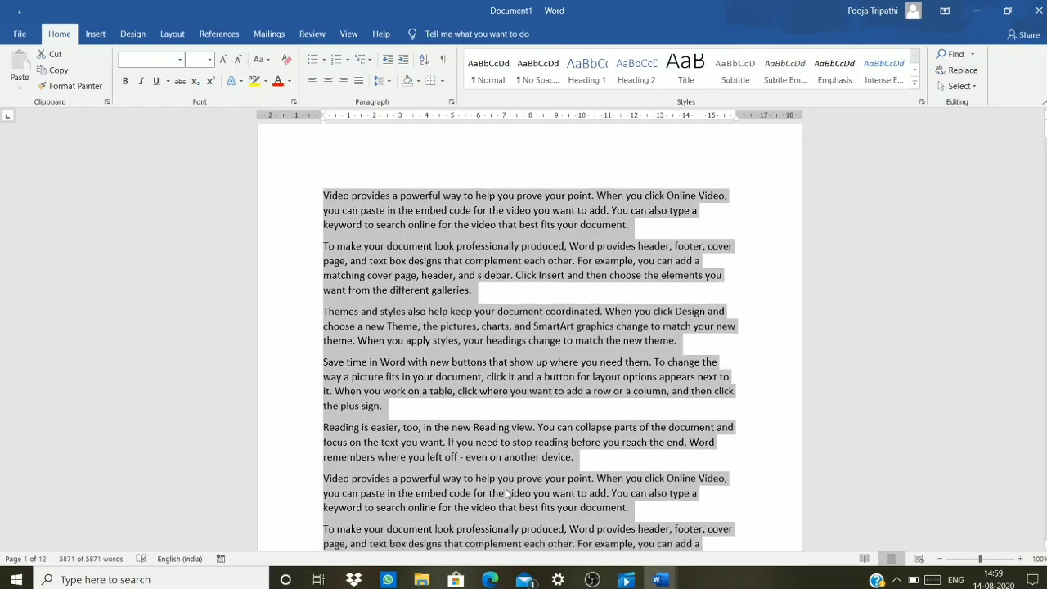
scroll(507, 493, "down", 15)
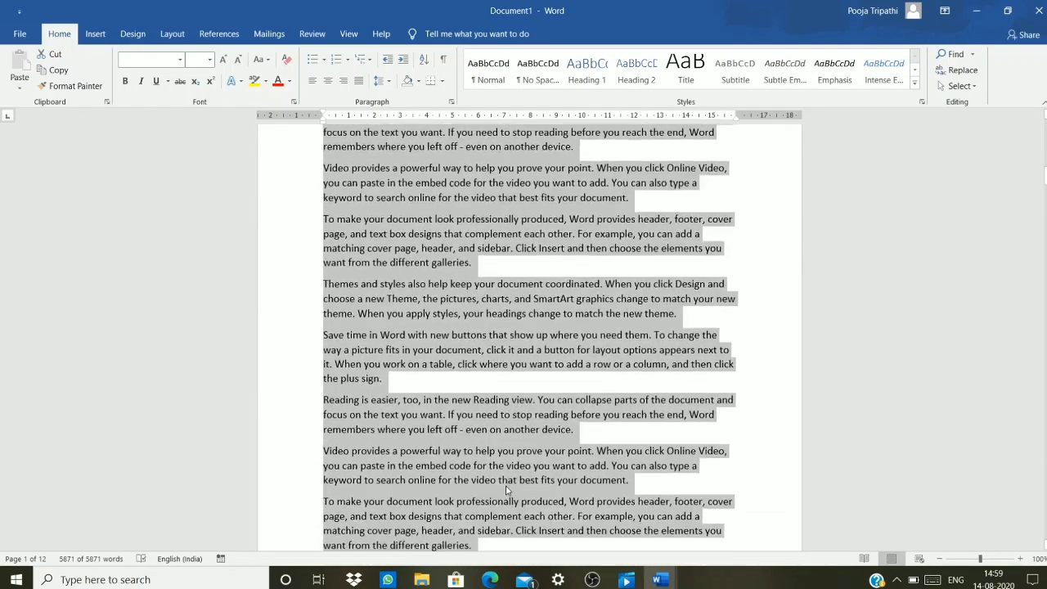
scroll(507, 490, "down", 15)
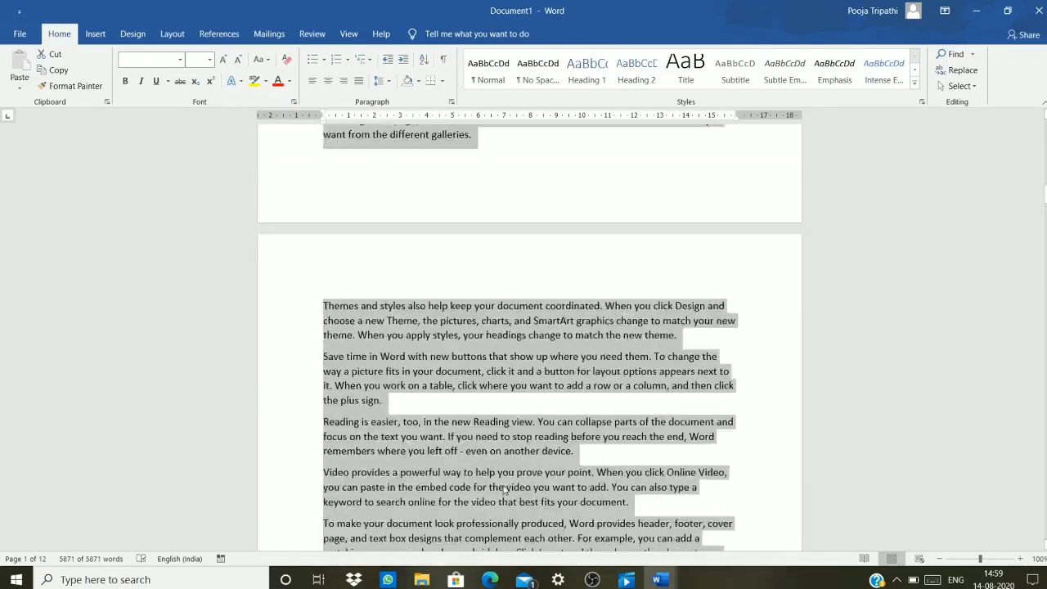
scroll(506, 489, "down", 10)
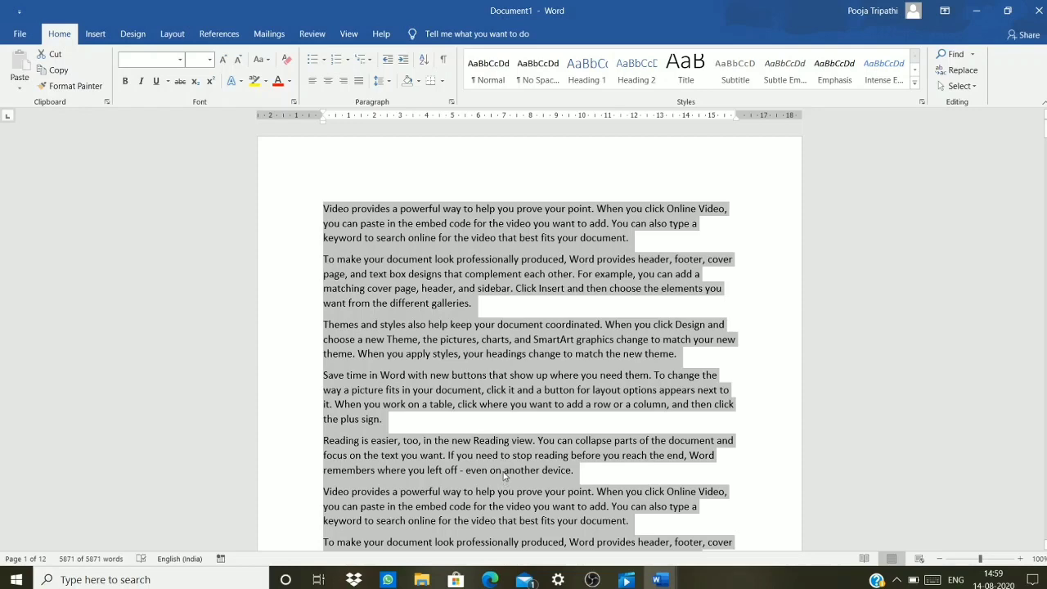
Step: Switch to shortcut demo2 and make the "Bold Text/Writing" entry in the Ctrl+B row bold
mouse_move(659, 579)
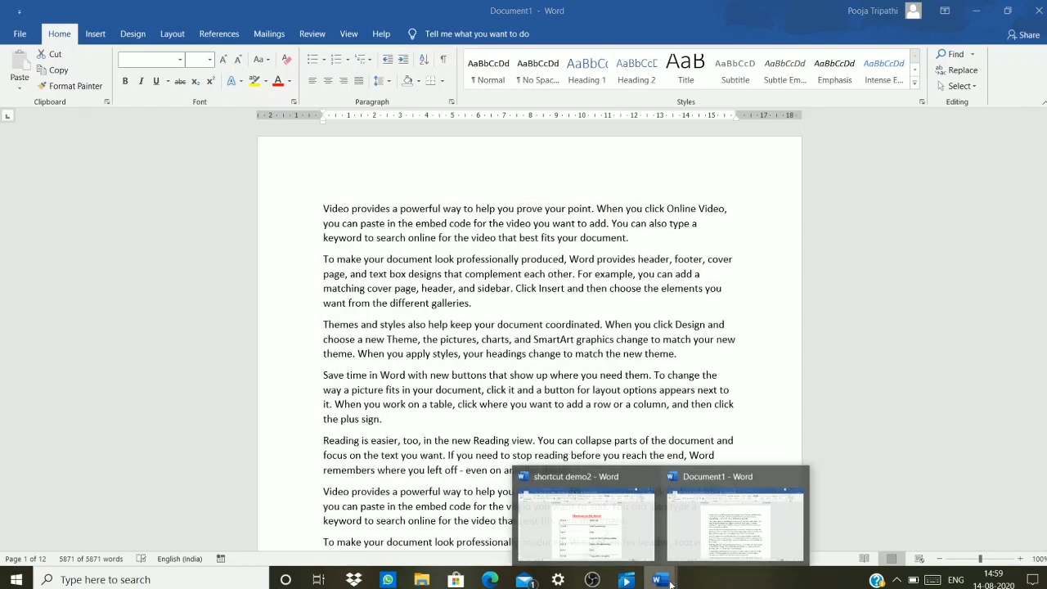
left_click(634, 540)
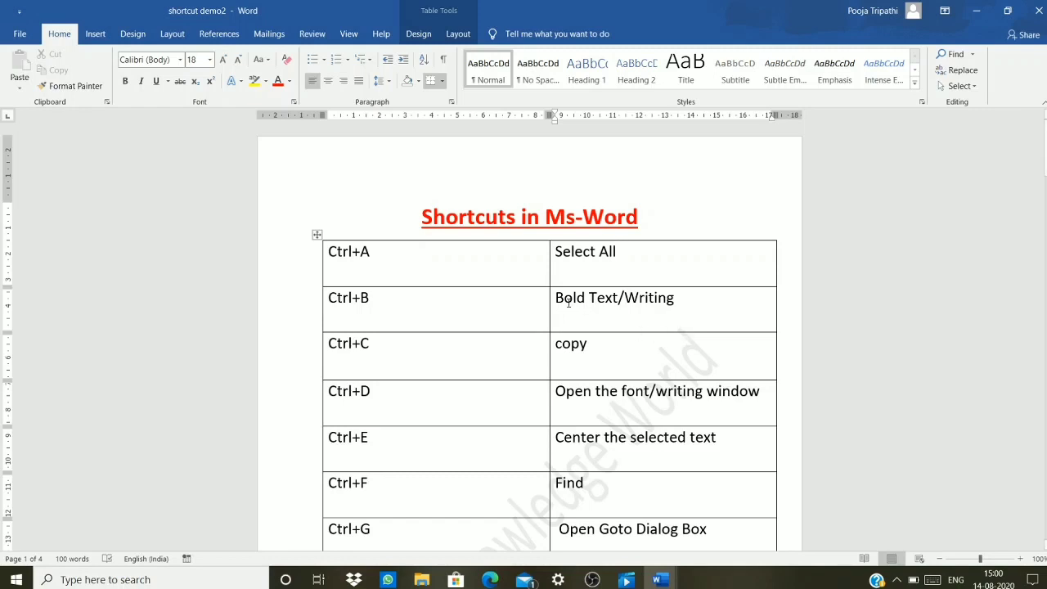
left_click_drag(556, 299, 681, 311)
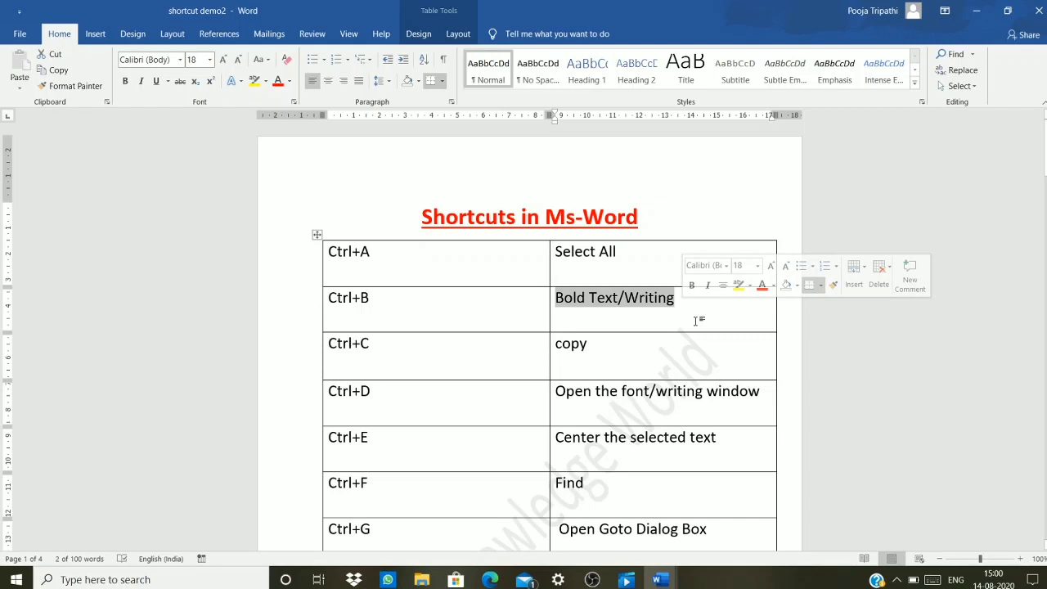
key("ctrl+b")
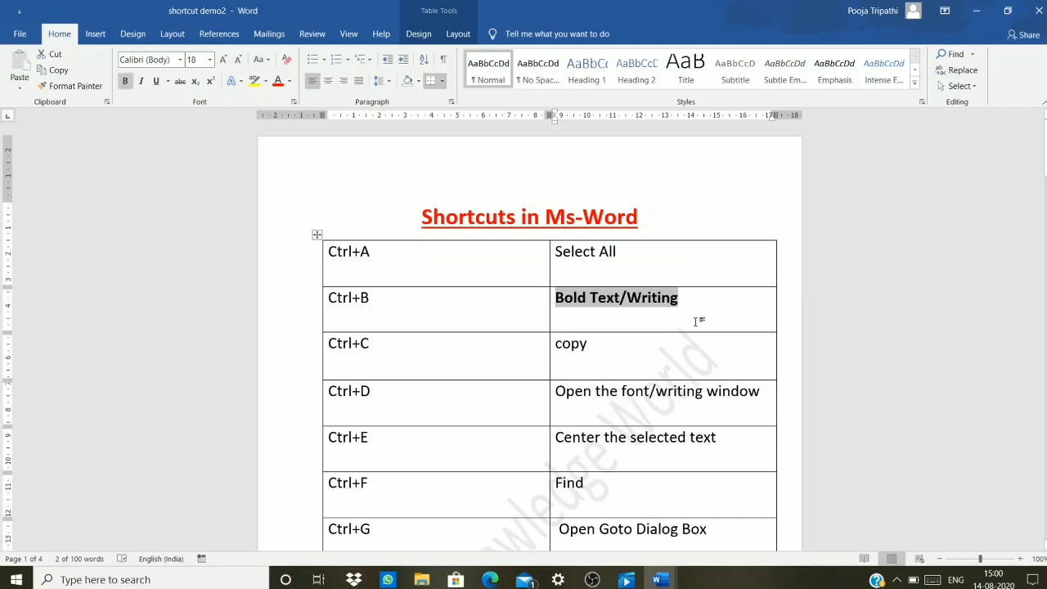
left_click(653, 326)
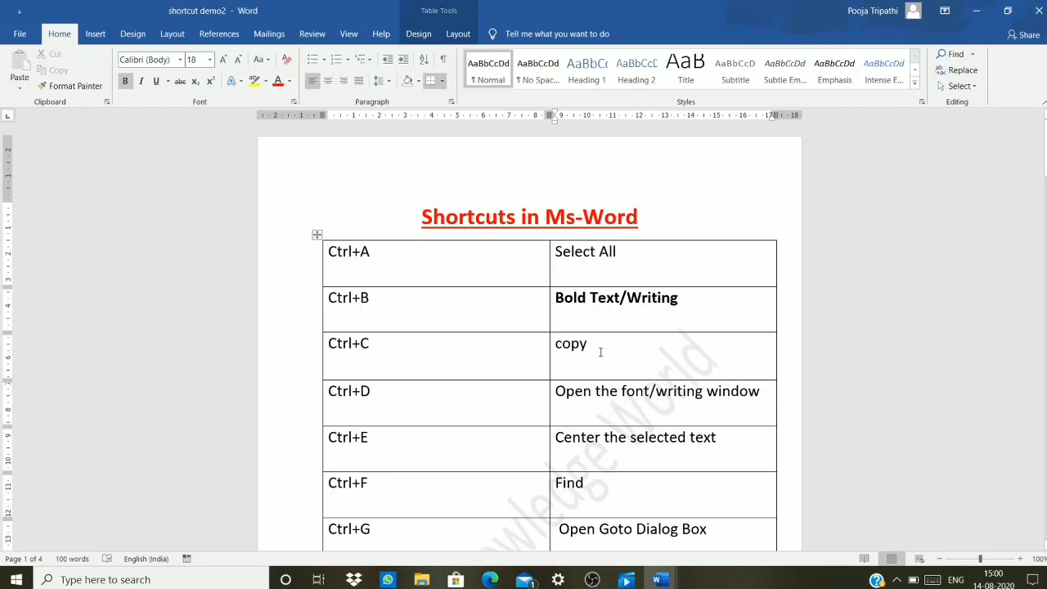
Step: Copy the word "copy" in the Ctrl+C row and paste a duplicate directly after it
left_click(392, 359)
double_click(557, 353)
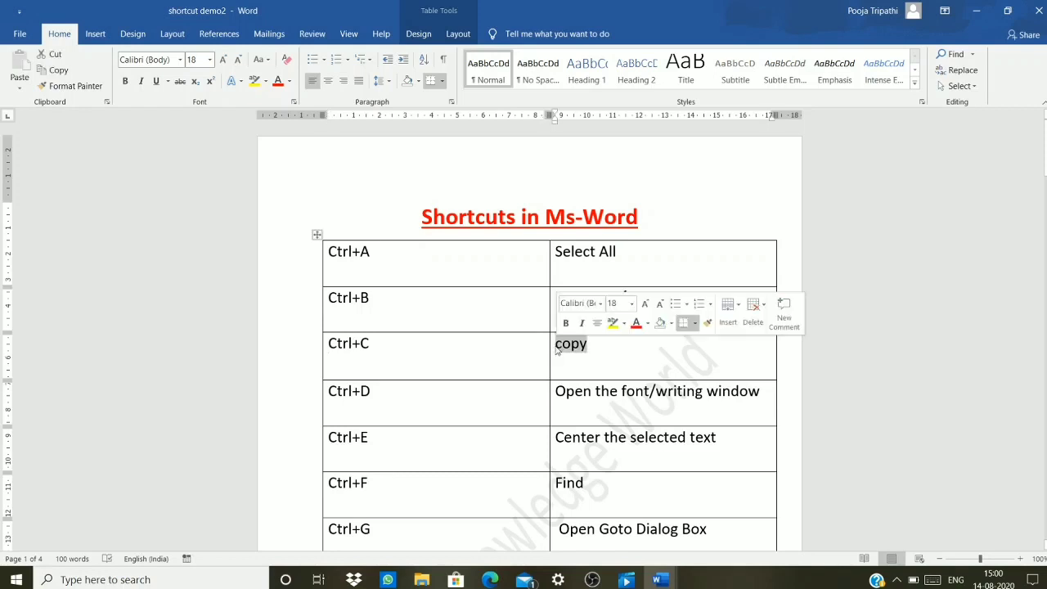
left_click(601, 349)
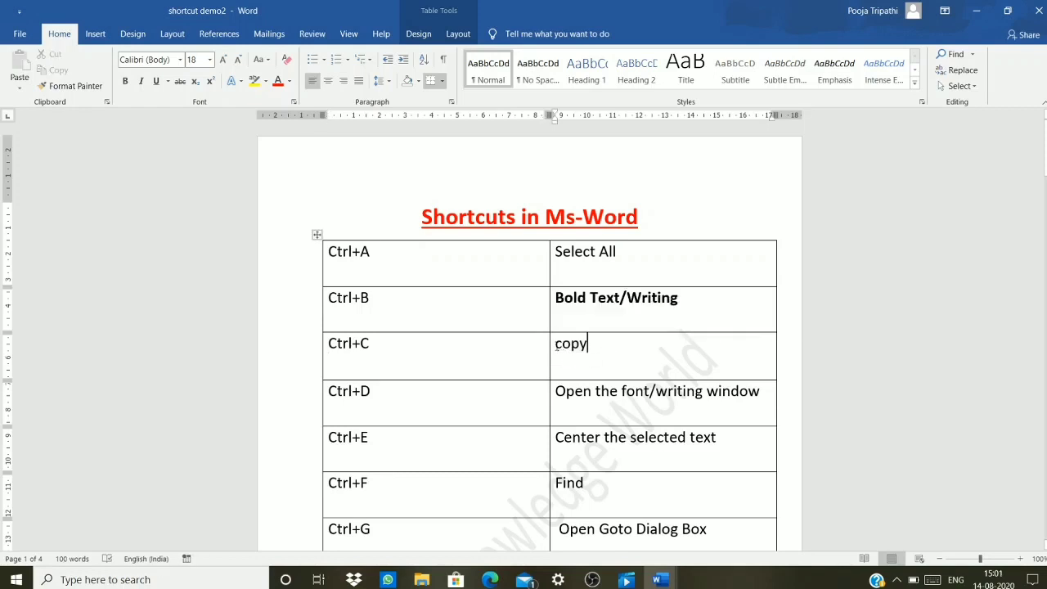
left_click_drag(556, 344, 596, 347)
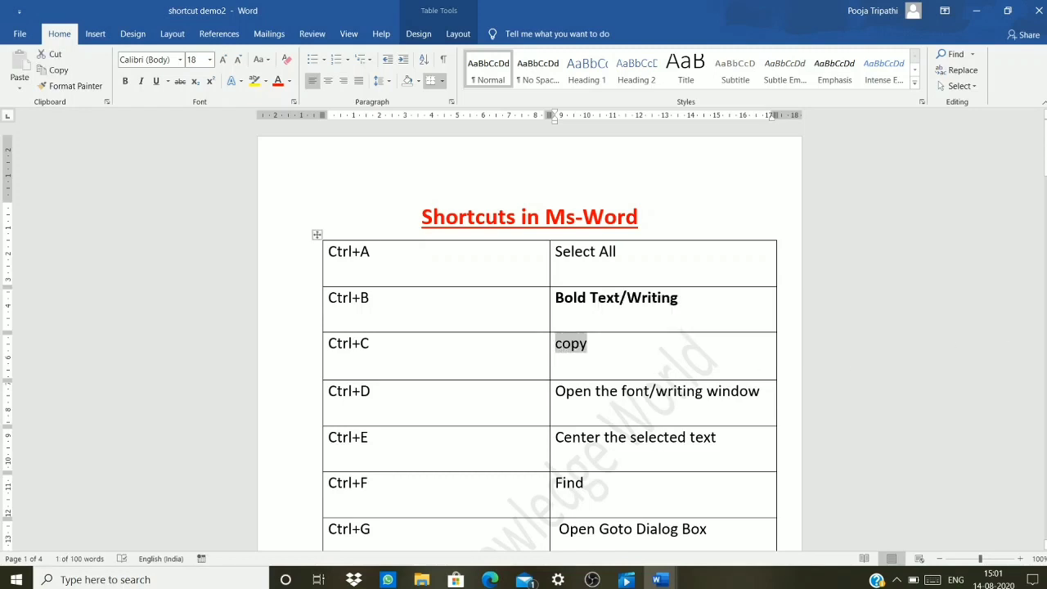
key("ctrl+c")
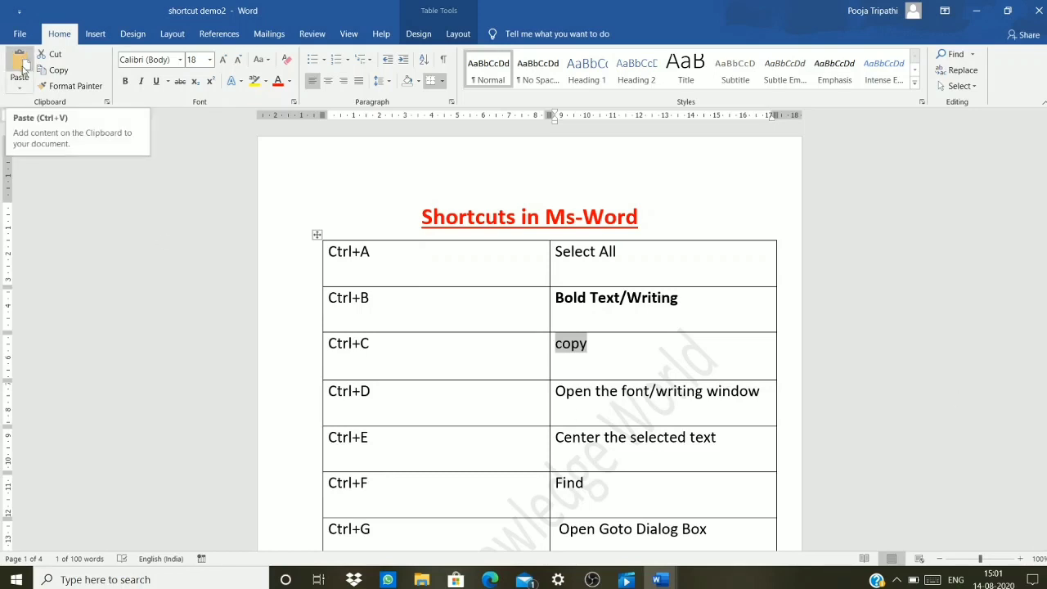
left_click(612, 342)
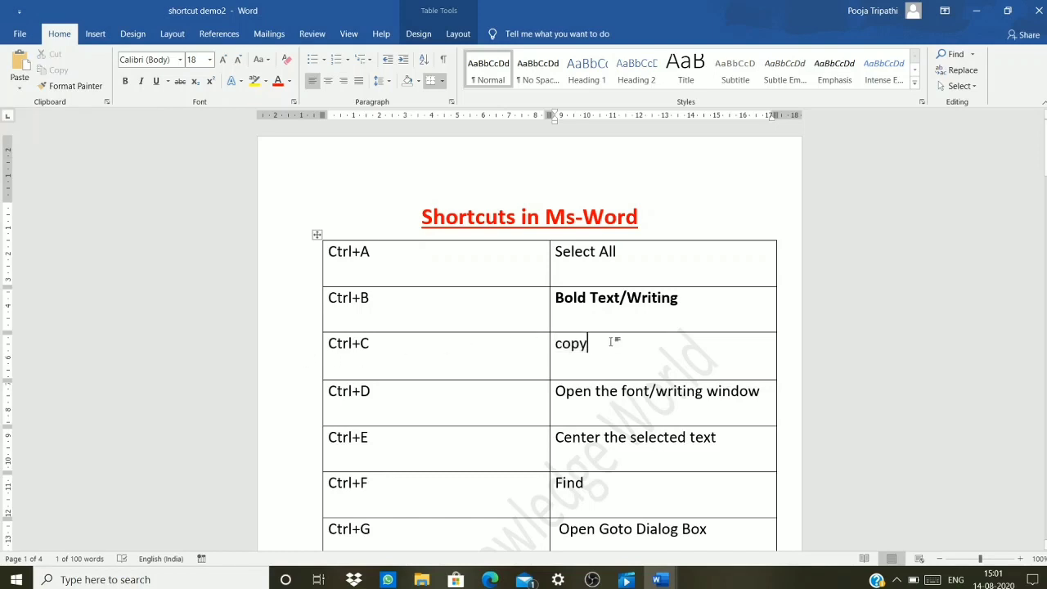
key("ctrl+v")
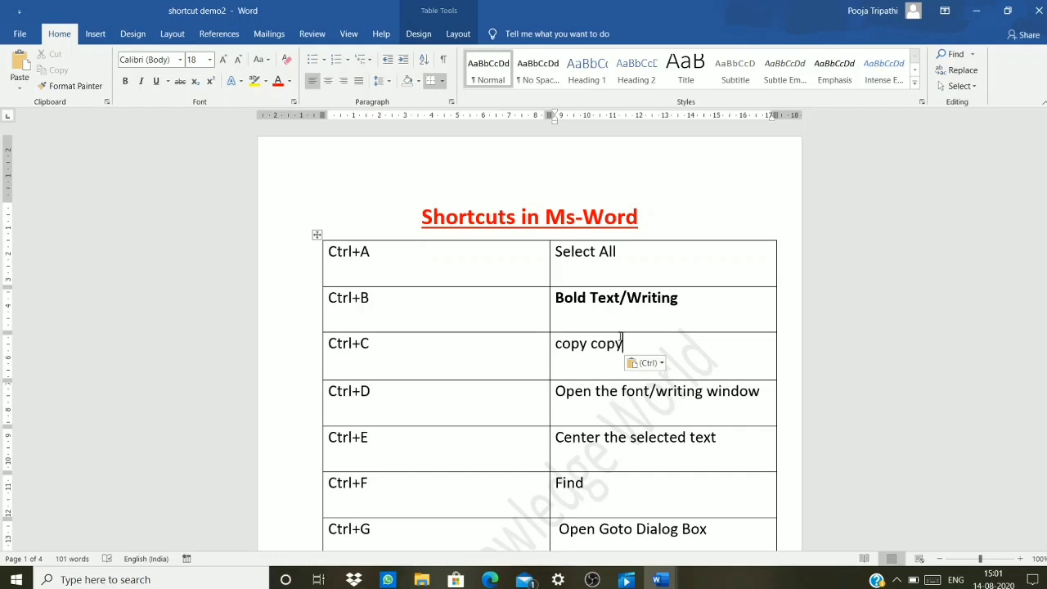
Step: Delete the pasted duplicate of "copy" from the Ctrl+C row
key("BackSpace")
key("BackSpace")
key("BackSpace")
key("BackSpace")
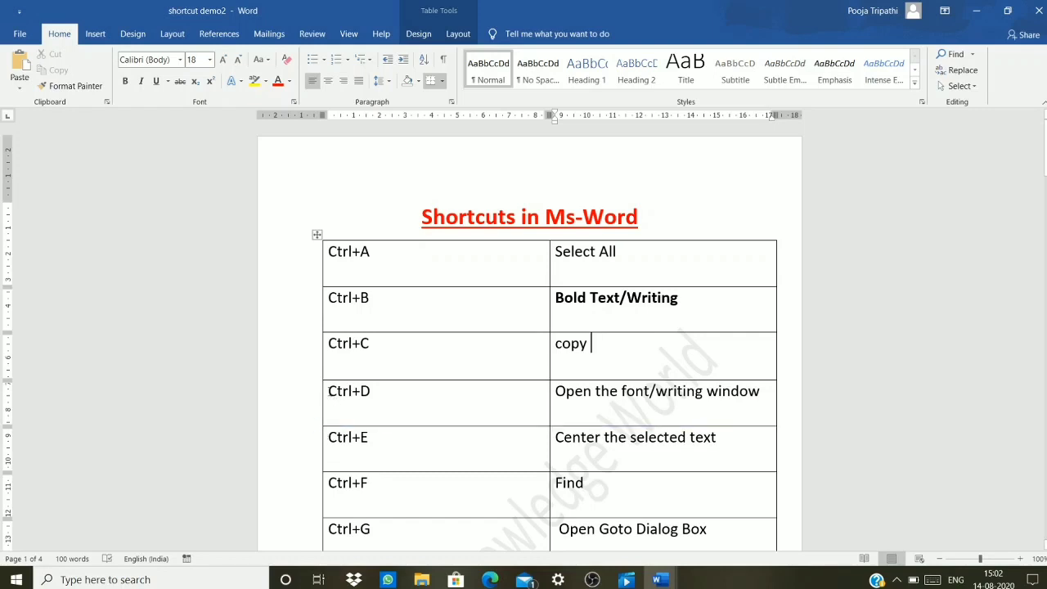
Step: Open the Font dialog from the Ctrl+D row's entry, view its options beside the table, and dismiss it without changes
left_click_drag(328, 391, 371, 392)
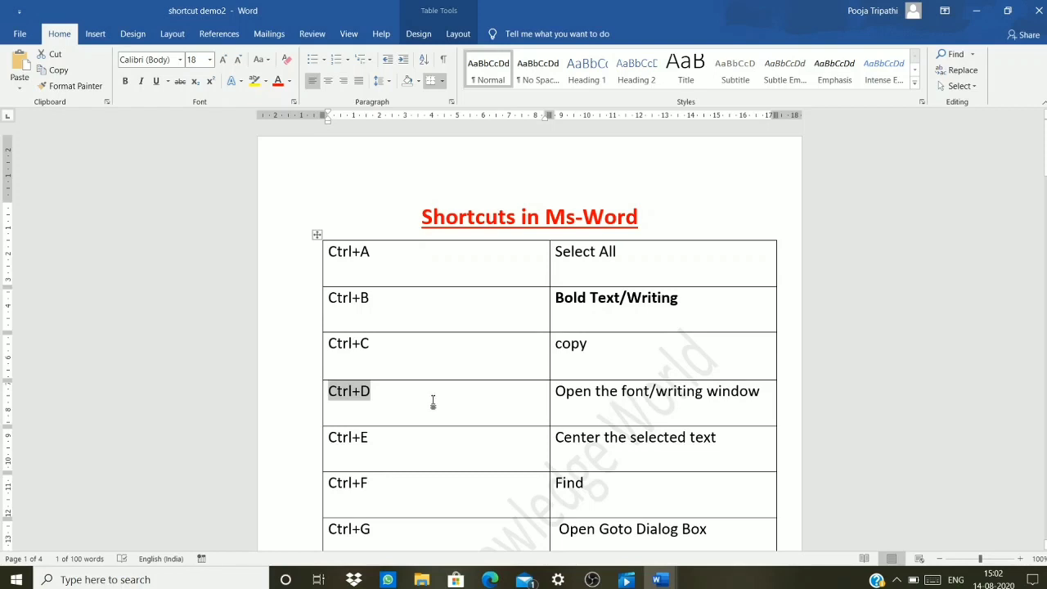
left_click(576, 408)
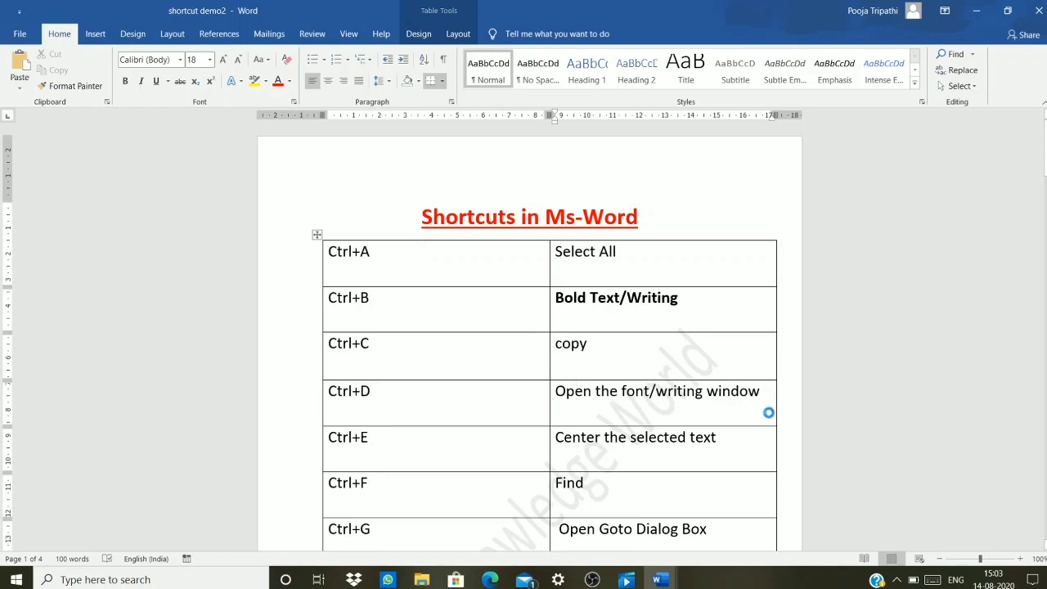
key("ctrl+d")
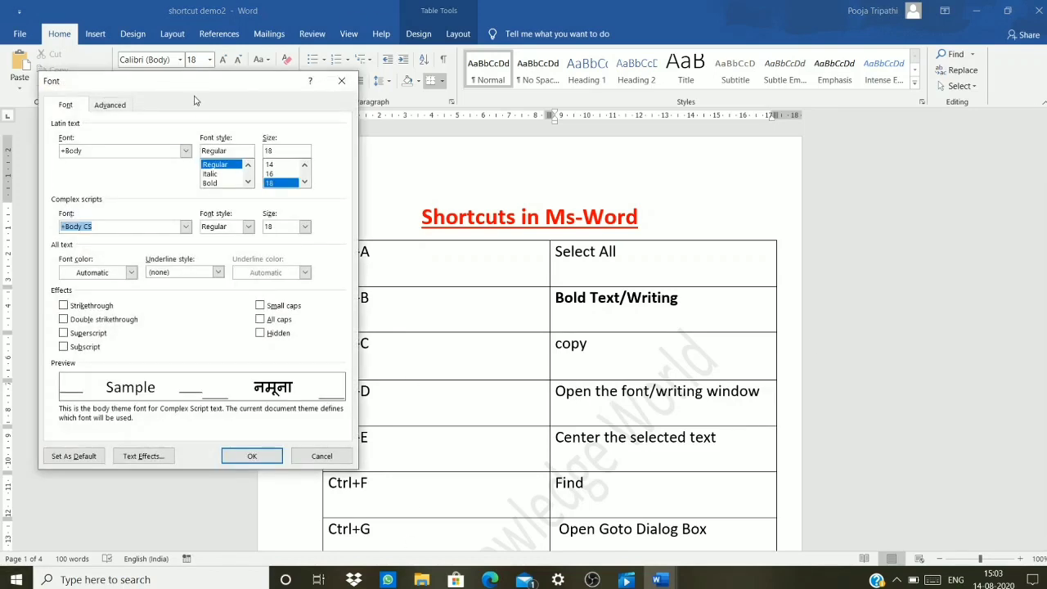
left_click_drag(198, 88, 816, 121)
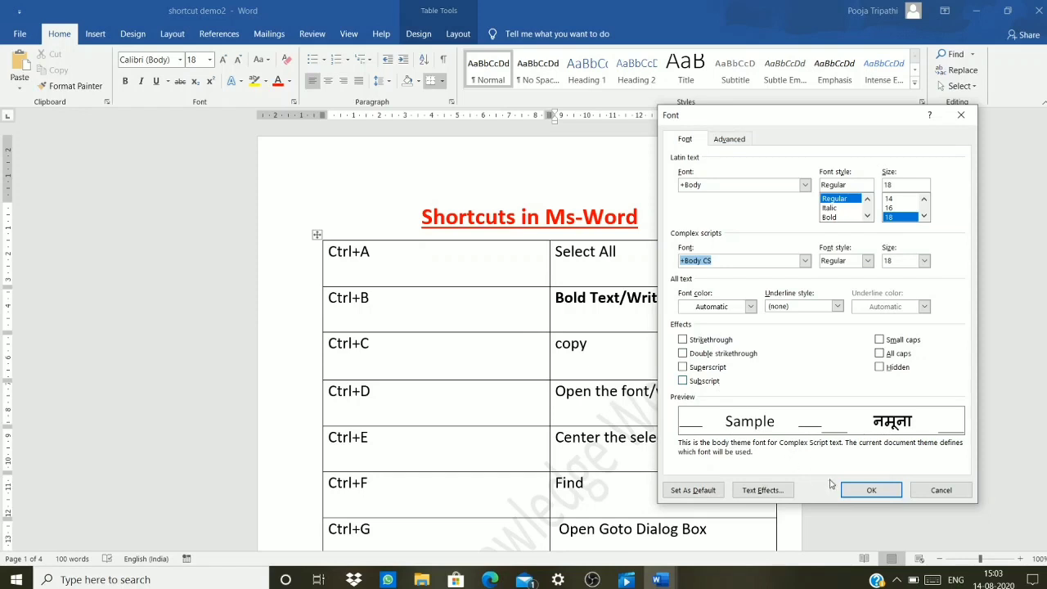
left_click(927, 491)
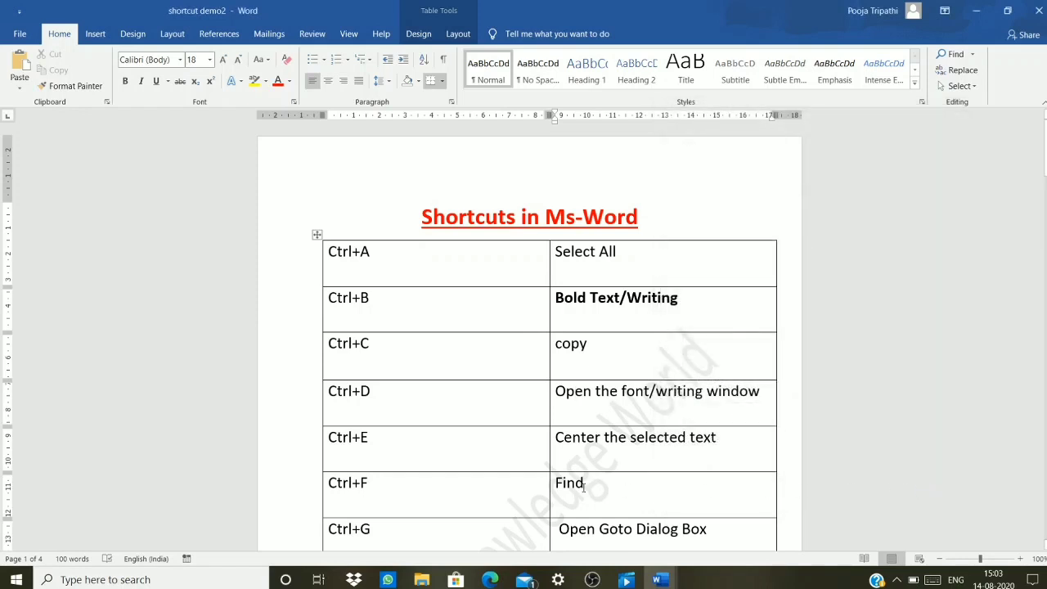
Step: Center the "Center the selected text" entry within its cell in the Ctrl+E row
left_click(397, 401)
left_click(381, 437)
left_click_drag(556, 438, 709, 446)
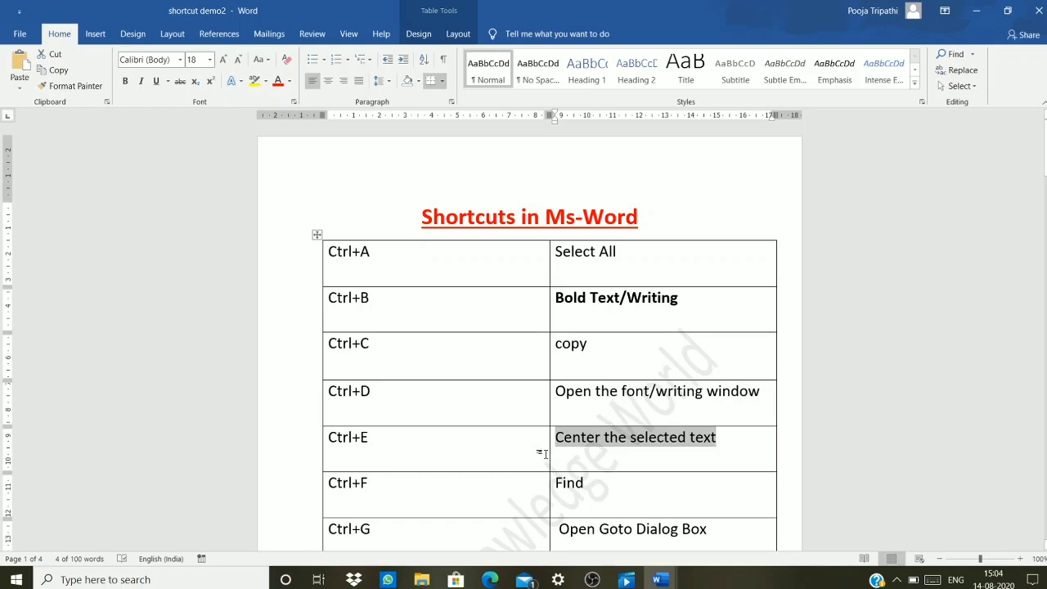
key("ctrl+e")
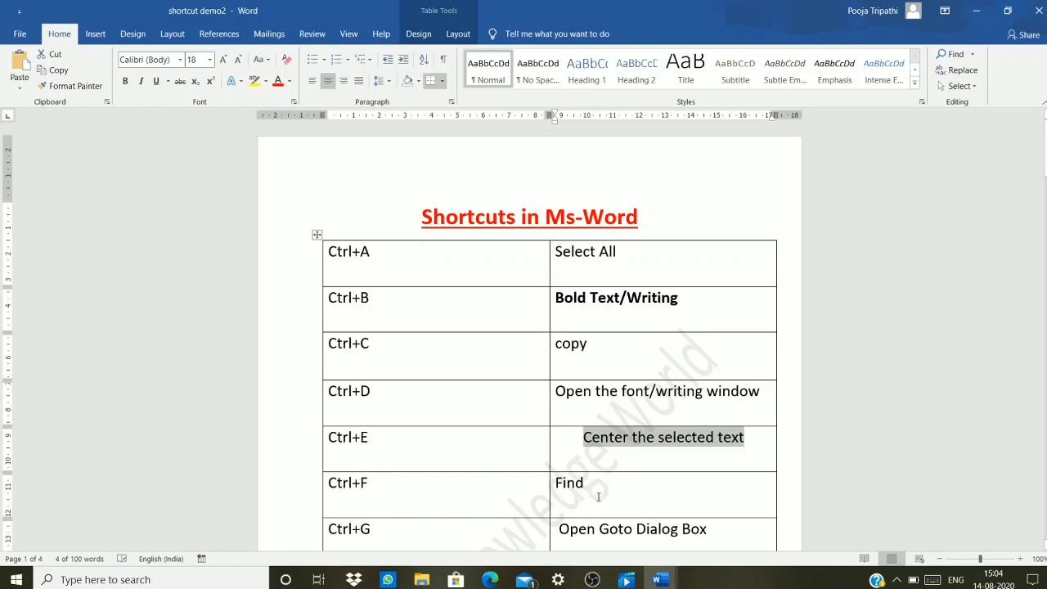
Step: Search the document for "find" with Advanced Find, starting from the Ctrl+F row's entry, and close the search
left_click(432, 494)
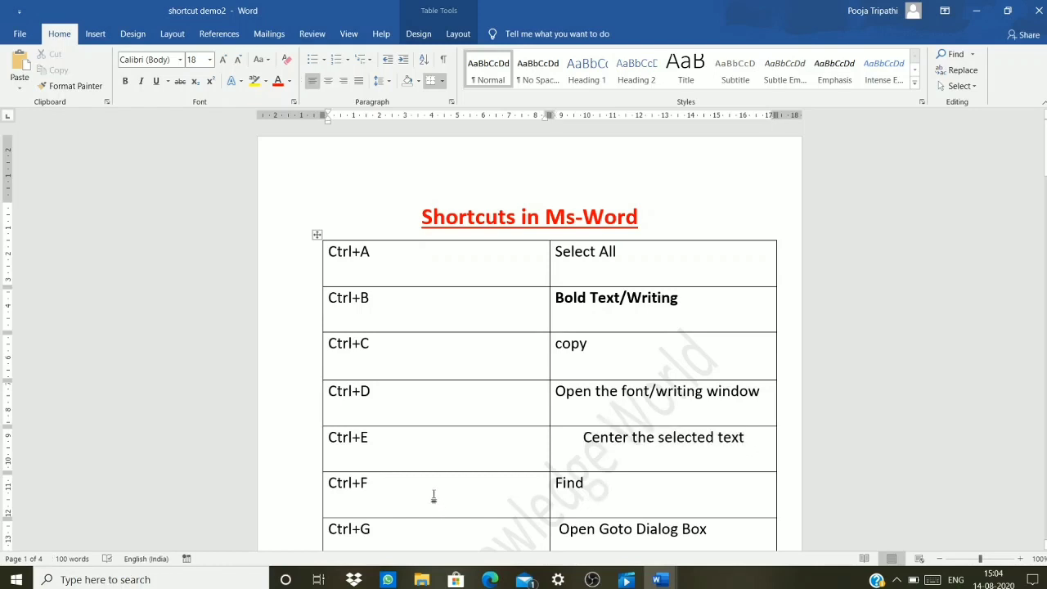
scroll(433, 491, "down", 2)
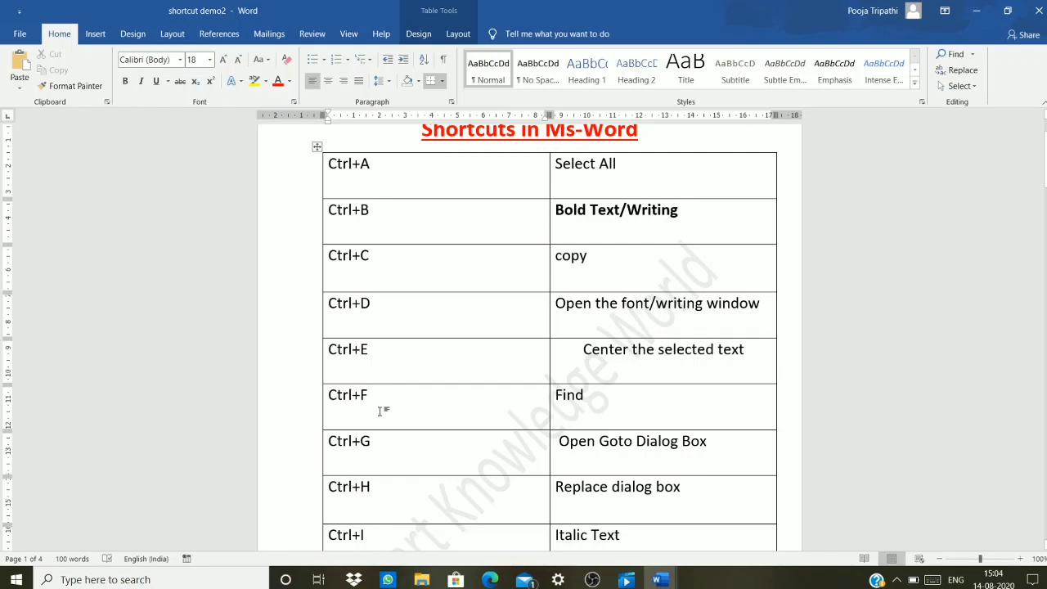
left_click(589, 400)
mouse_move(312, 425)
key("ctrl+f")
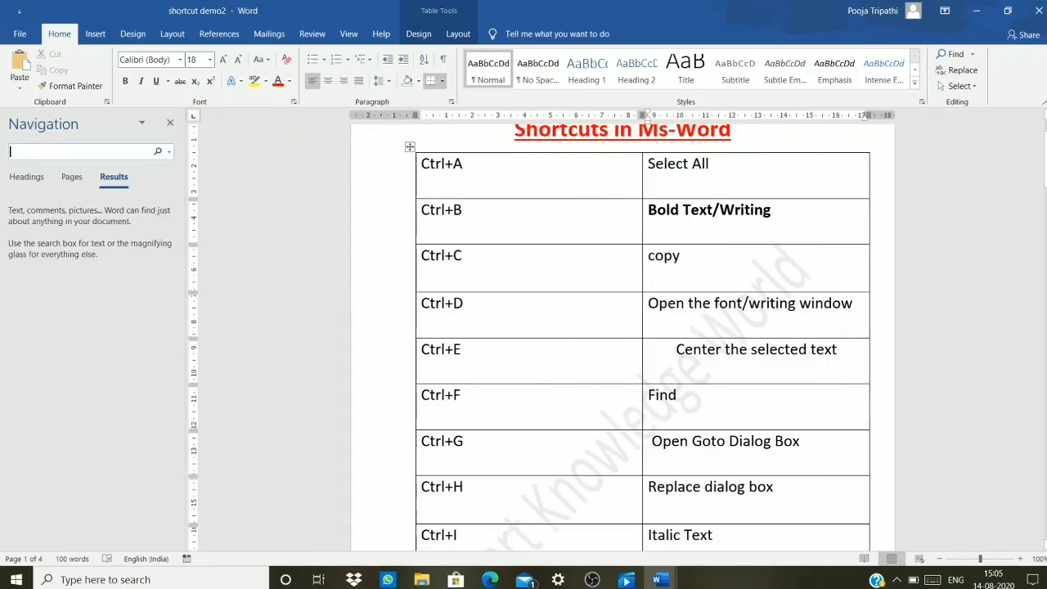
left_click(168, 153)
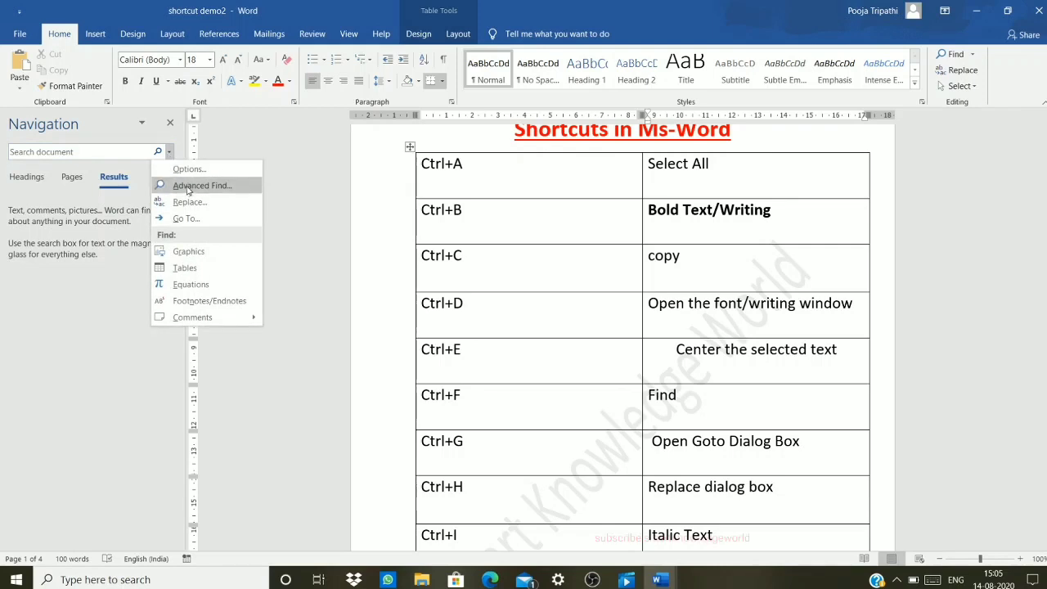
left_click(188, 187)
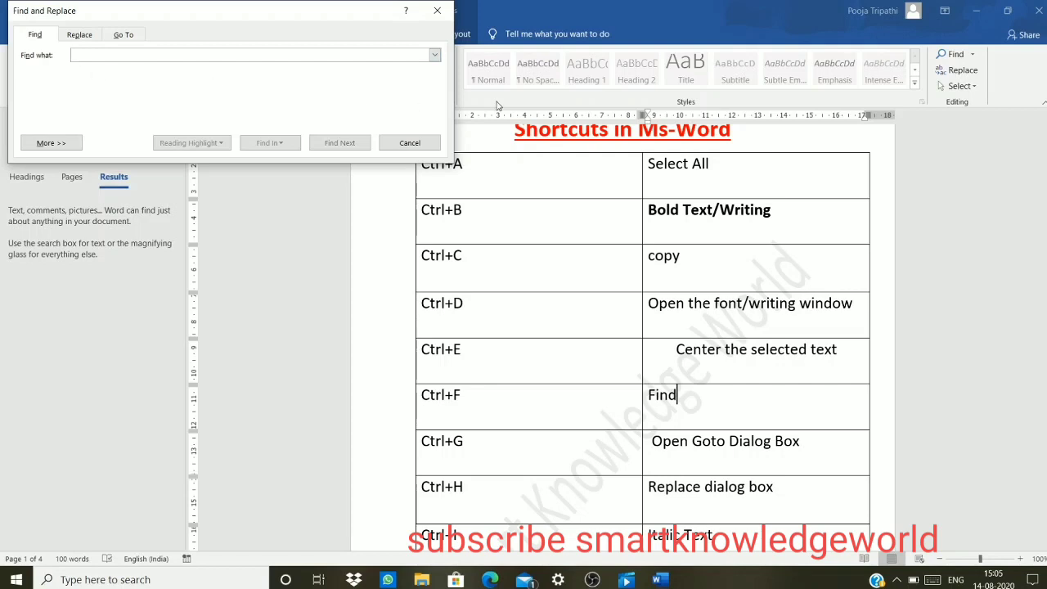
type("find")
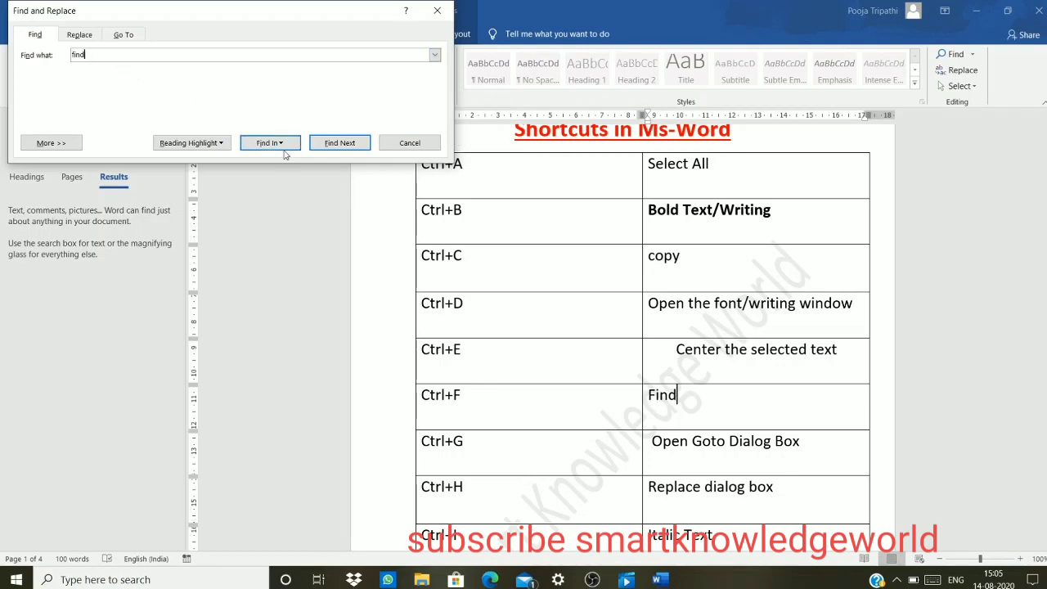
left_click(340, 143)
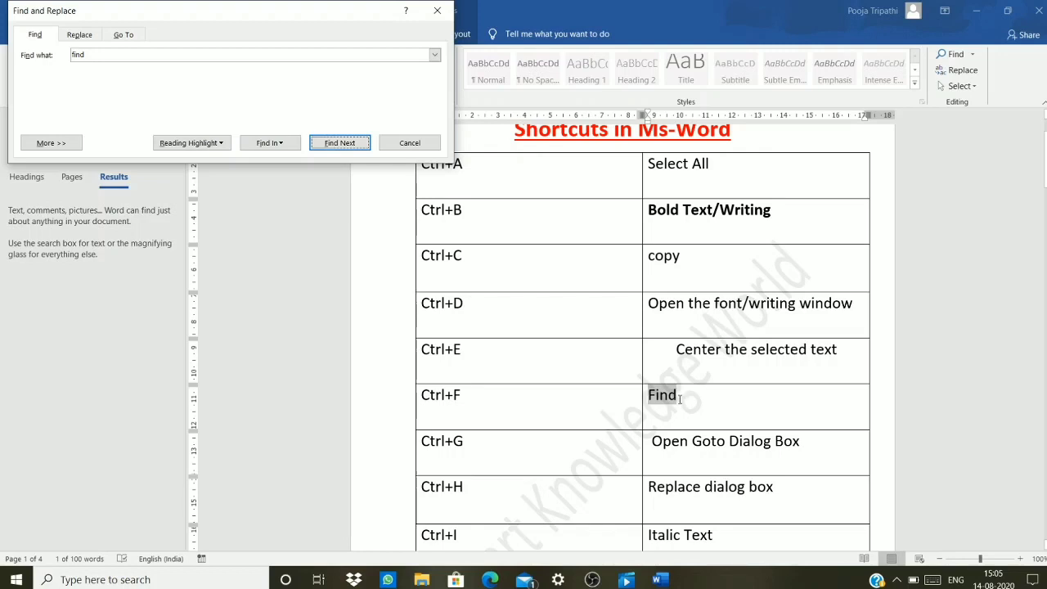
left_click(437, 11)
left_click(694, 397)
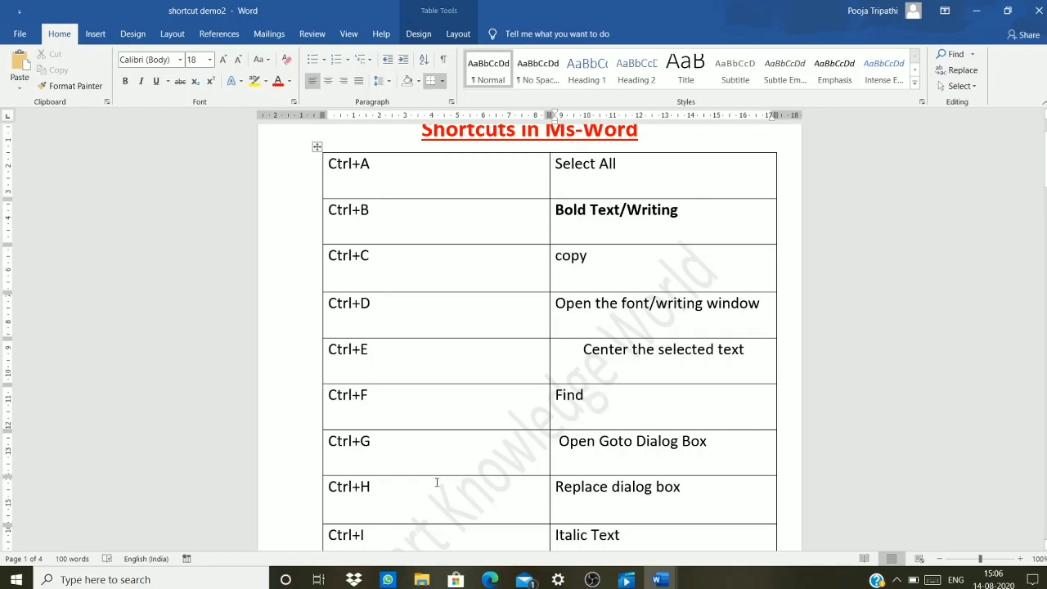
Step: Open Go To from the Ctrl+G row and jump to page 3 of the document
left_click(392, 450)
key("ctrl+g")
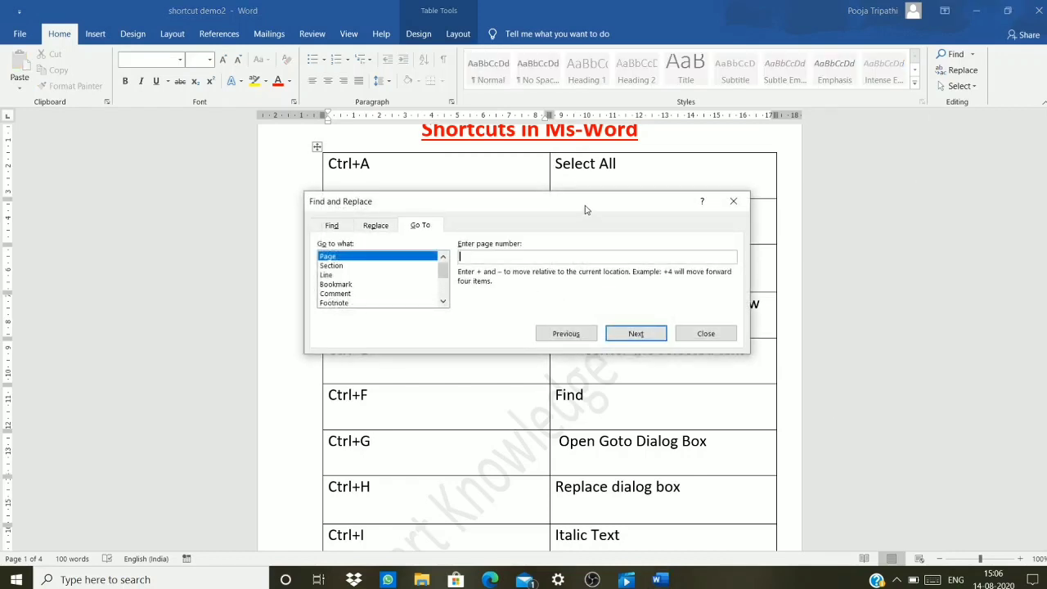
left_click_drag(586, 214, 851, 208)
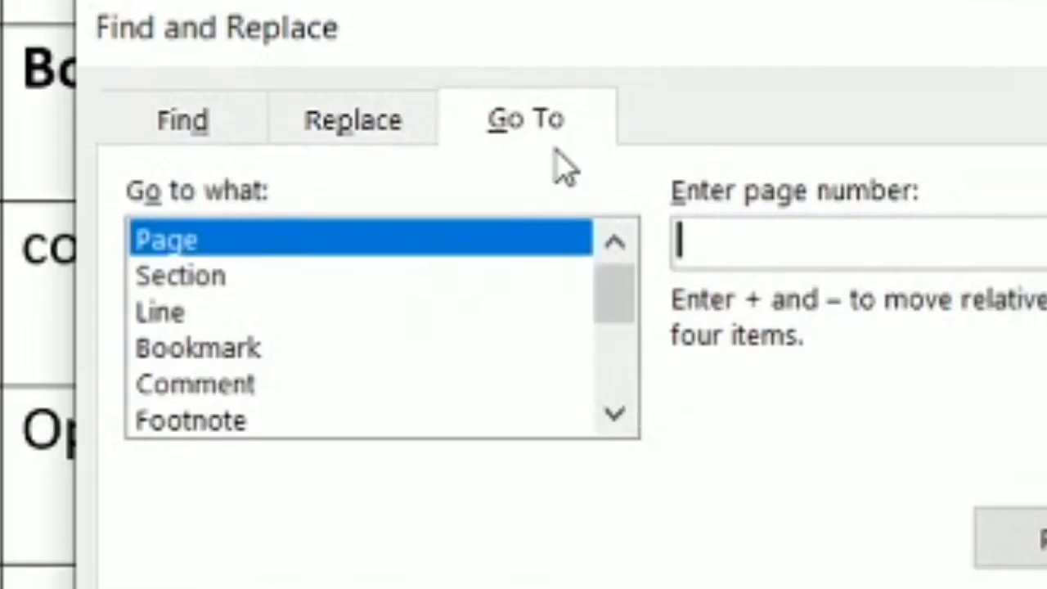
left_click(689, 223)
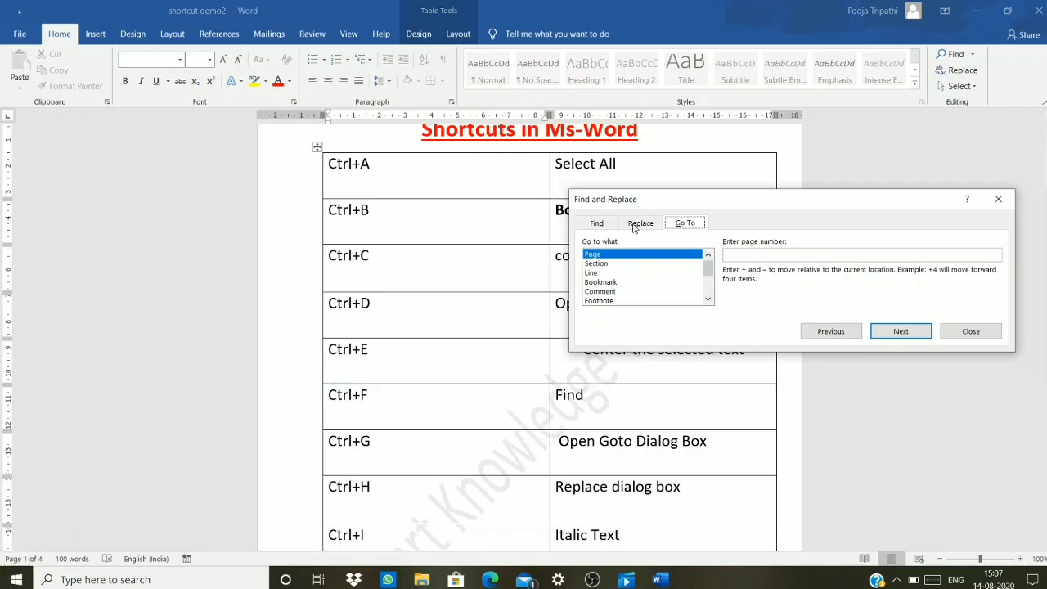
left_click(750, 255)
type("3")
left_click(901, 333)
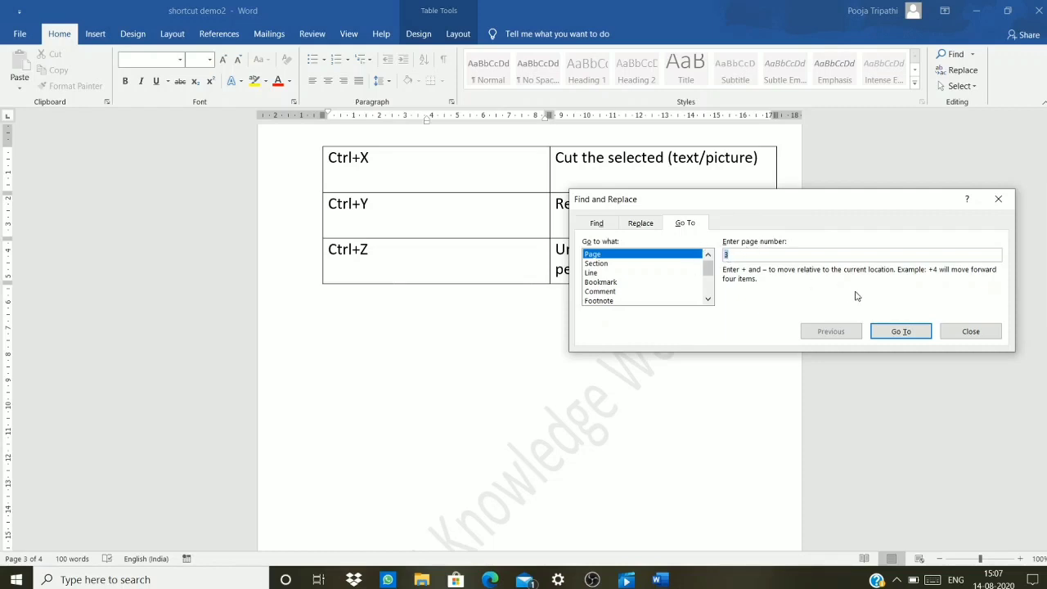
Step: Go back to page 1, close the Go To dialog, and place the cursor in the Ctrl+G row
type("1")
left_click(906, 332)
left_click(998, 199)
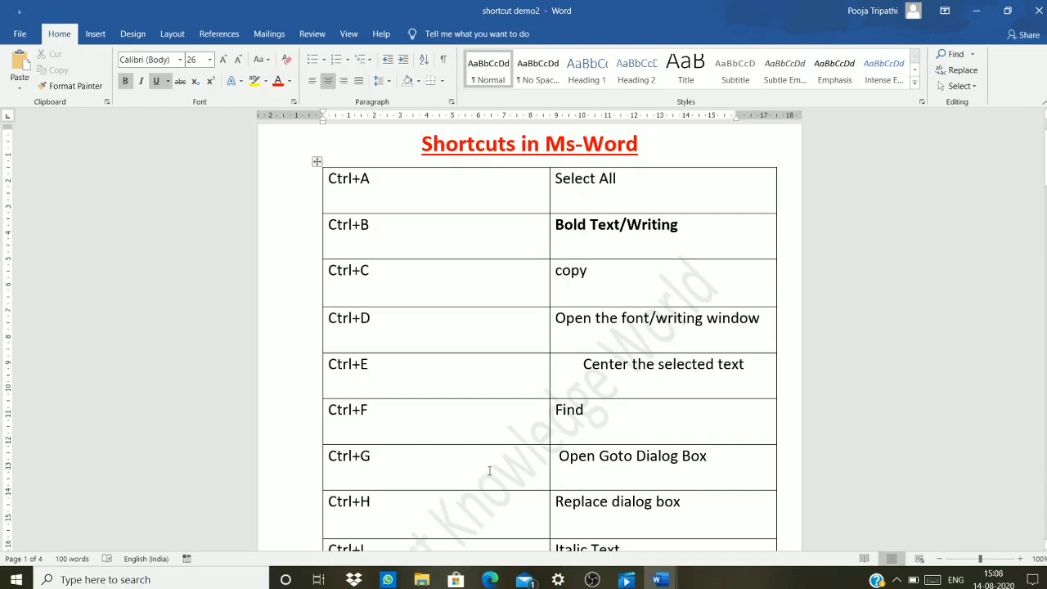
left_click(462, 461)
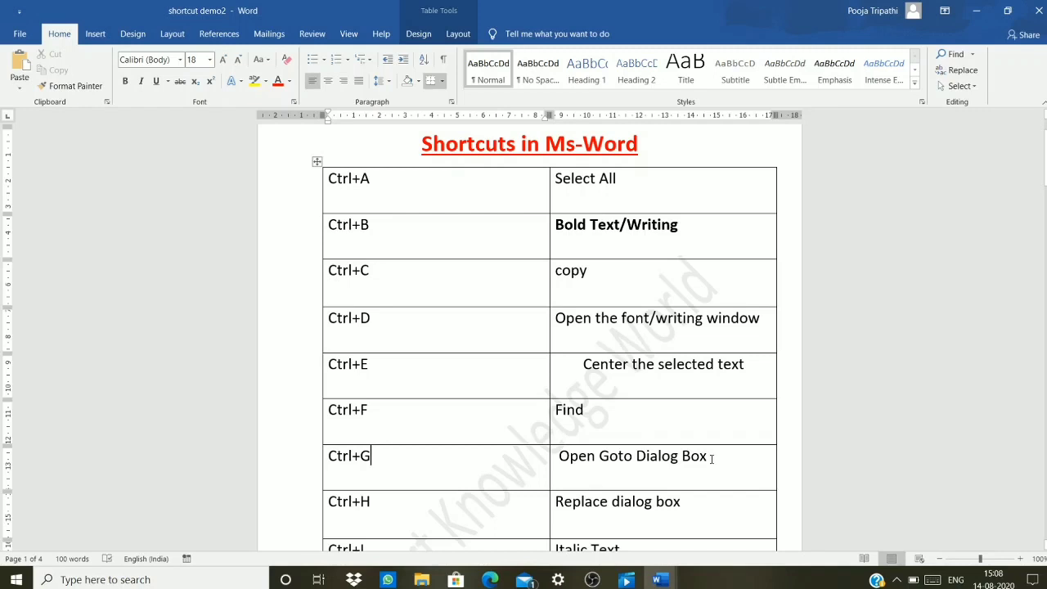
Step: From the Ctrl+H row, use Replace to change the found word "find" to "seek", and close the dialog
scroll(710, 460, "down", 2)
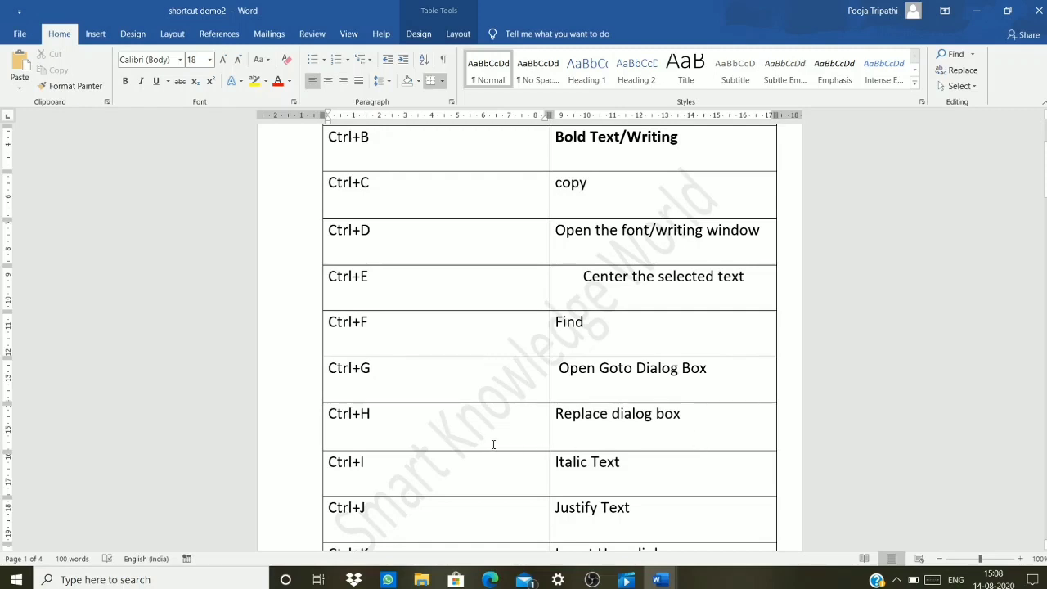
left_click(453, 419)
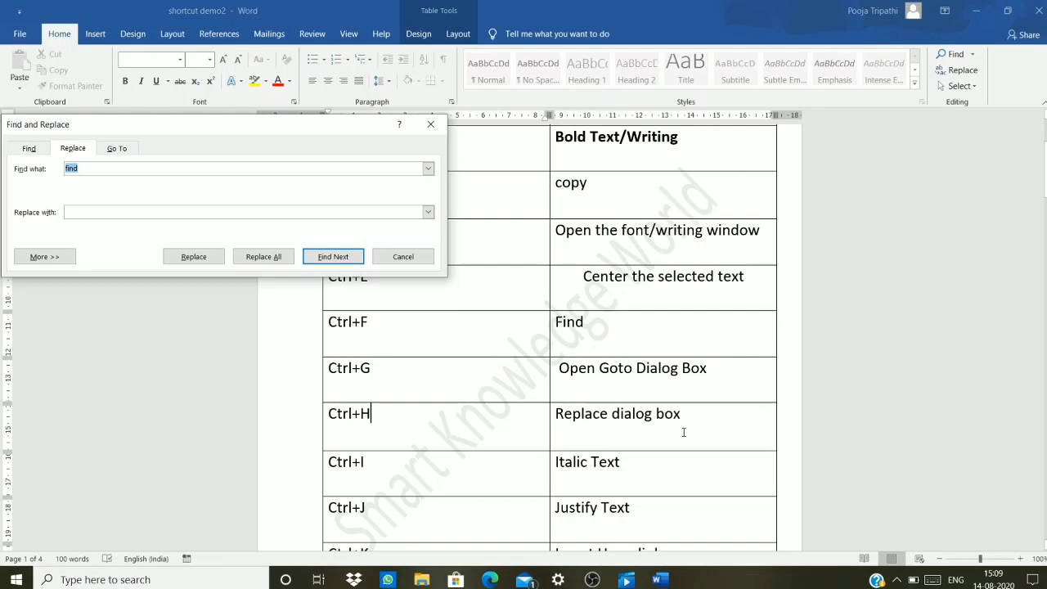
left_click(86, 211)
type("seek")
left_click(331, 259)
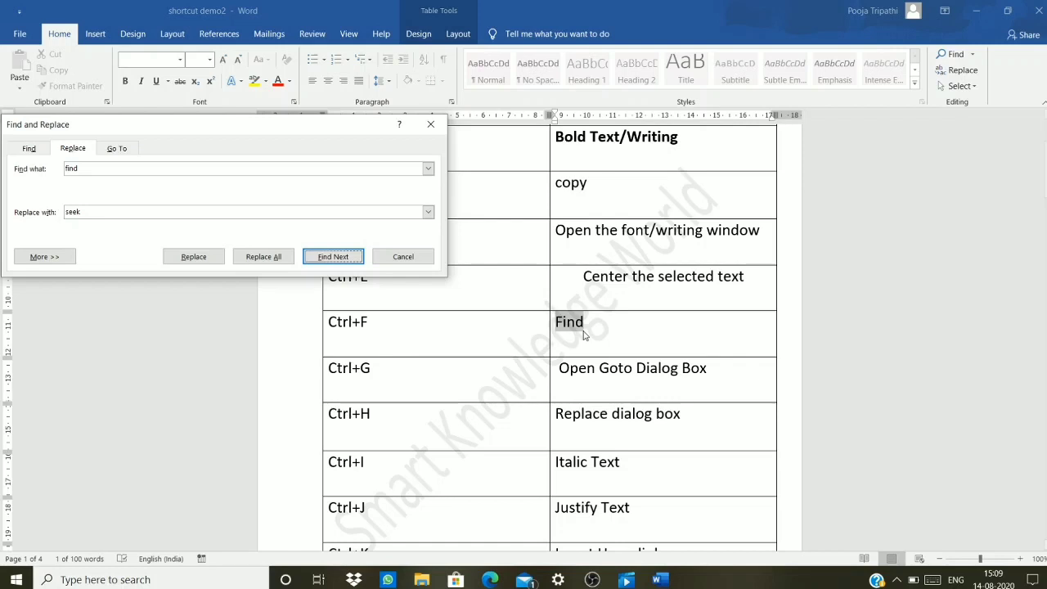
left_click(199, 264)
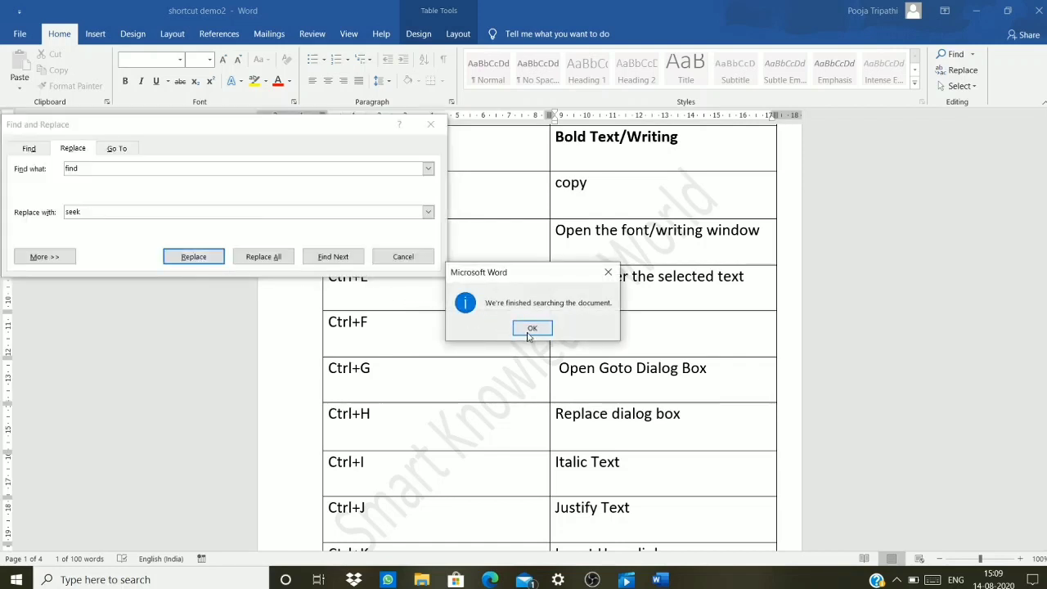
left_click(531, 328)
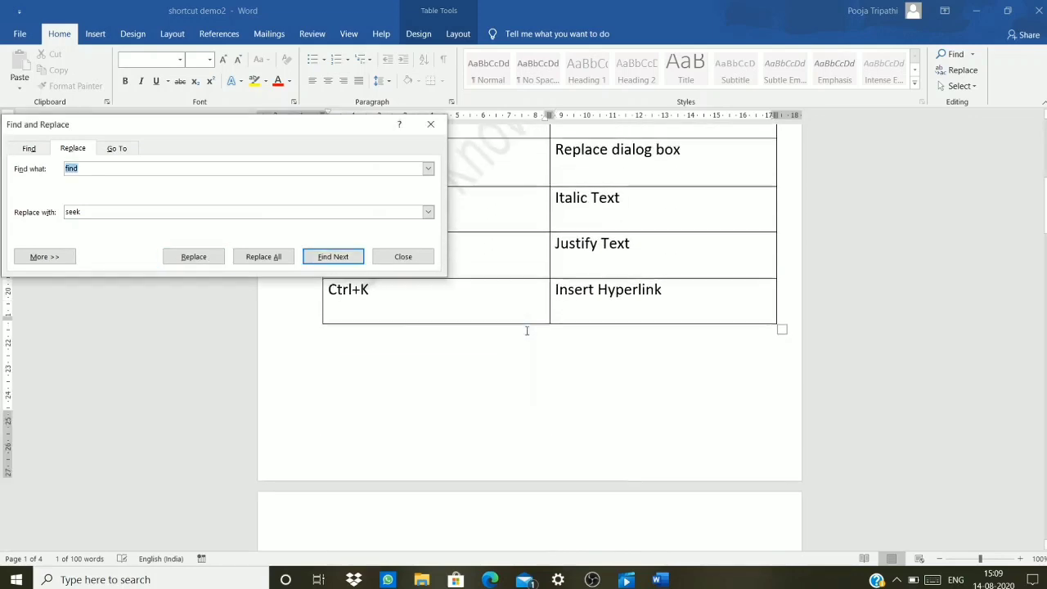
left_click(430, 125)
left_click(518, 375)
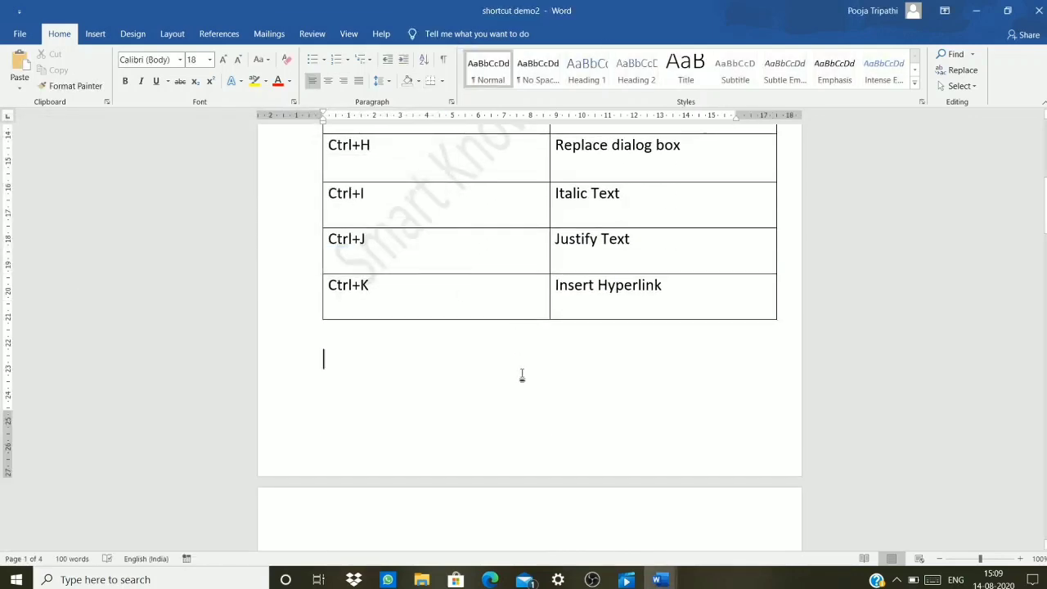
Step: Delete the word "Seek" in the Ctrl+F row and enter "Find" in its place
scroll(521, 374, "up", 5)
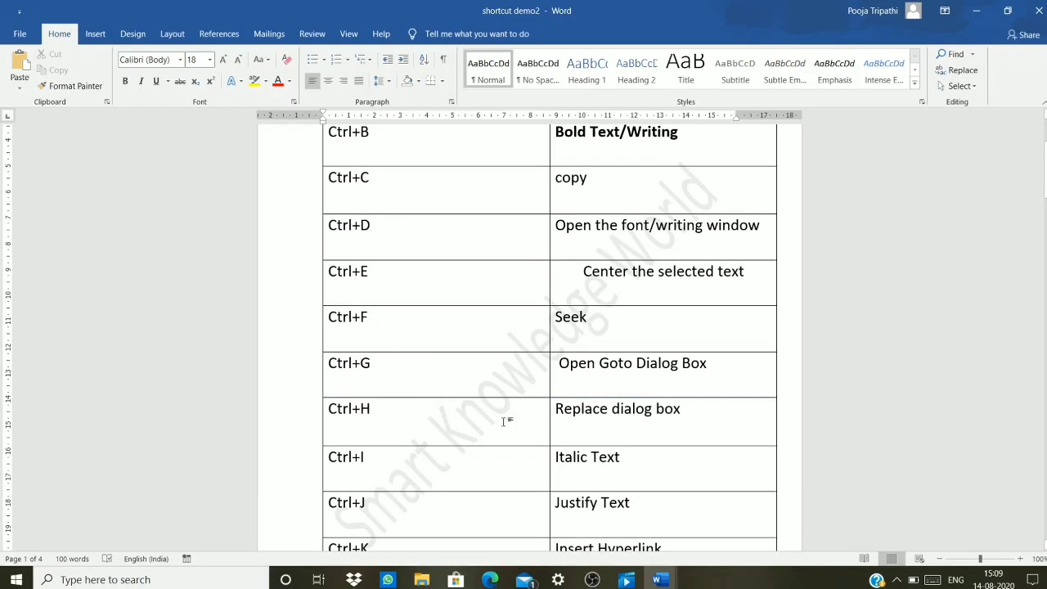
left_click(598, 330)
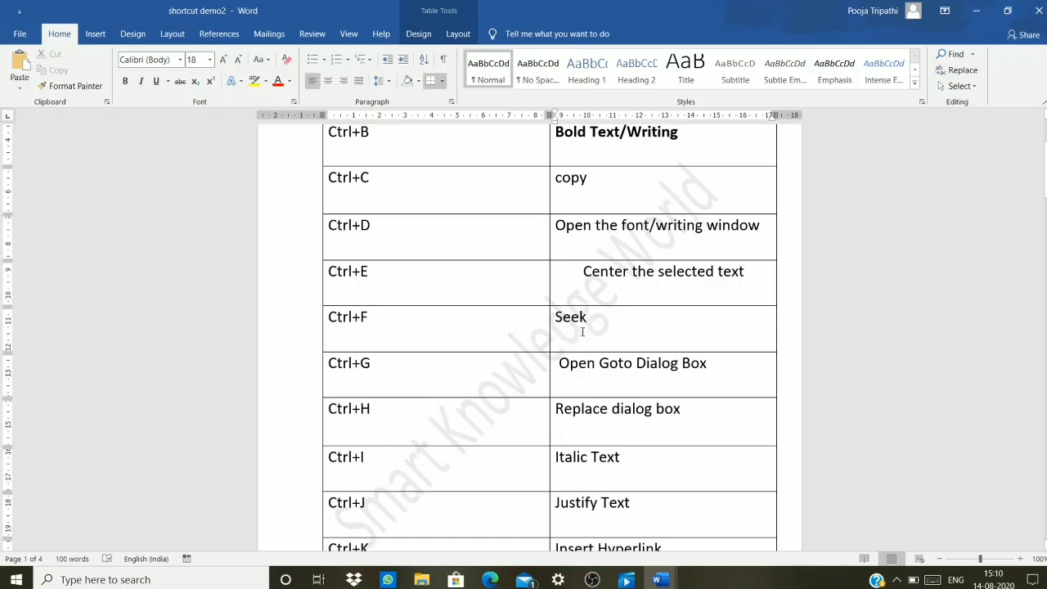
key("BackSpace")
key("BackSpace")
key("BackSpace")
key("BackSpace")
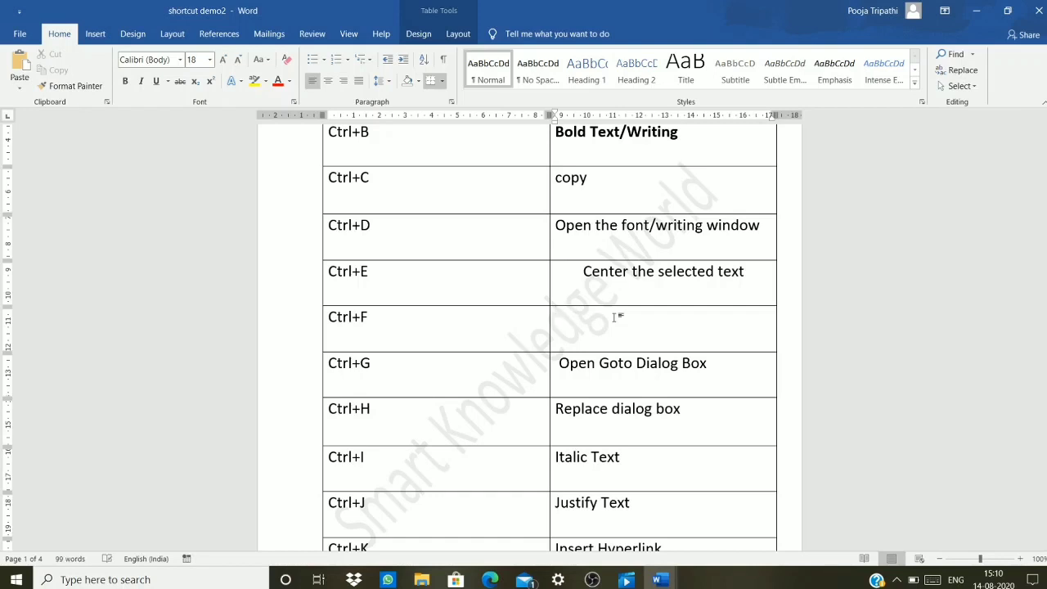
type("Find")
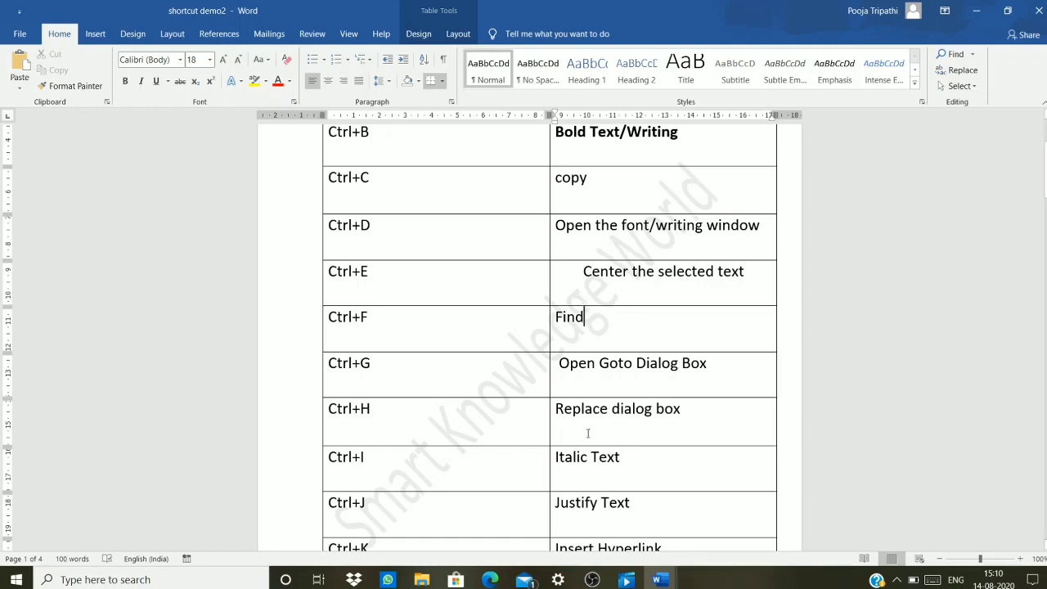
Step: Make the "Italic Text" entry in the Ctrl+I row italic and deselect it
left_click(614, 419)
left_click(696, 413)
left_click(413, 475)
scroll(370, 475, "down", 2)
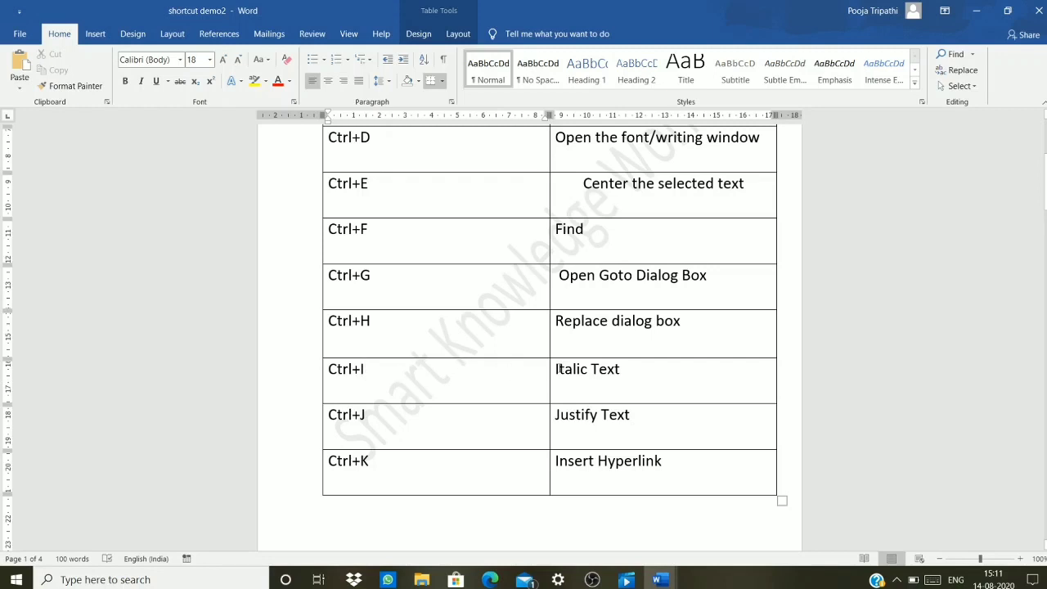
left_click(636, 370)
left_click_drag(632, 370, 562, 377)
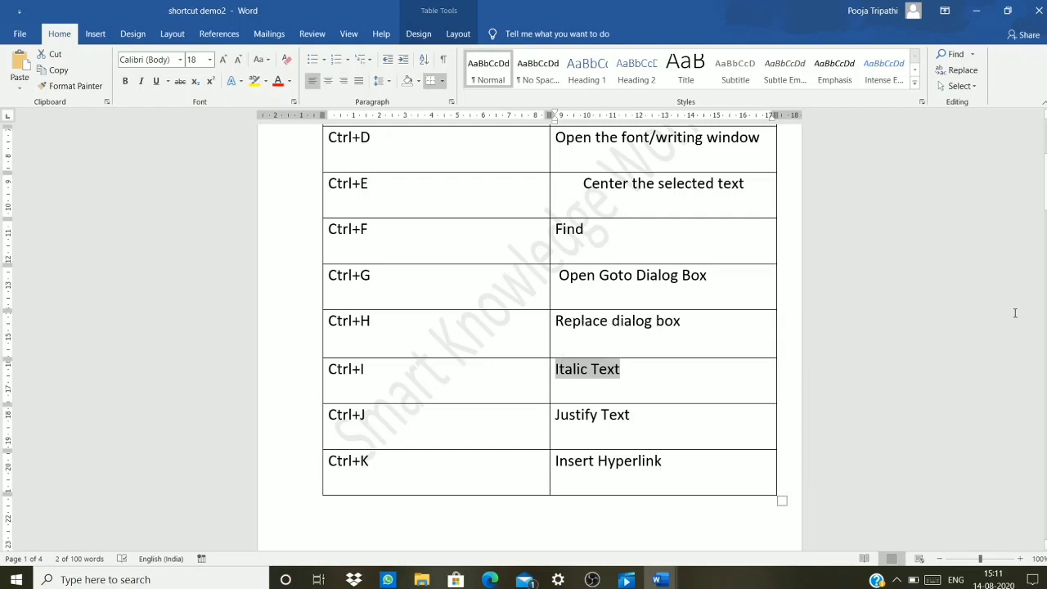
key("ctrl+i")
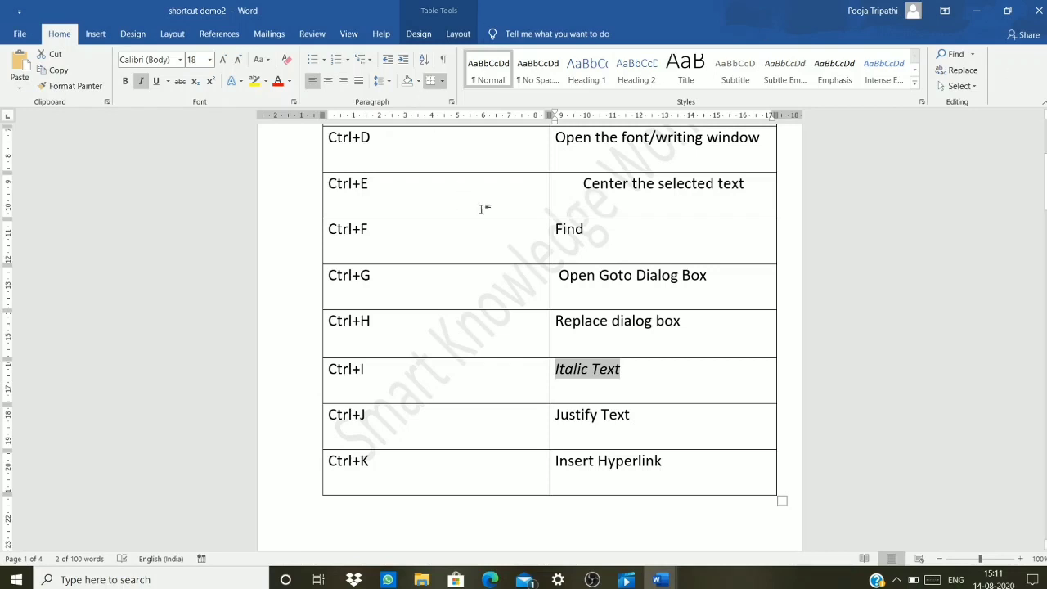
left_click(627, 420)
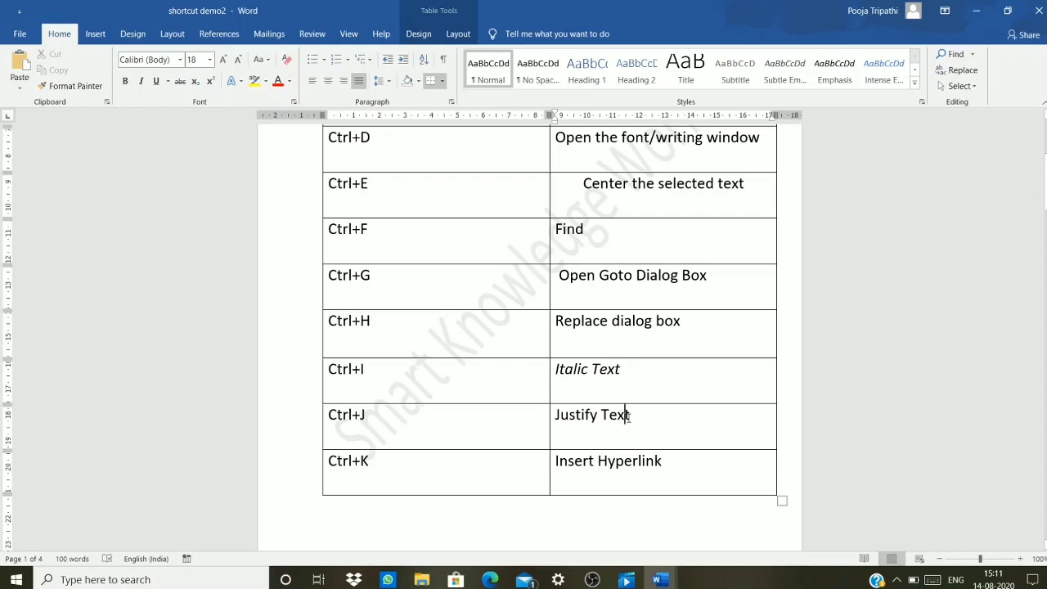
Step: In Document1, select the first two paragraphs and apply center, right, left, and right alignment in turn
mouse_move(673, 578)
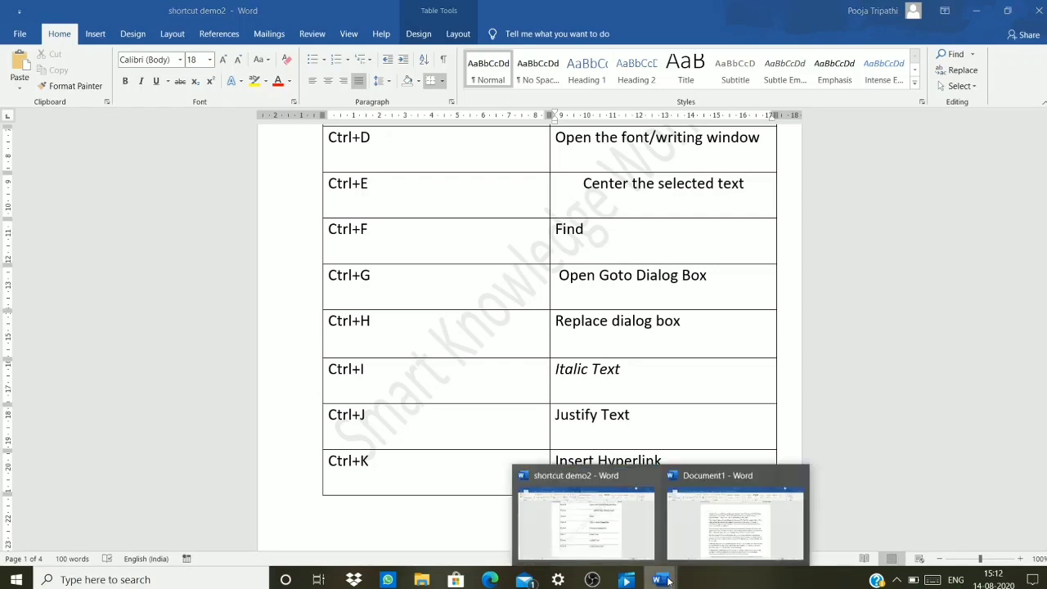
left_click(711, 543)
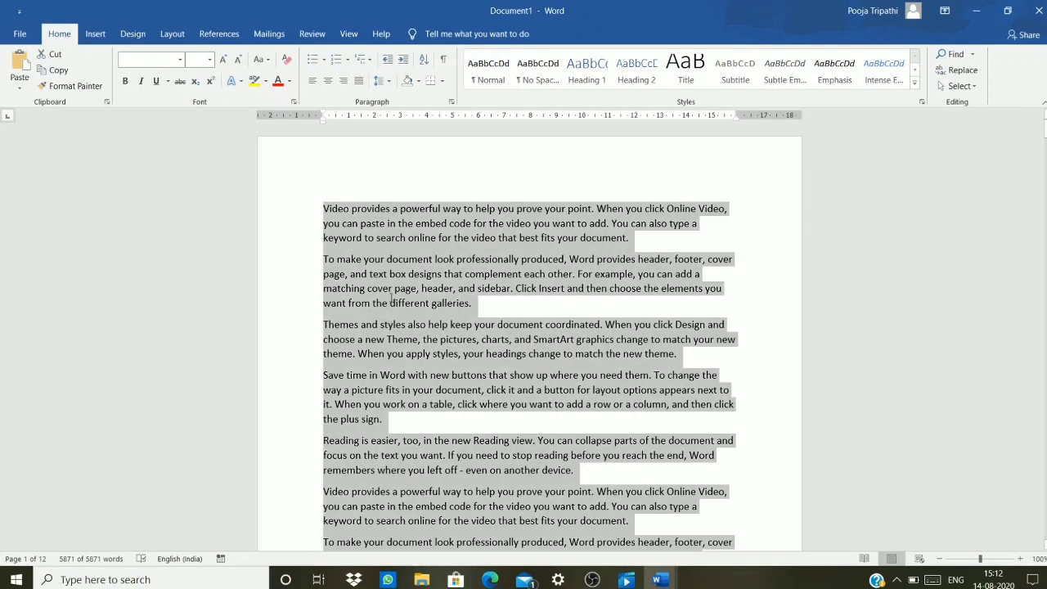
left_click(324, 208)
left_click_drag(324, 208, 651, 305)
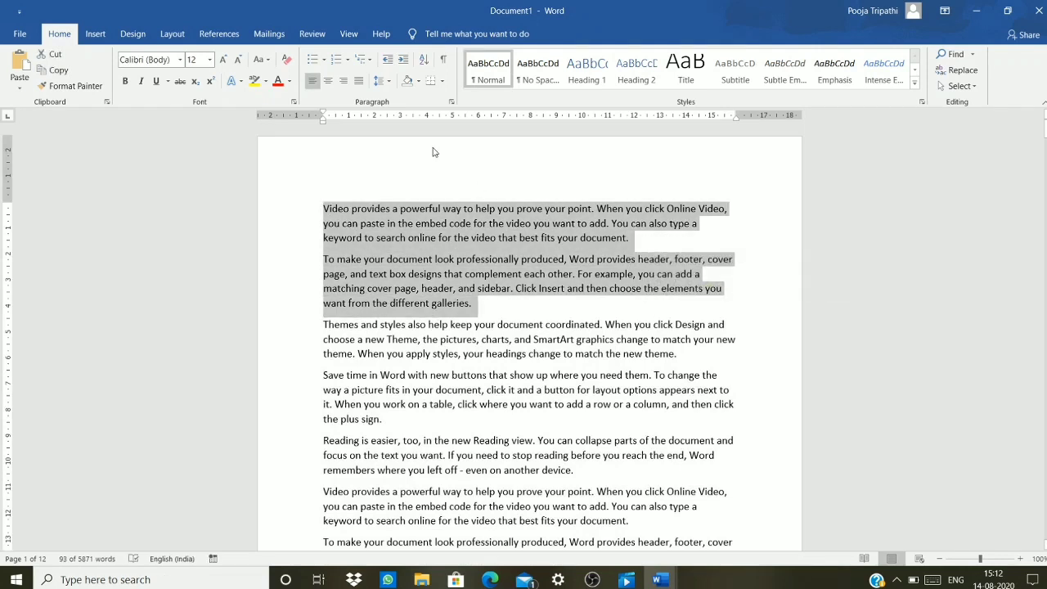
left_click(327, 82)
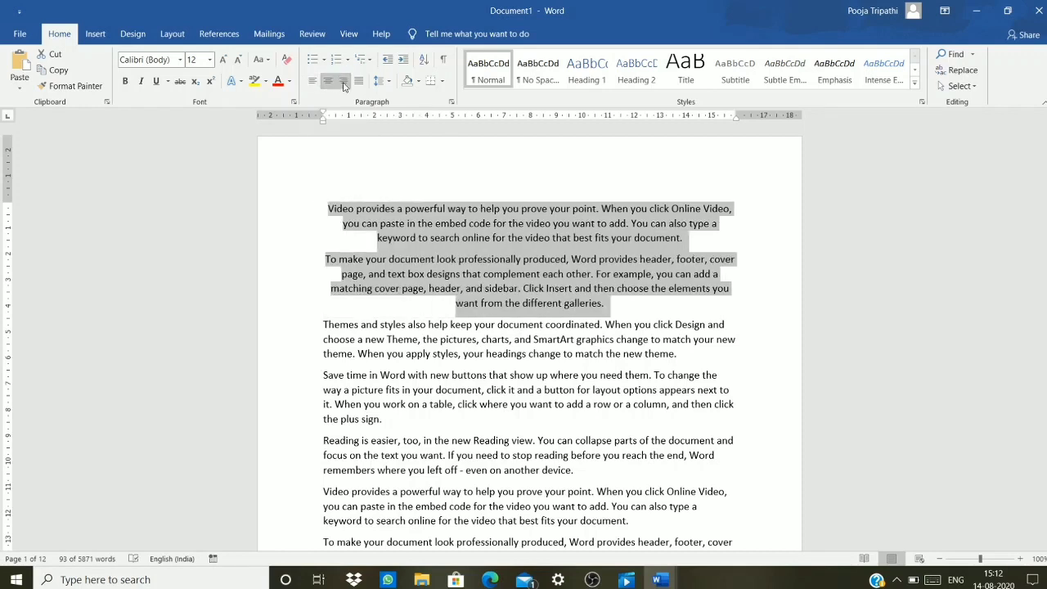
left_click(344, 82)
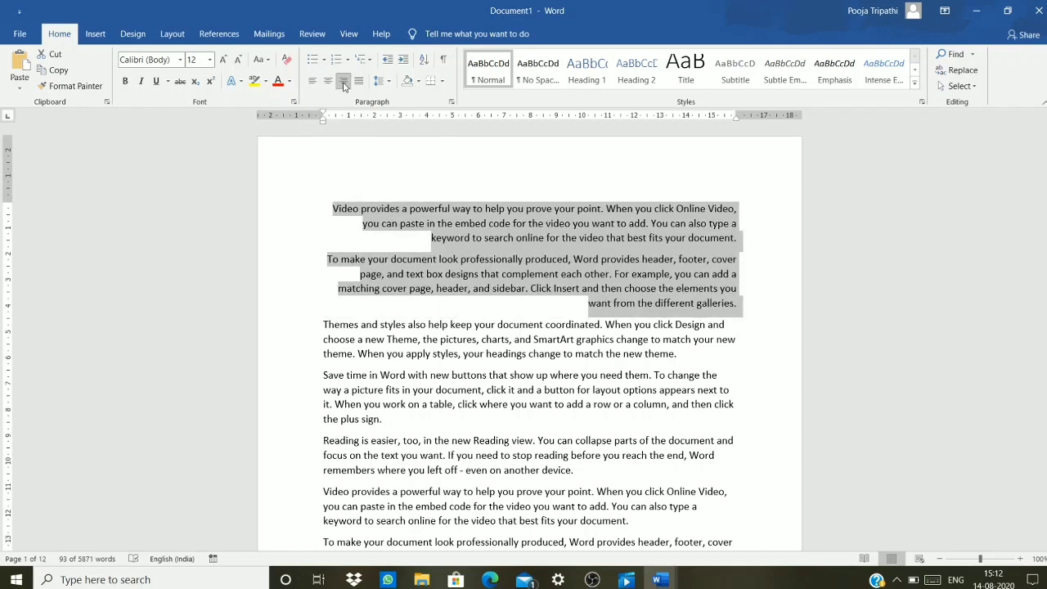
left_click(312, 82)
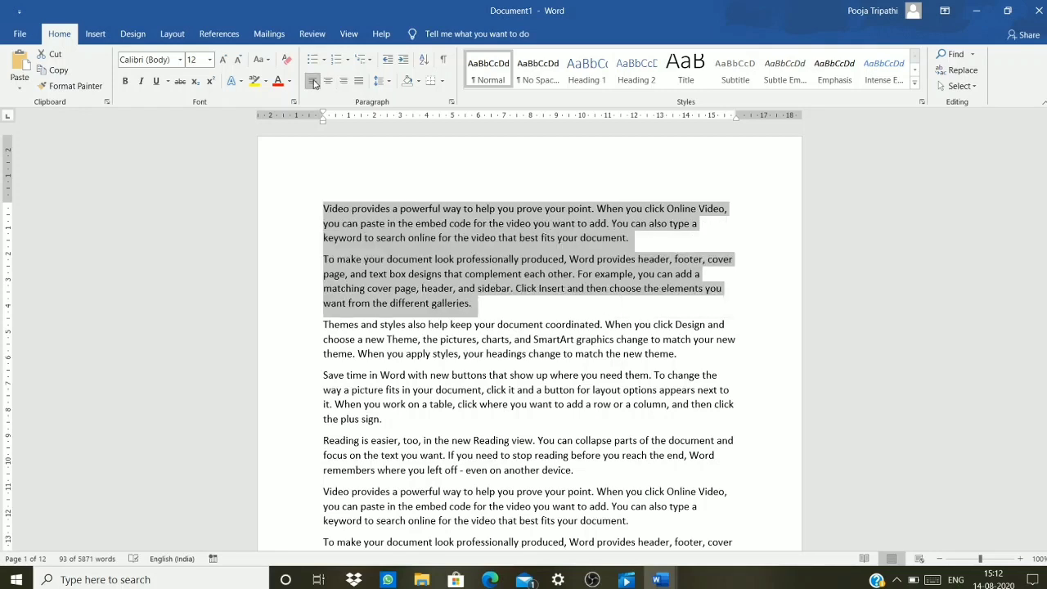
left_click(344, 82)
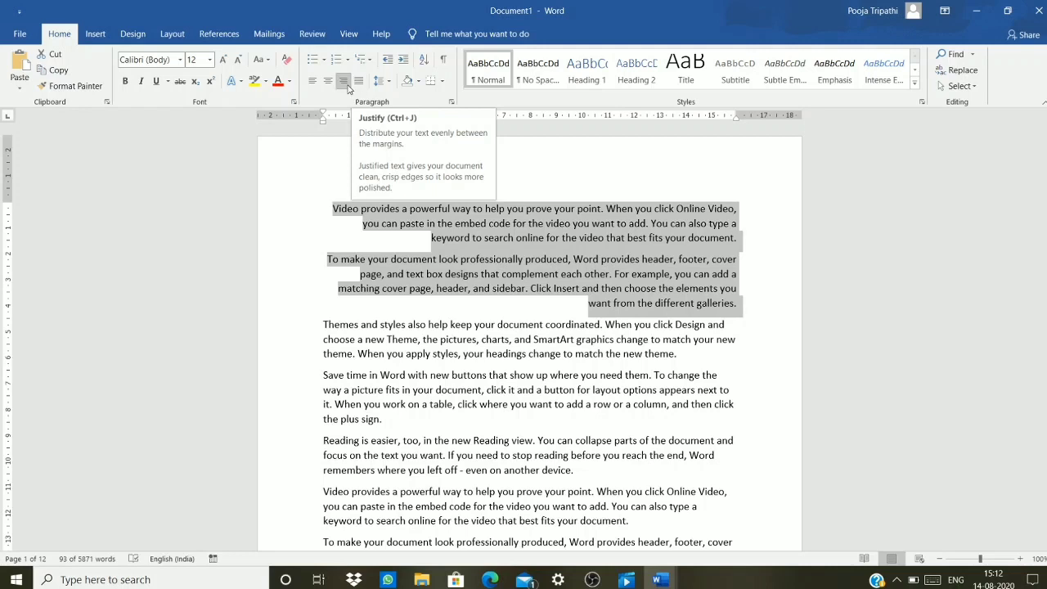
Step: Reselect the text of the first two paragraphs in Document1 and justify it
left_click(401, 210)
left_click_drag(332, 210, 754, 293)
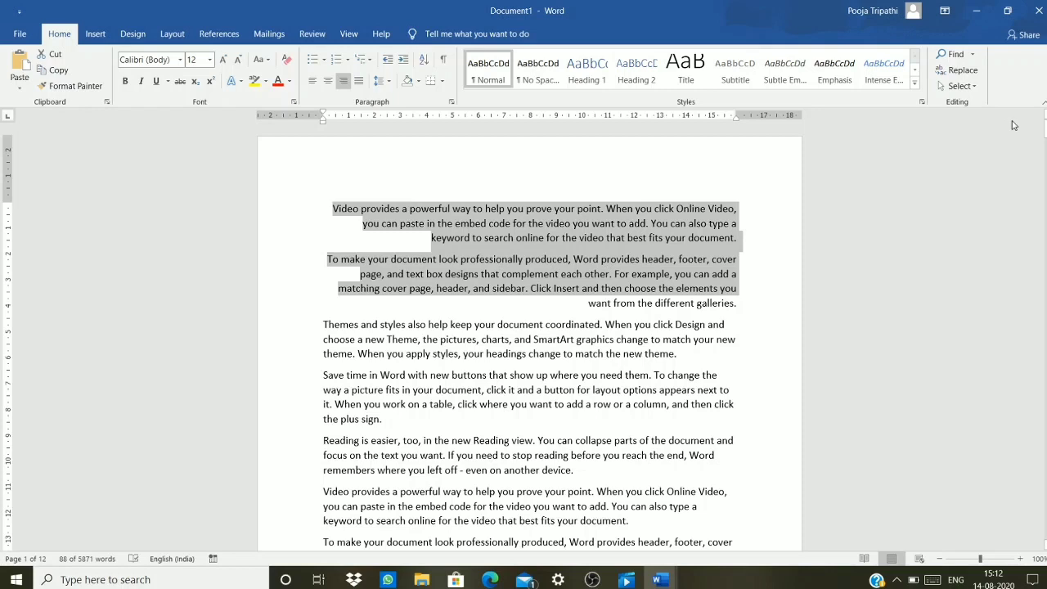
key("ctrl+j")
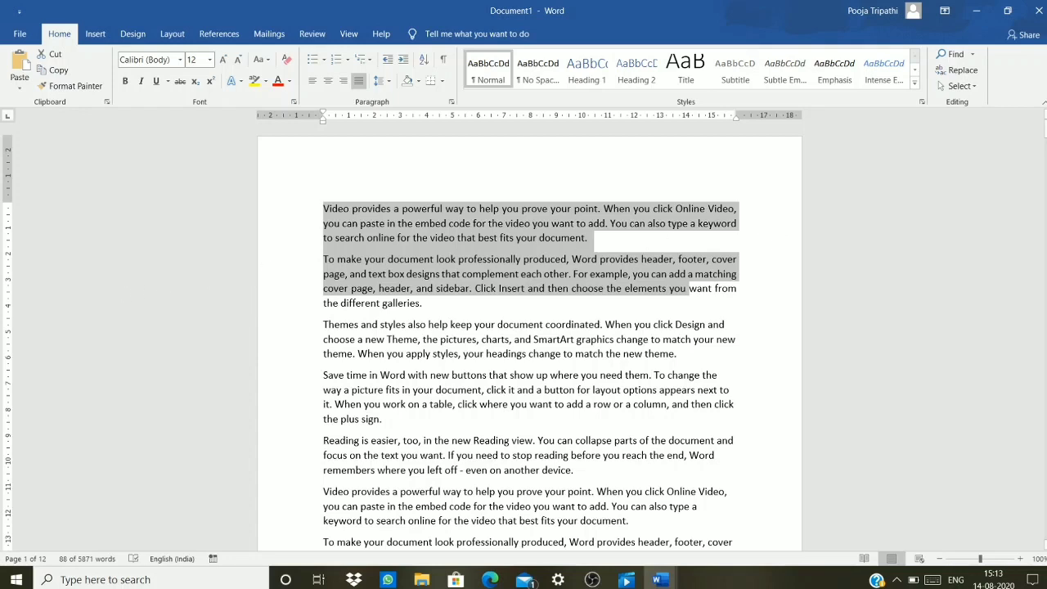
Step: Return to shortcut demo2 and place the cursor in the Ctrl+K row of the table
left_click(664, 575)
left_click(631, 542)
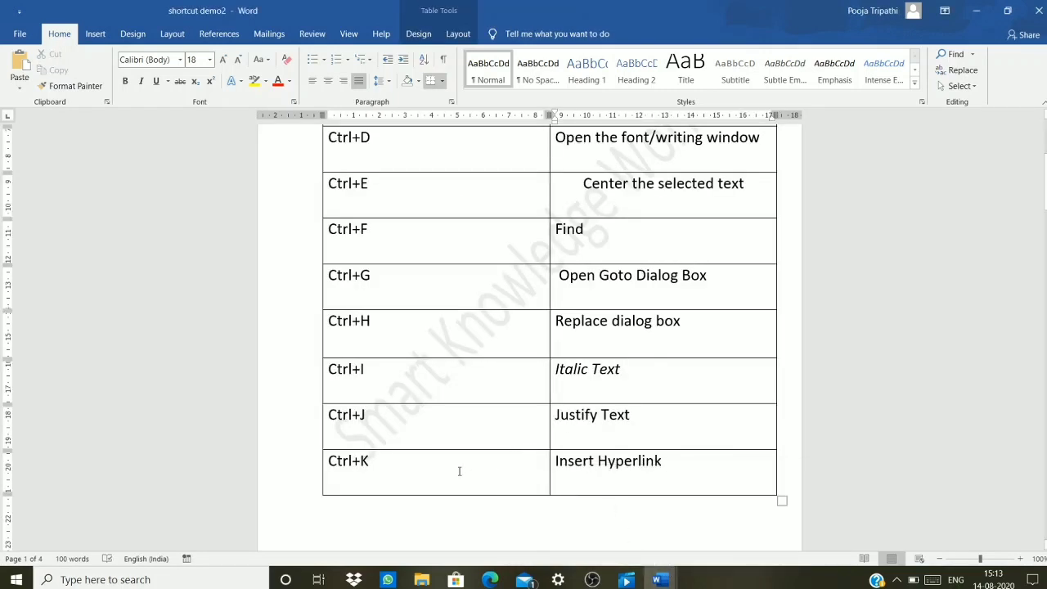
left_click(412, 475)
scroll(372, 445, "down", 2)
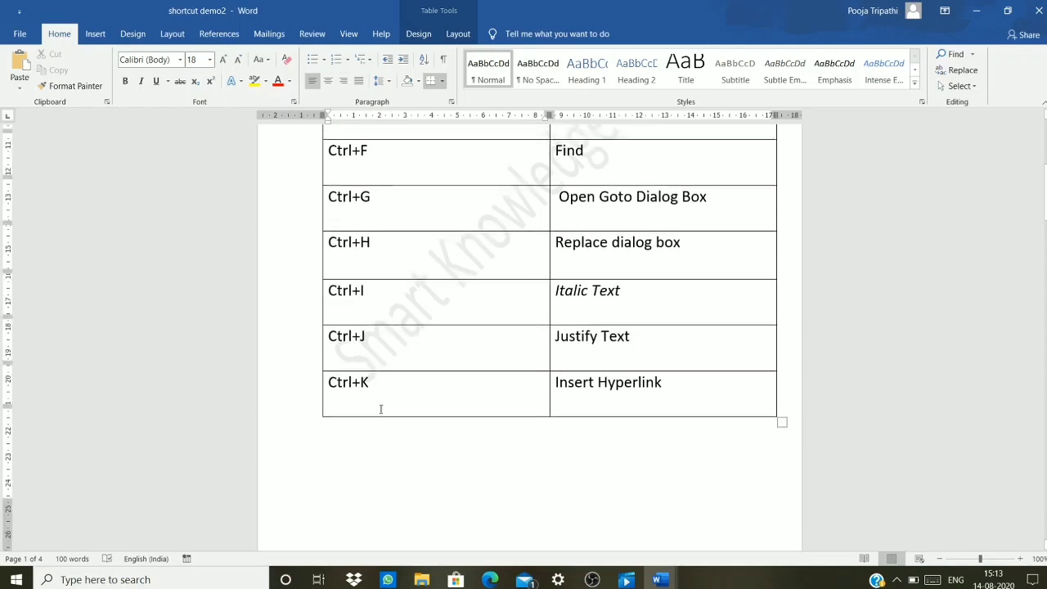
scroll(381, 409, "down", 1)
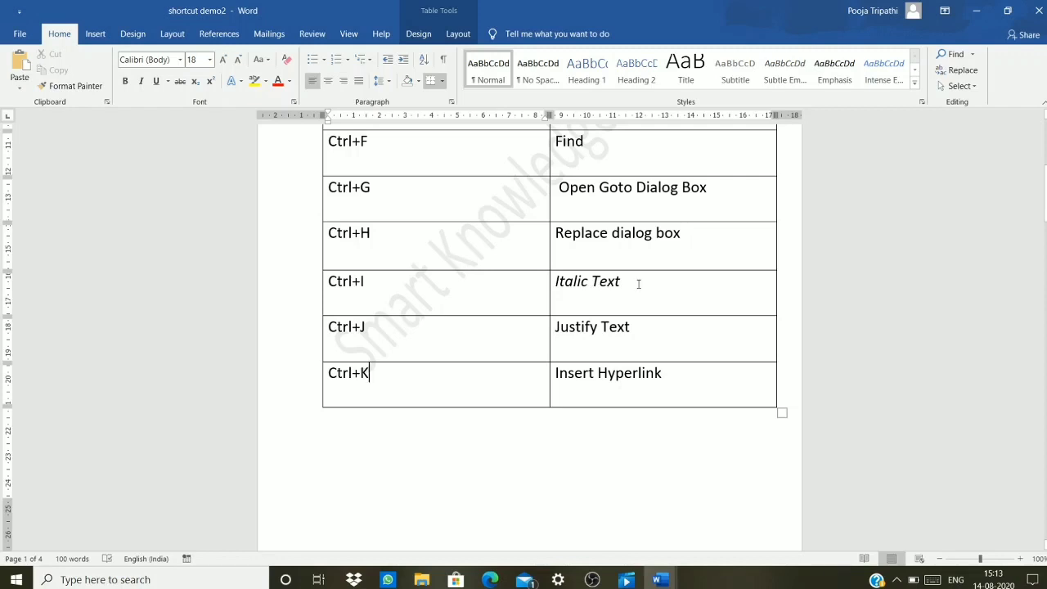
left_click_drag(638, 284, 555, 284)
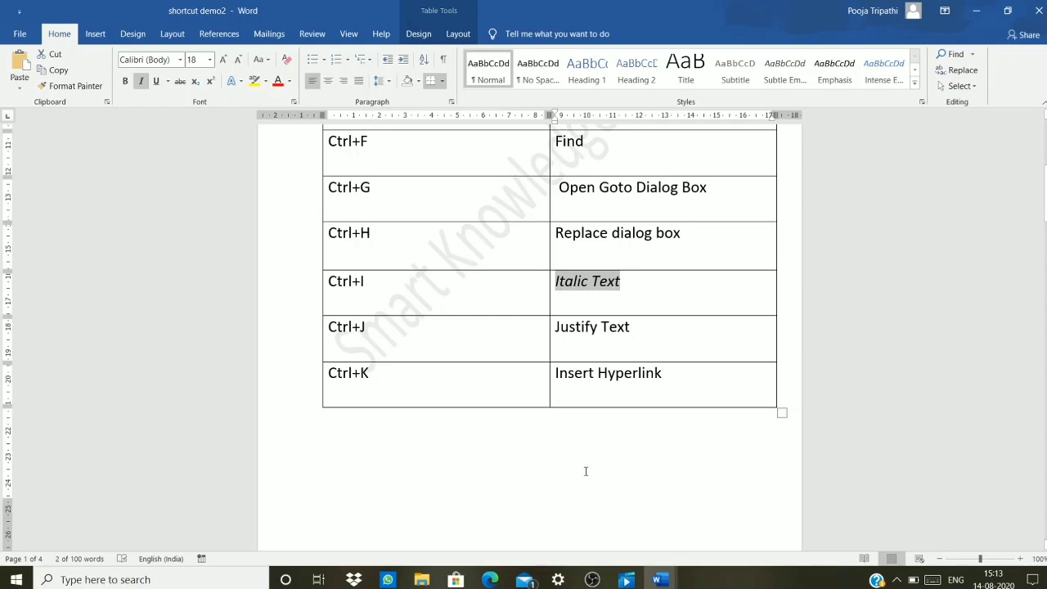
left_click(602, 393)
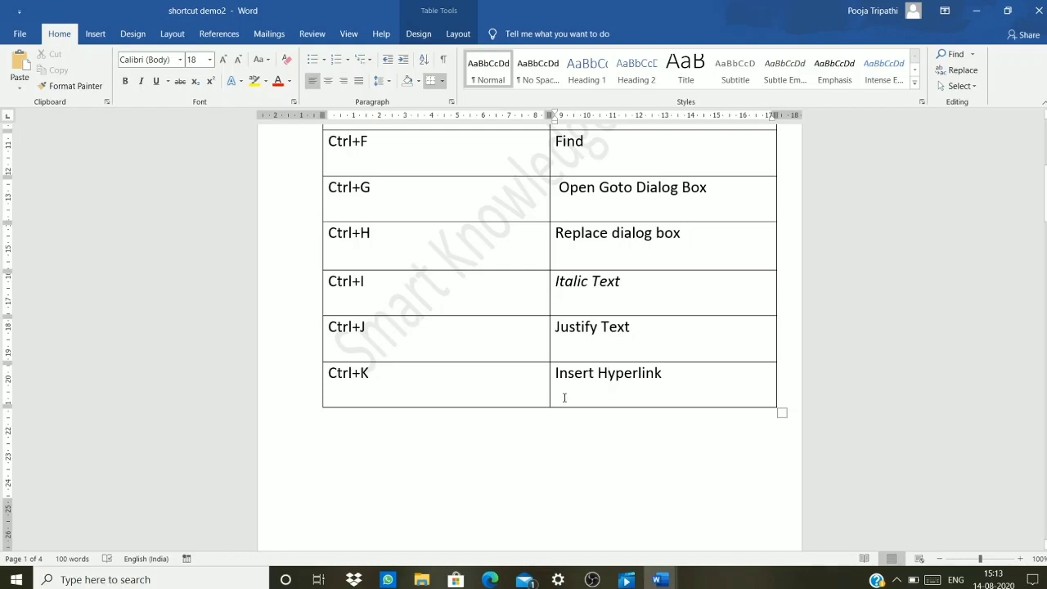
Step: From the Ctrl+K row, open the Insert Hyperlink dialog, move it lower, and close it without adding a link
left_click(417, 378)
key("ctrl+k")
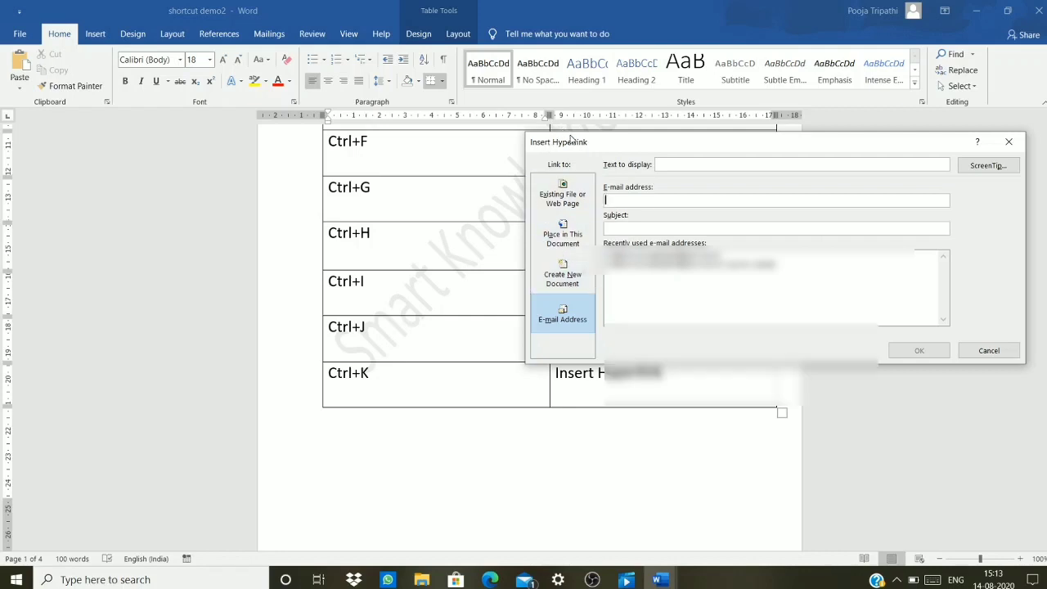
left_click_drag(576, 142, 573, 220)
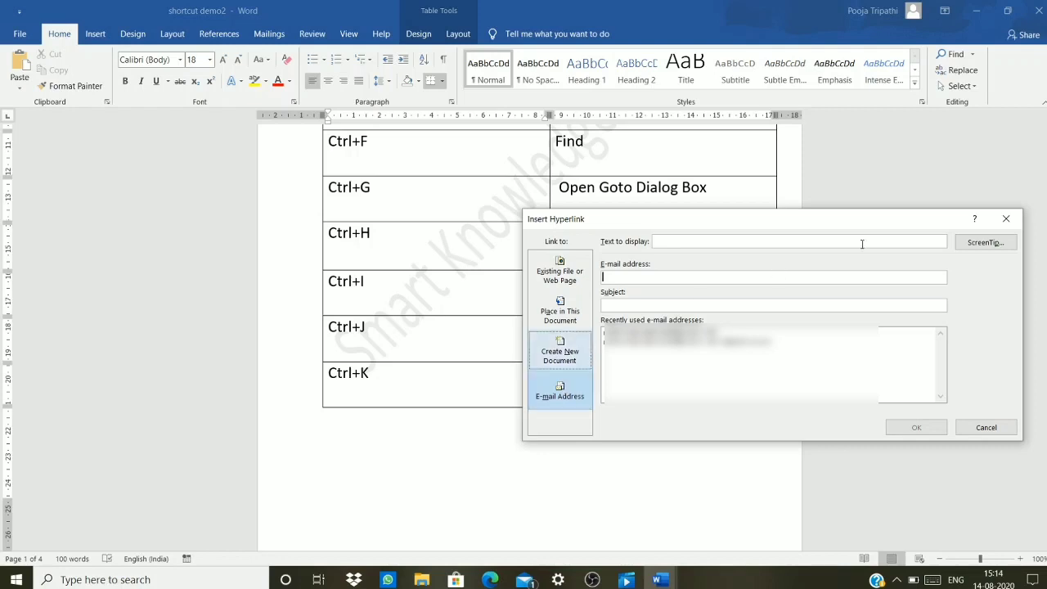
left_click(1006, 218)
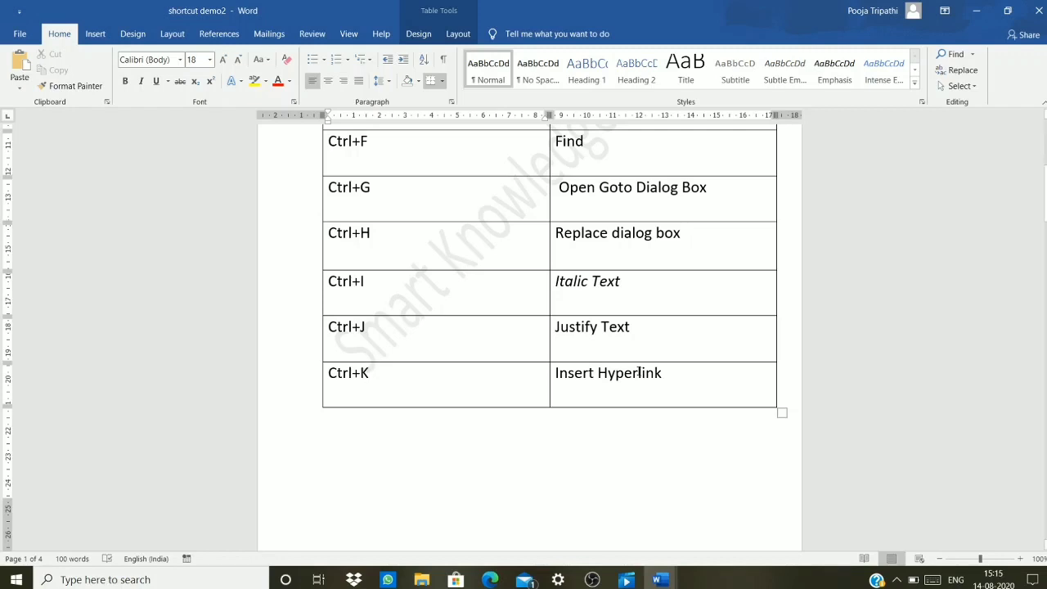
Step: In the Ctrl+L row on page 2, center the entry "Align the text to left" and align it back to the left
scroll(638, 370, "down", 5)
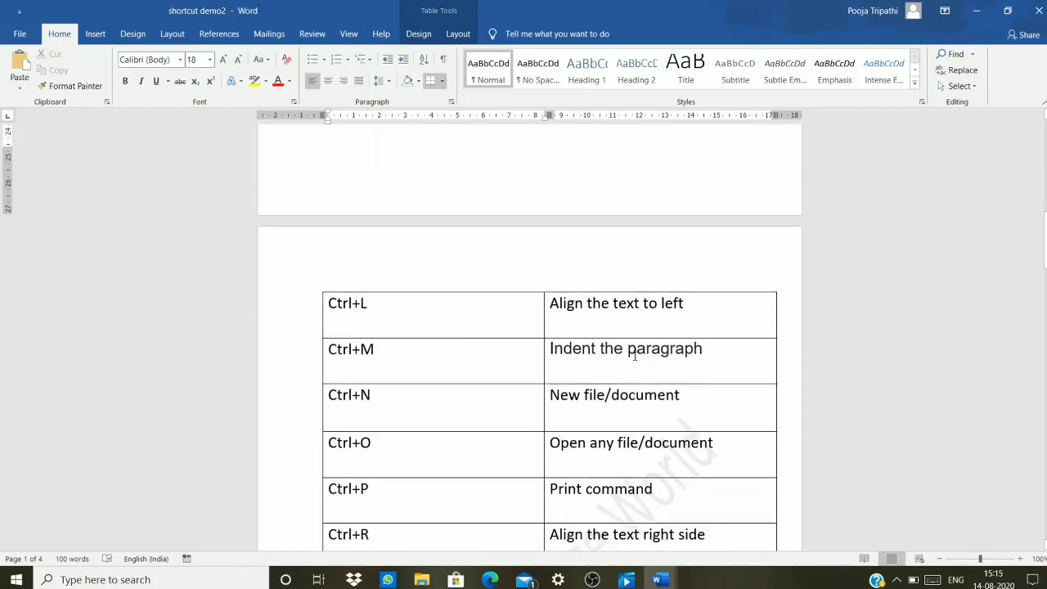
scroll(635, 356, "down", 2)
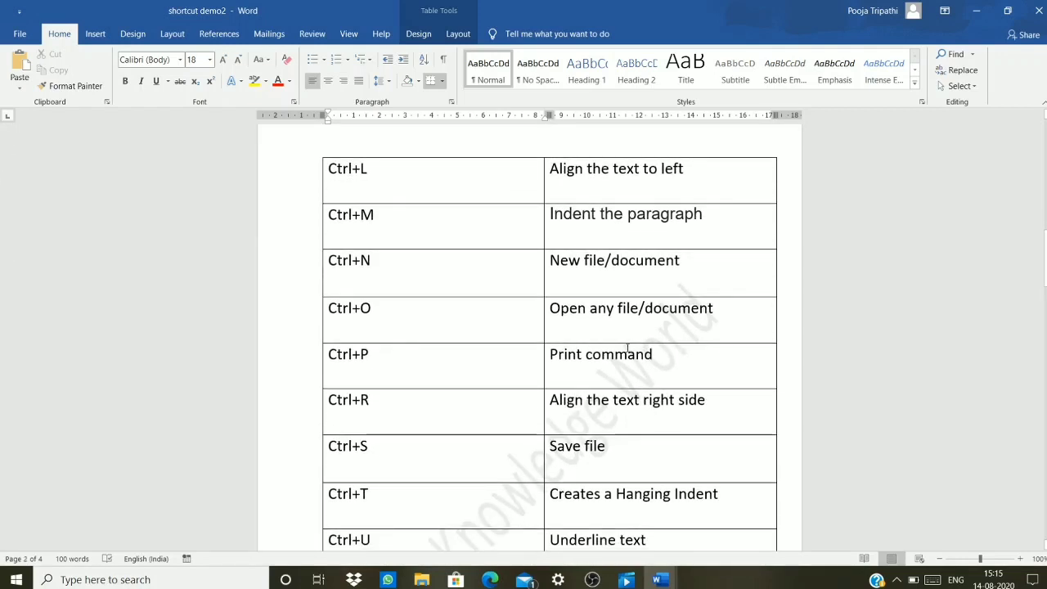
left_click(406, 186)
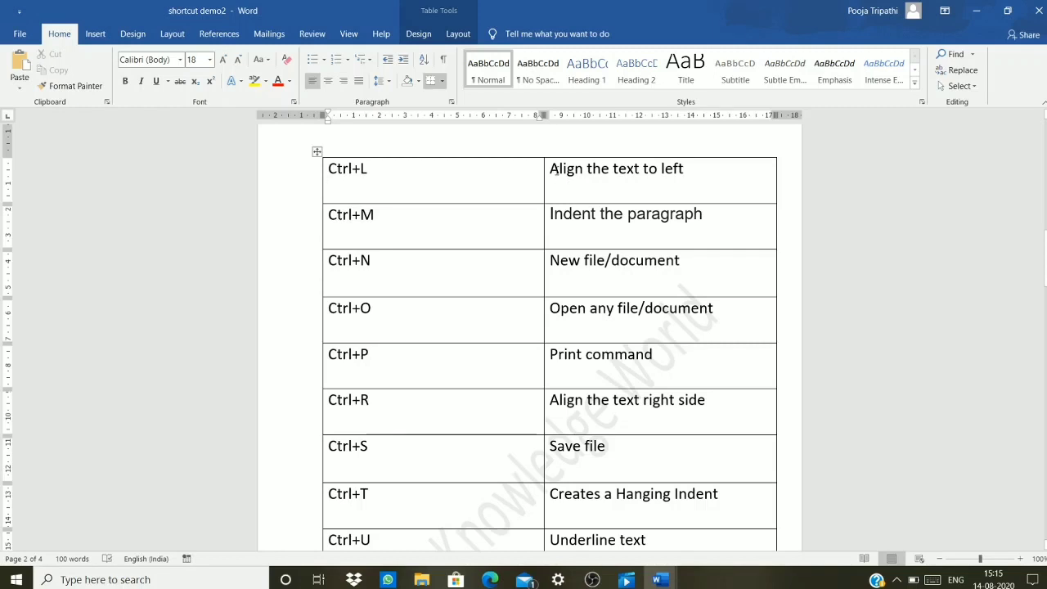
left_click_drag(552, 168, 699, 183)
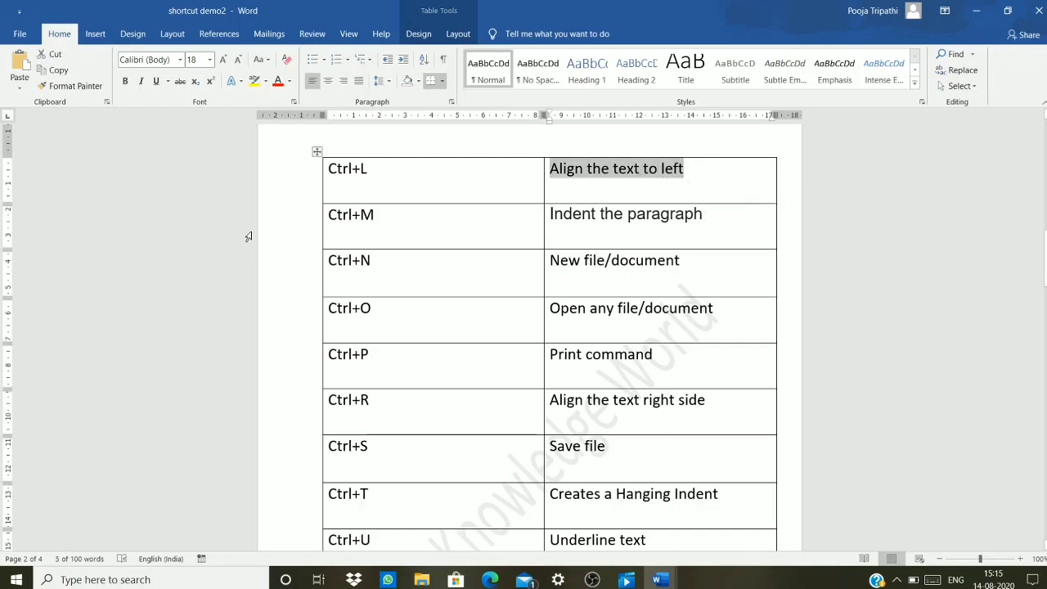
left_click(328, 83)
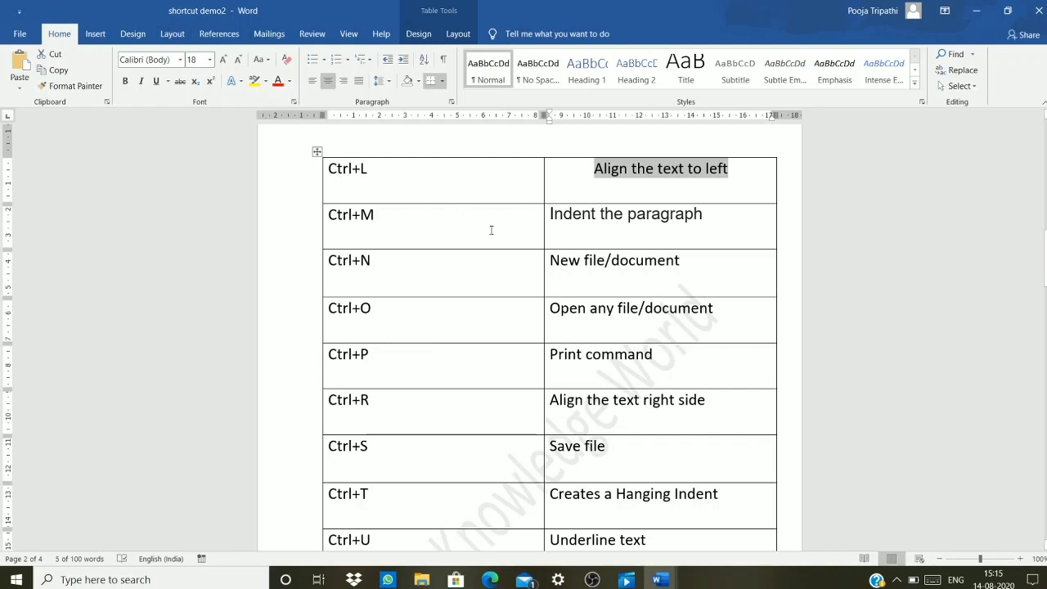
key("ctrl+l")
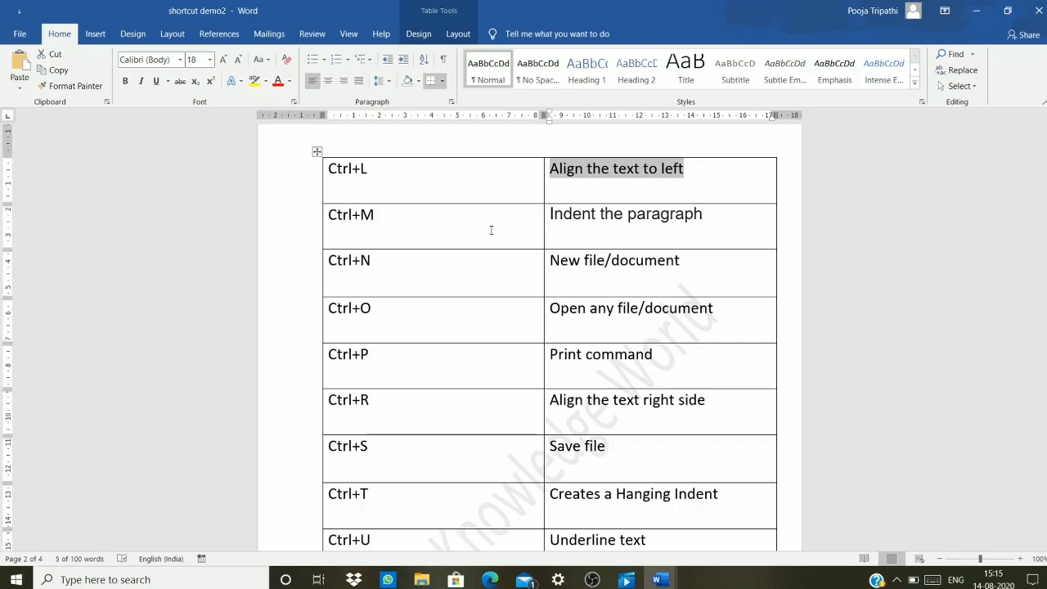
Step: Switch from the Ctrl+M row to Document1 and indent the paragraphs starting "Themes and styles" and "Reading is easier" by one level
left_click(390, 235)
left_click(384, 219)
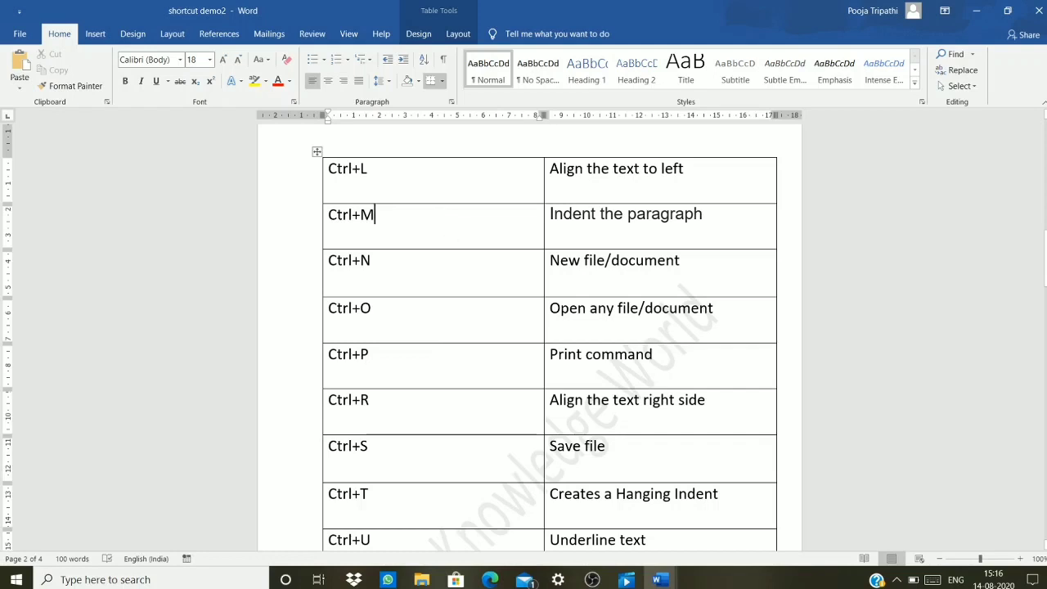
mouse_move(675, 579)
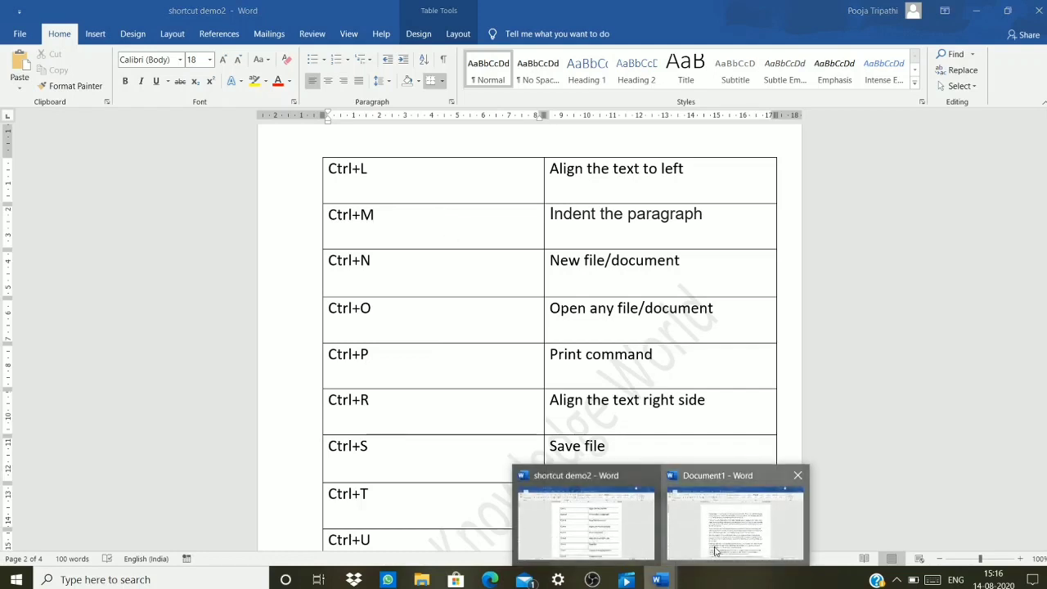
left_click(716, 548)
left_click(367, 324)
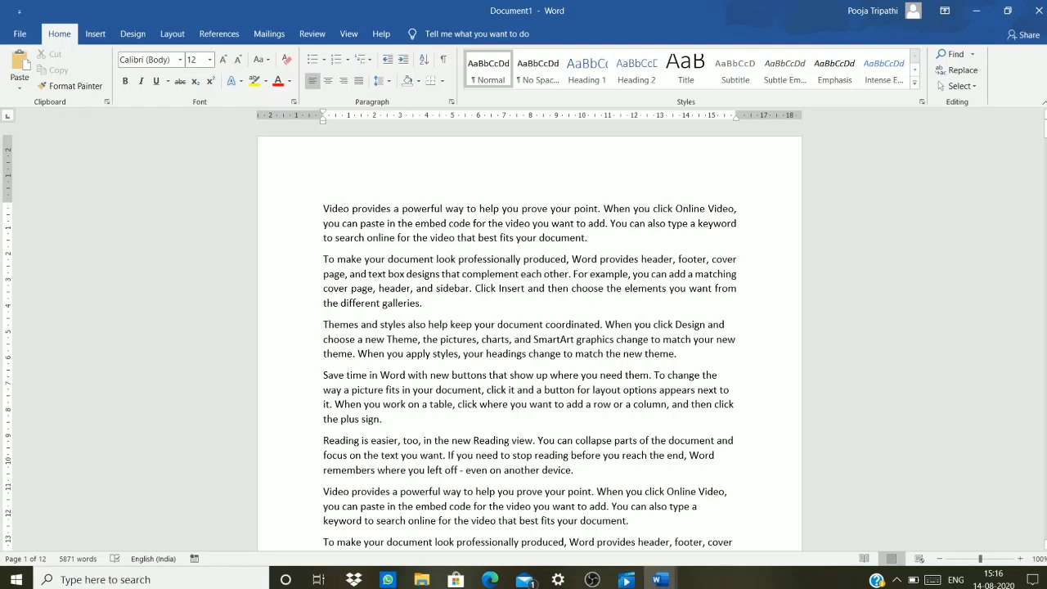
key("ctrl+m")
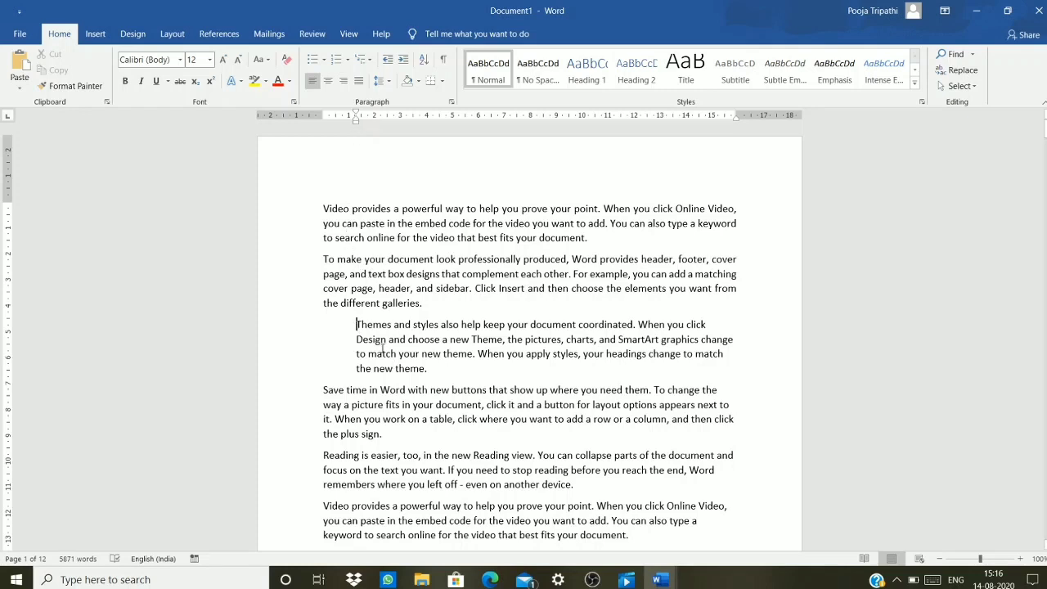
left_click(325, 455)
key("ctrl+m")
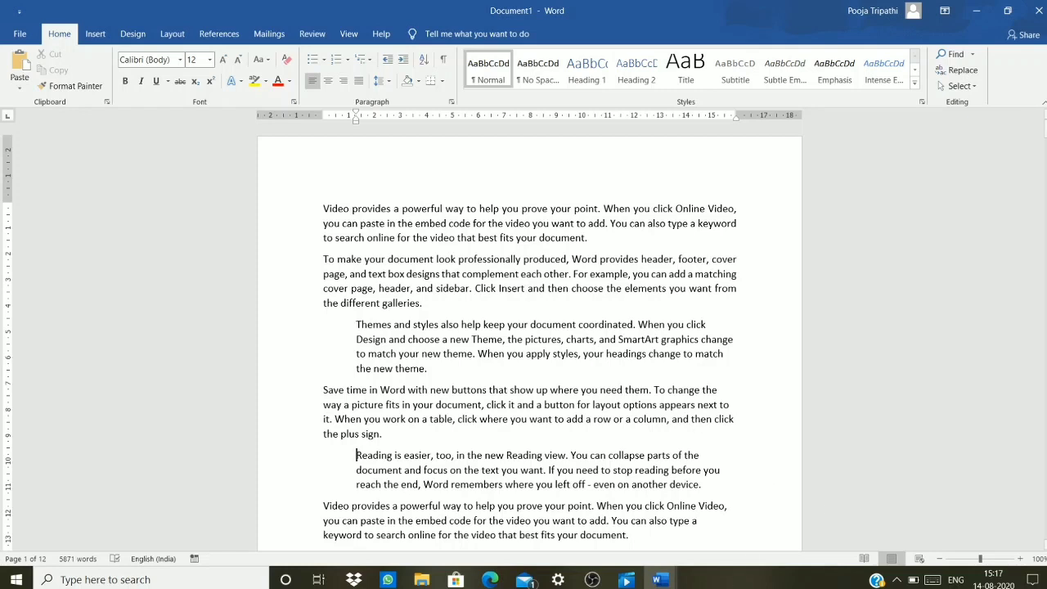
Step: Return to the Ctrl+N row of shortcut demo2, create a new blank document, and close it
left_click(644, 586)
left_click(631, 553)
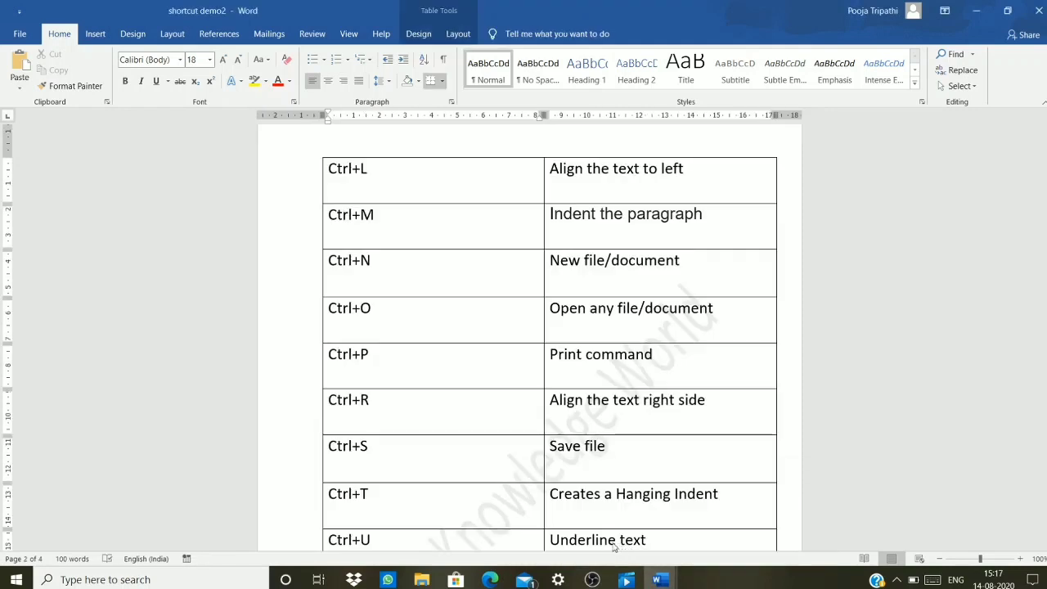
left_click(393, 271)
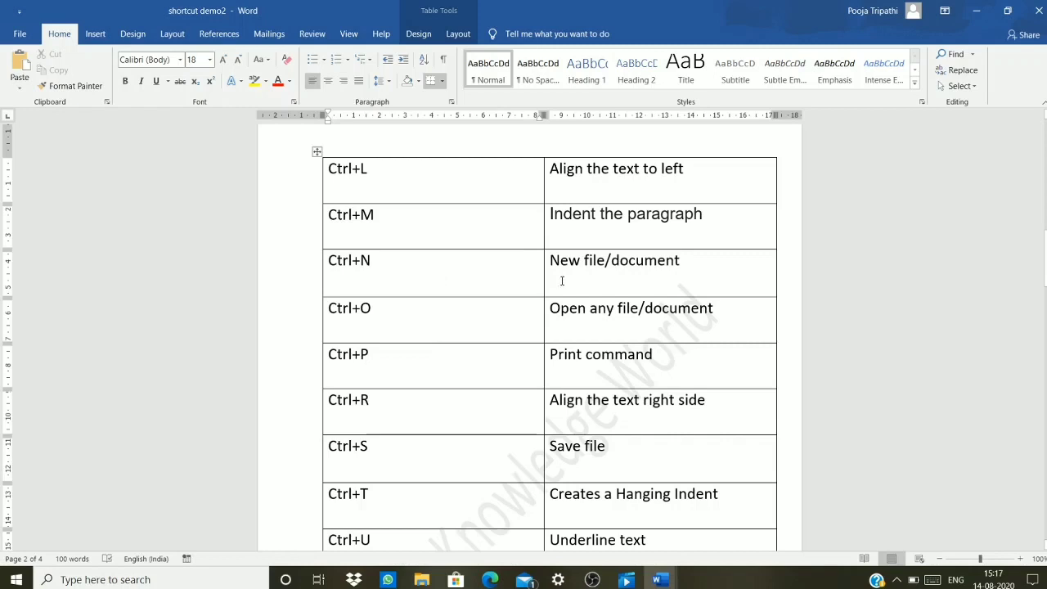
left_click(705, 261)
key("ctrl+n")
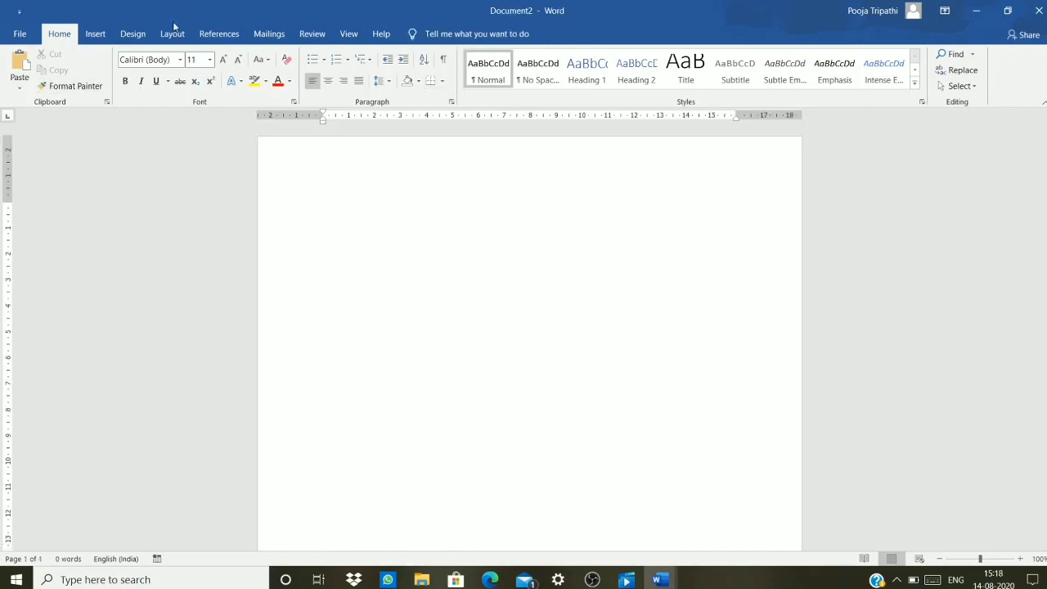
left_click(1037, 10)
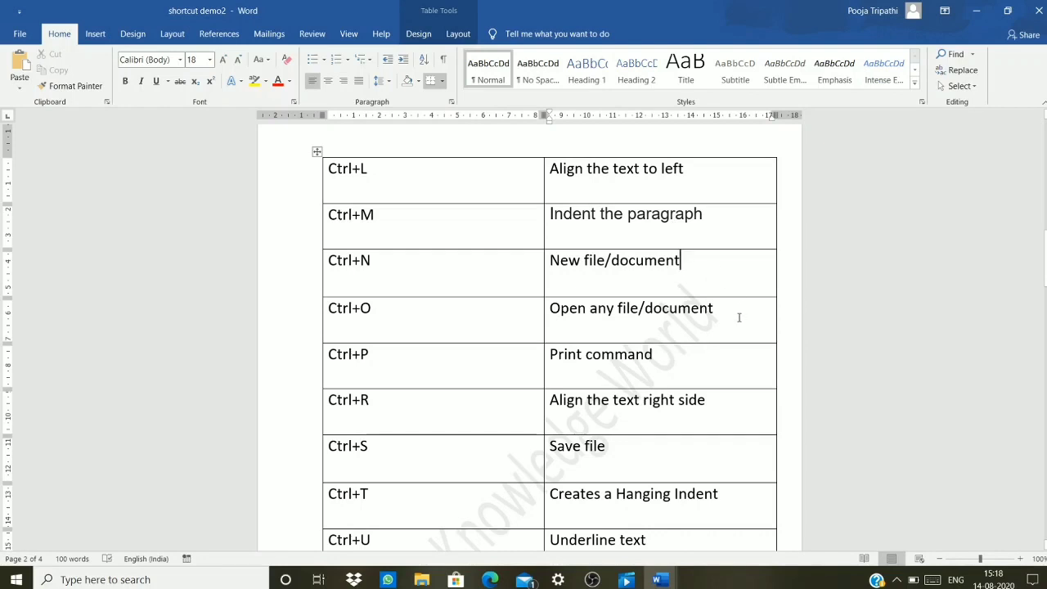
Step: From the Ctrl+O row, display the Open page with the recent documents and go back to the table
left_click(475, 307)
key("ctrl+o")
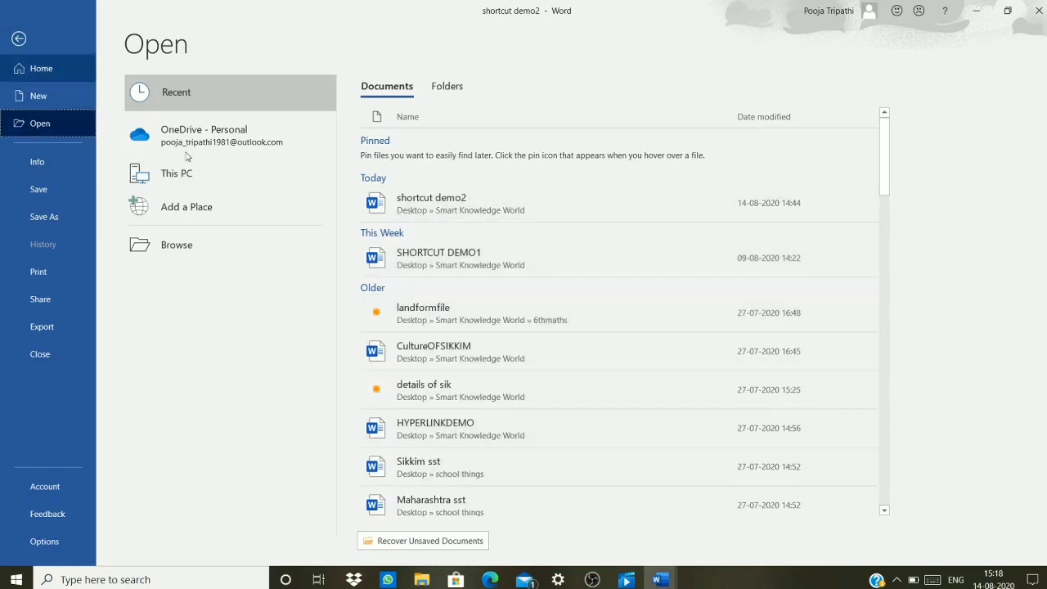
left_click(19, 38)
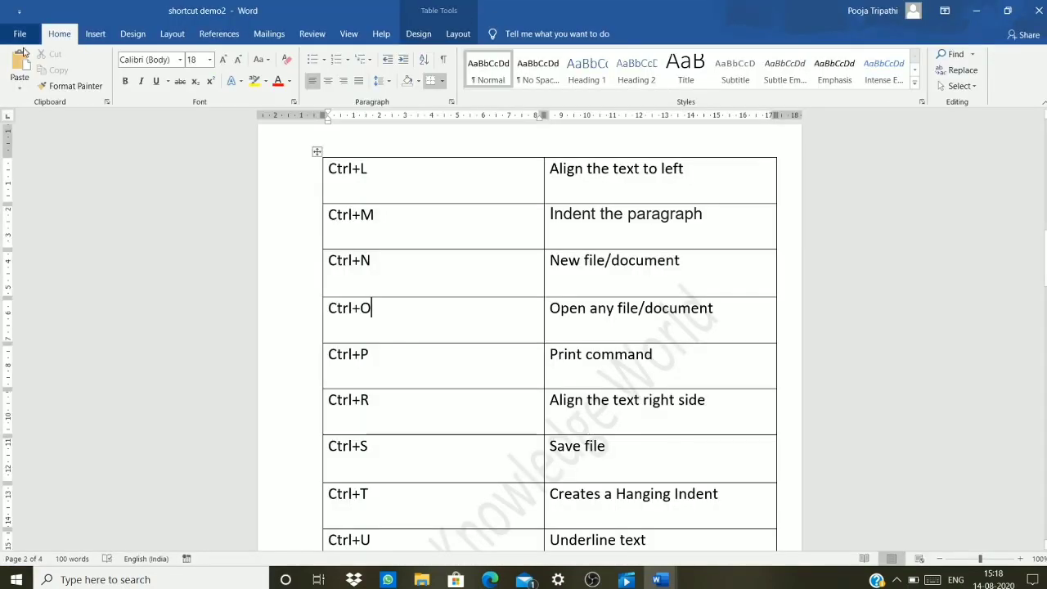
Step: From the Ctrl+P row, display the Print page, raise the number of copies by one and set it back to 1
left_click(381, 357)
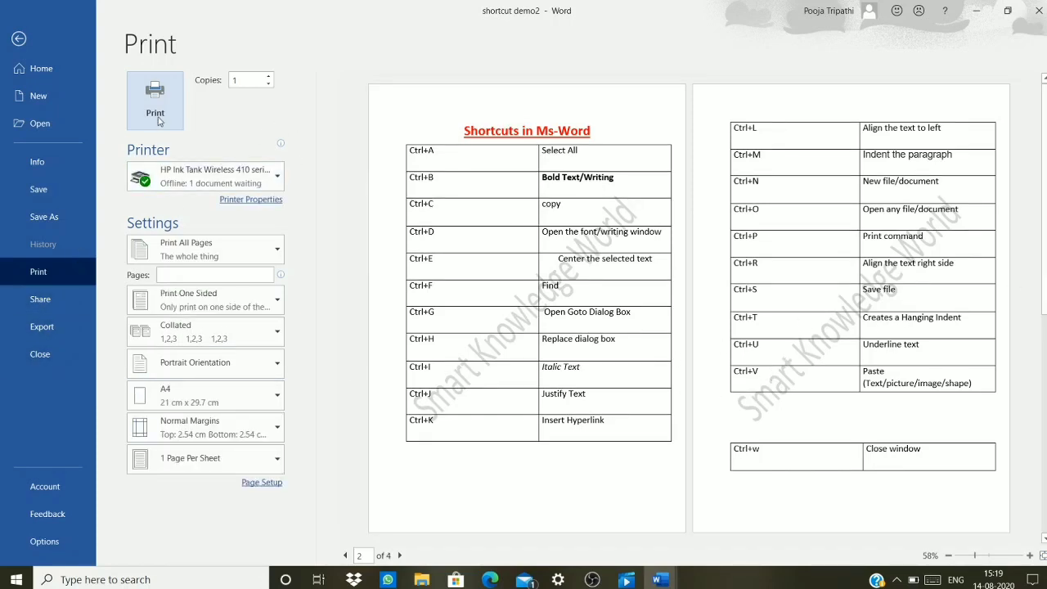
left_click(269, 76)
left_click(269, 83)
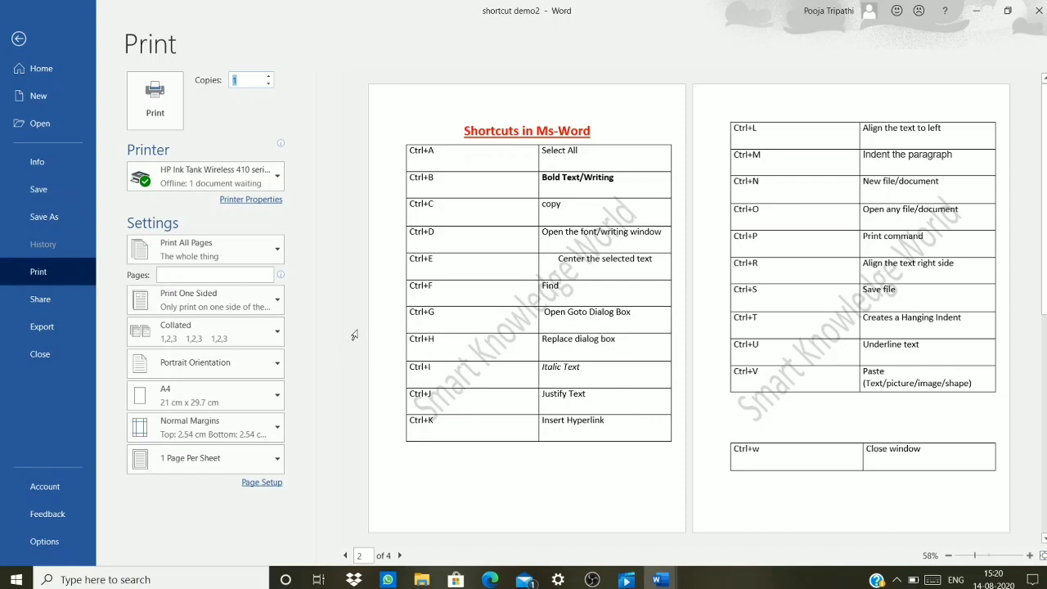
Step: Look at the print orientation and paper size choices without changing them, and go back to the table
left_click(231, 367)
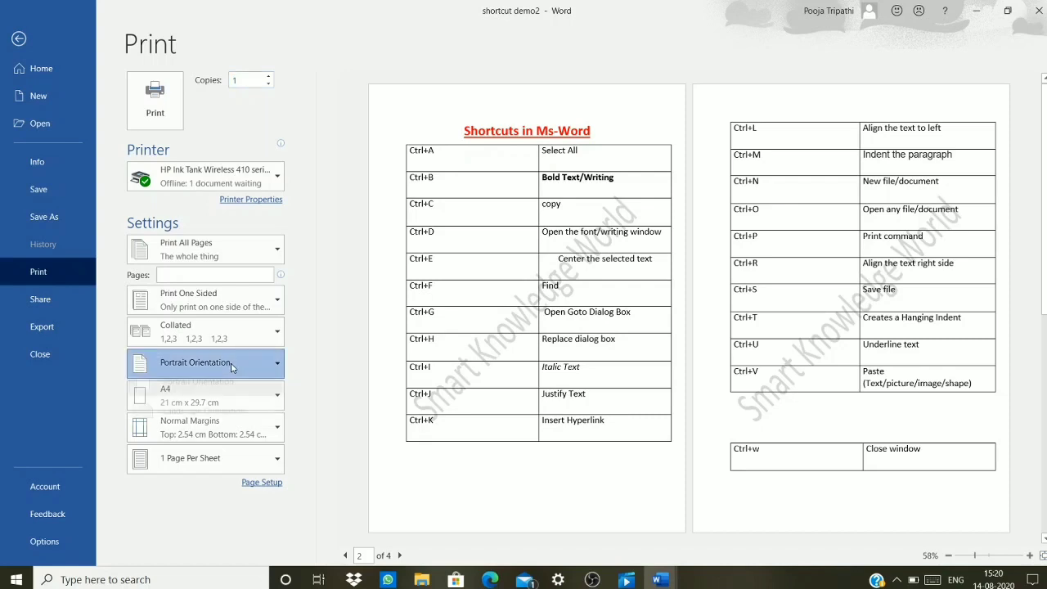
left_click(320, 325)
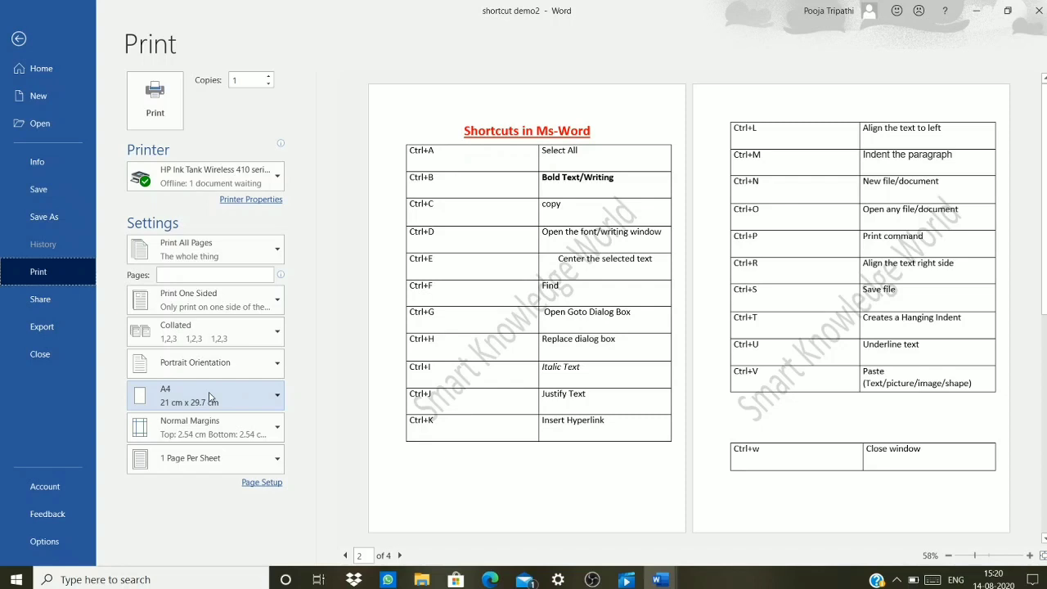
left_click(210, 398)
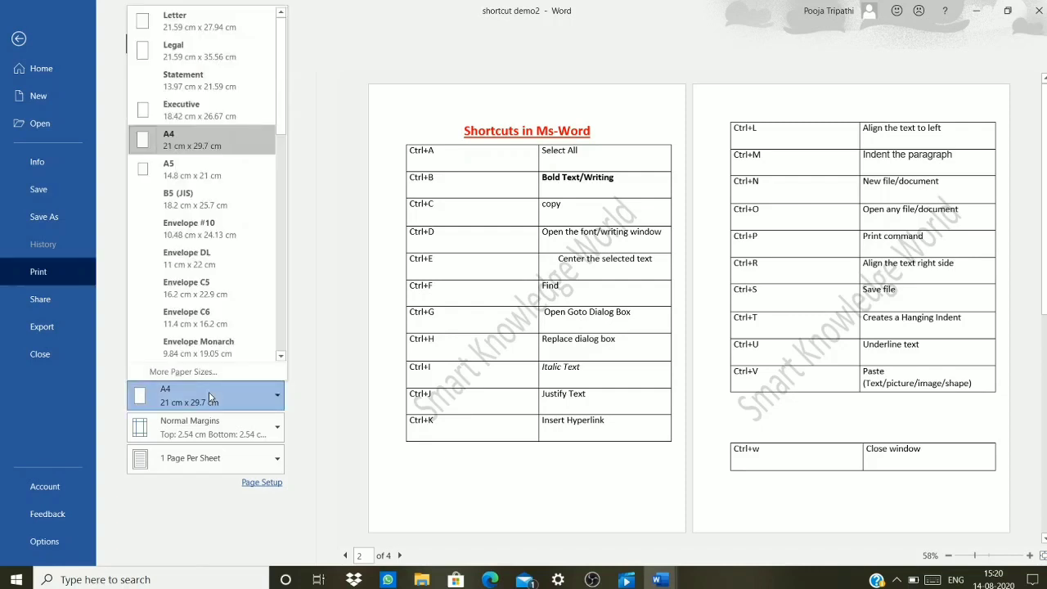
left_click(312, 155)
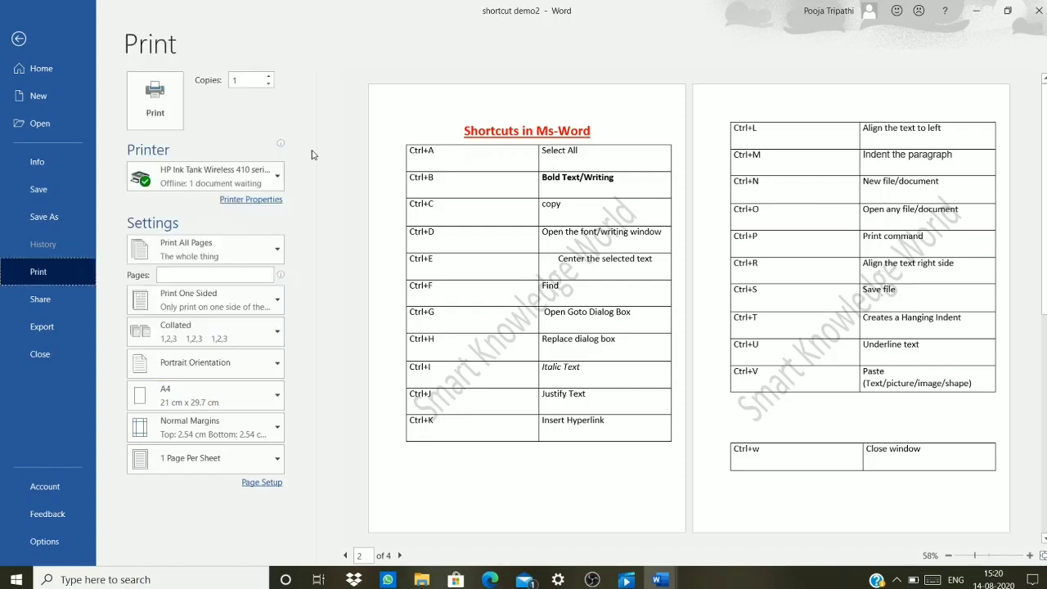
left_click(18, 38)
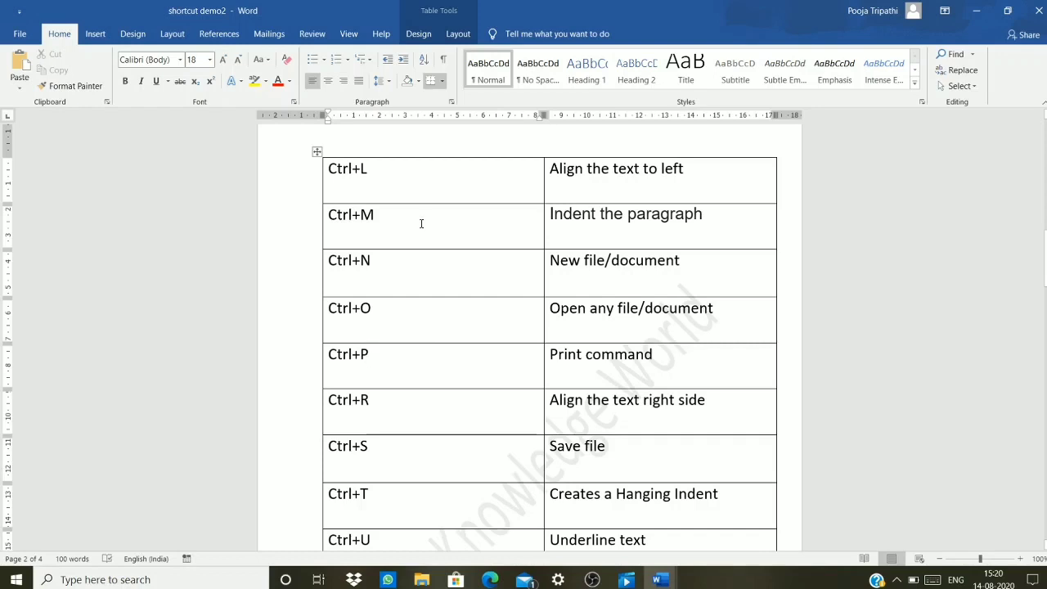
Step: In the Ctrl+R row, align the entry "Align the text right side" to the right
left_click(412, 418)
left_click(545, 402)
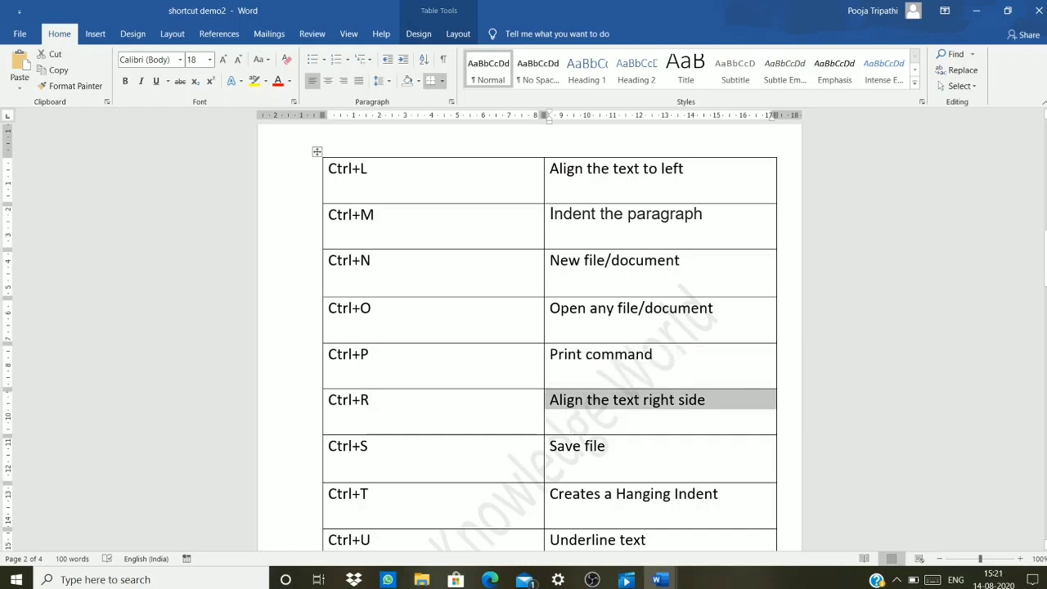
key("ctrl+r")
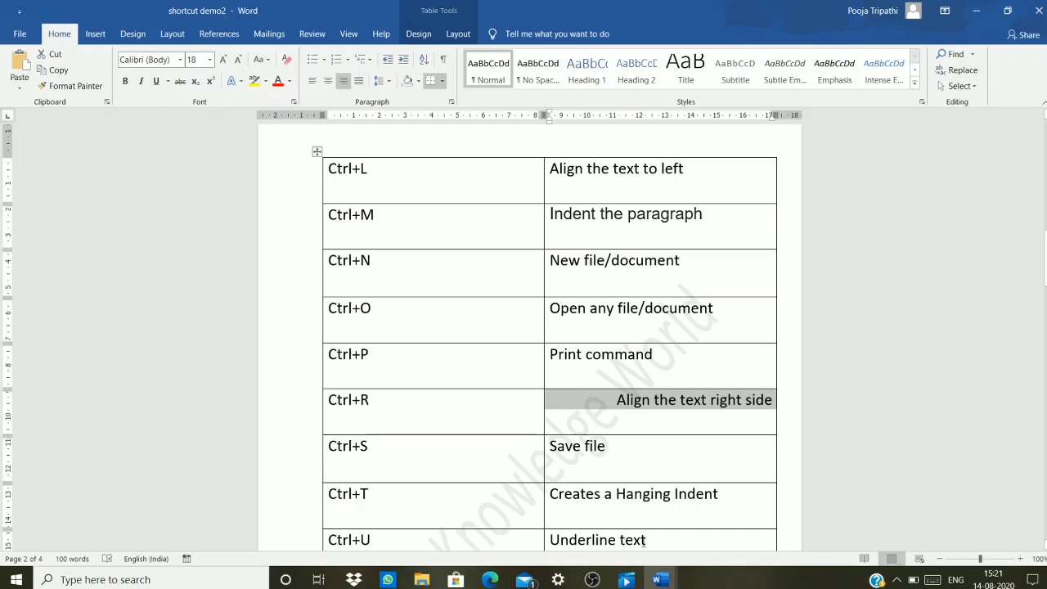
Step: From the Ctrl+S row, show where the Save command is found and return to the table
left_click(425, 455)
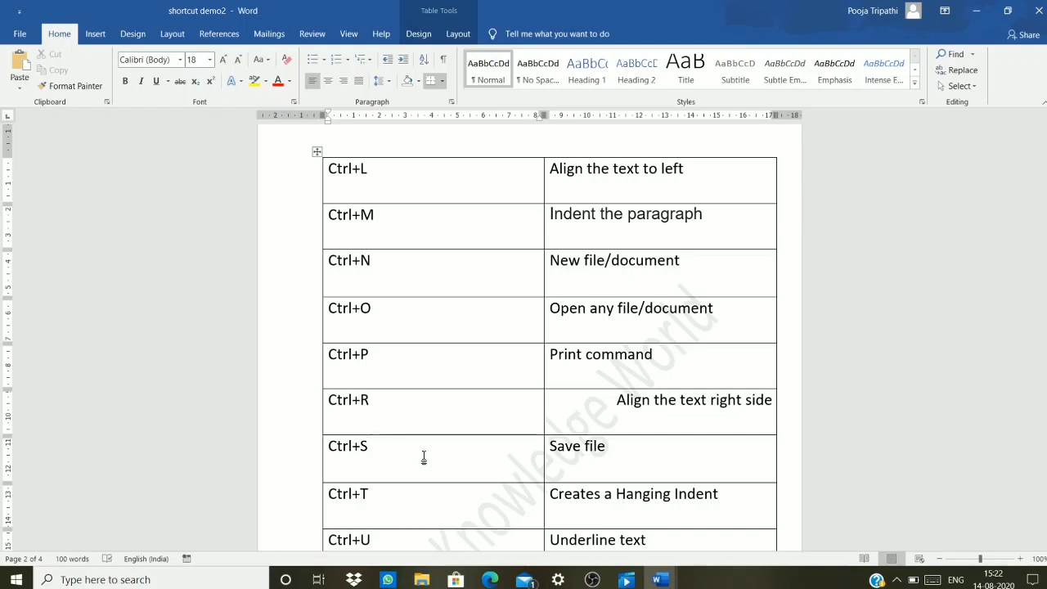
left_click(20, 33)
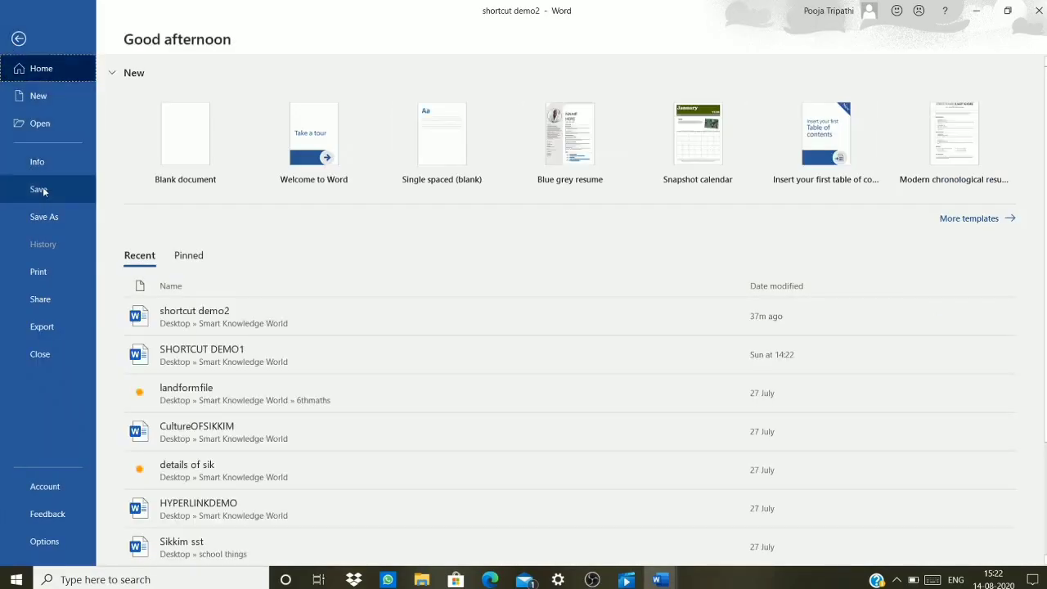
left_click(19, 39)
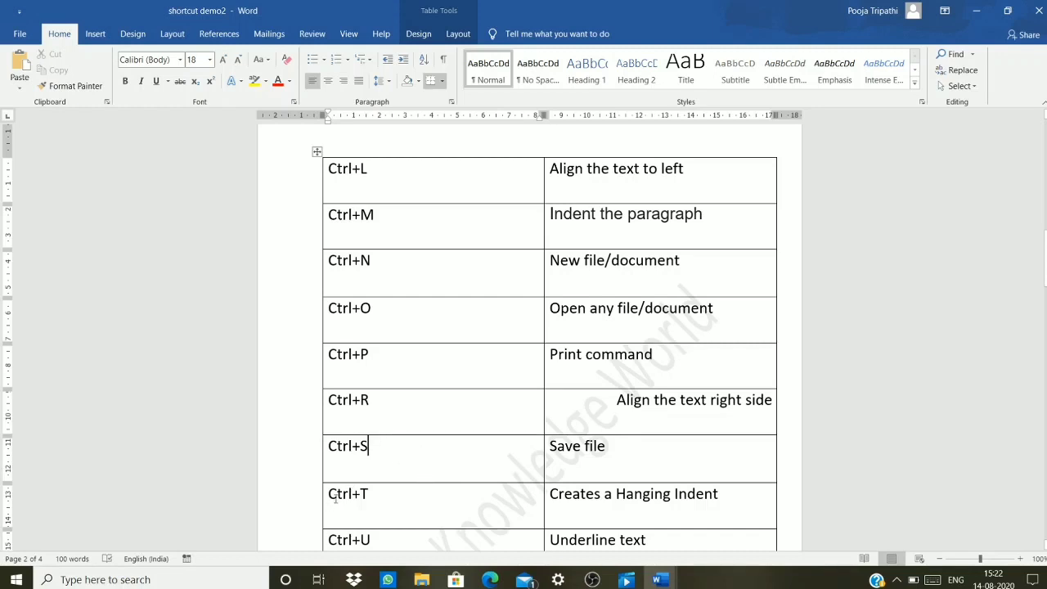
Step: Switch from the Ctrl+T row to Document1 and make the page 2 paragraphs starting "Themes and styles" and "Save time in Word" bold, size 20
left_click(390, 507)
scroll(394, 490, "down", 2)
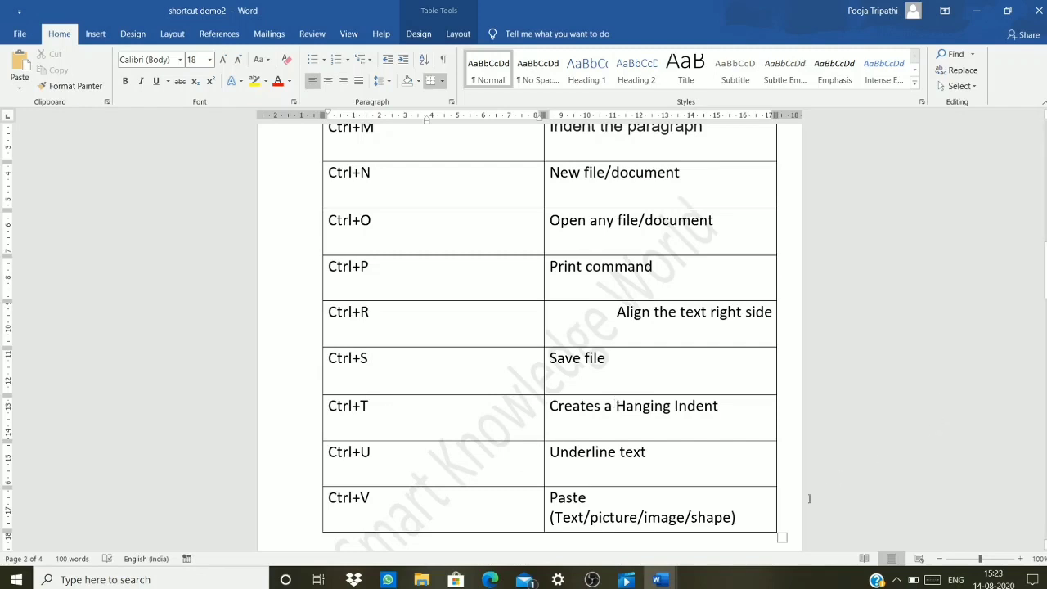
left_click(668, 583)
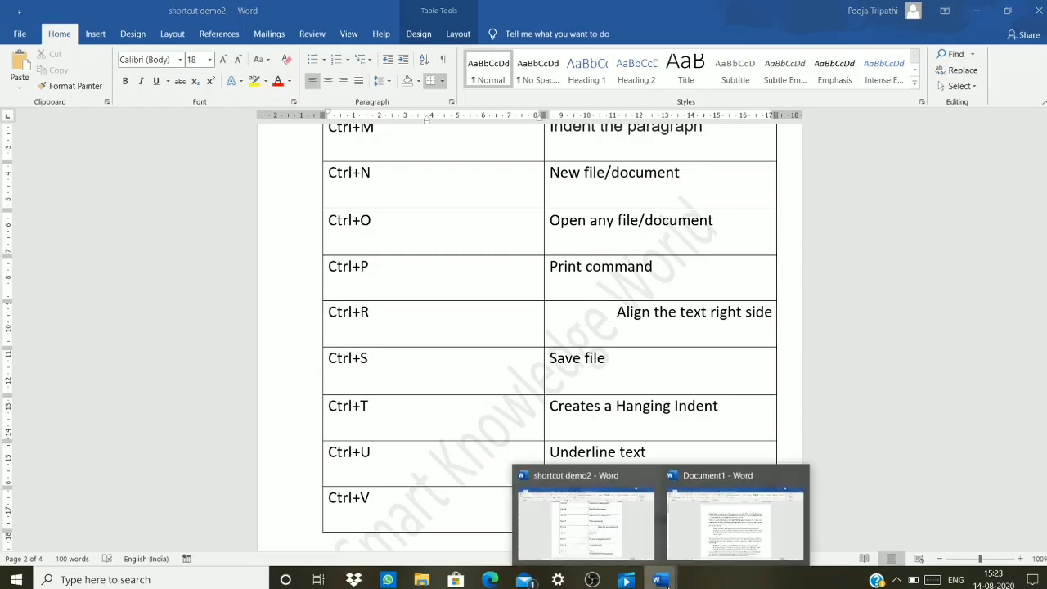
left_click(728, 536)
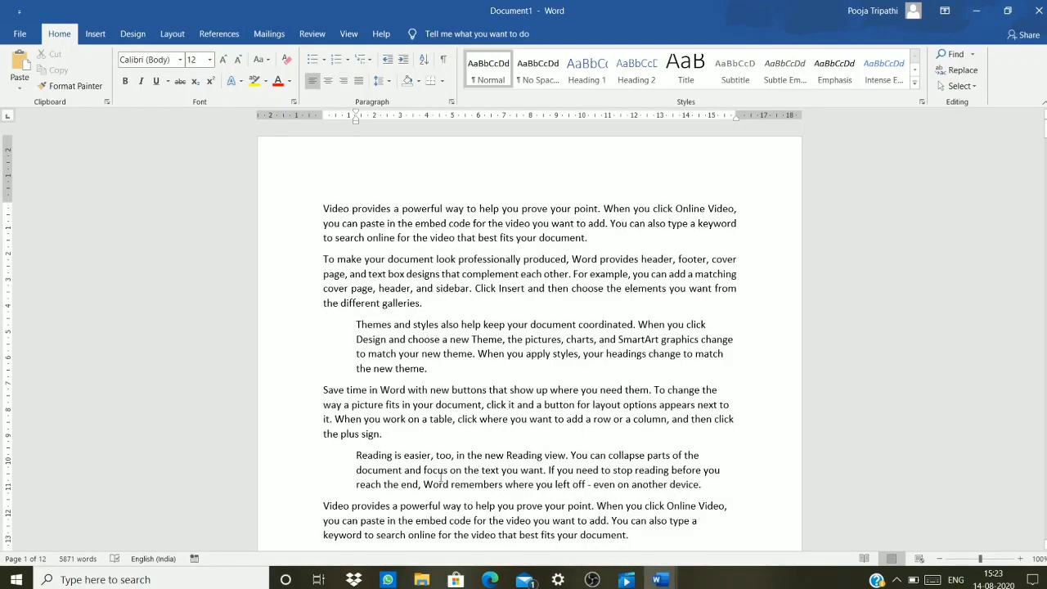
scroll(315, 343, "down", 5)
scroll(317, 336, "down", 6)
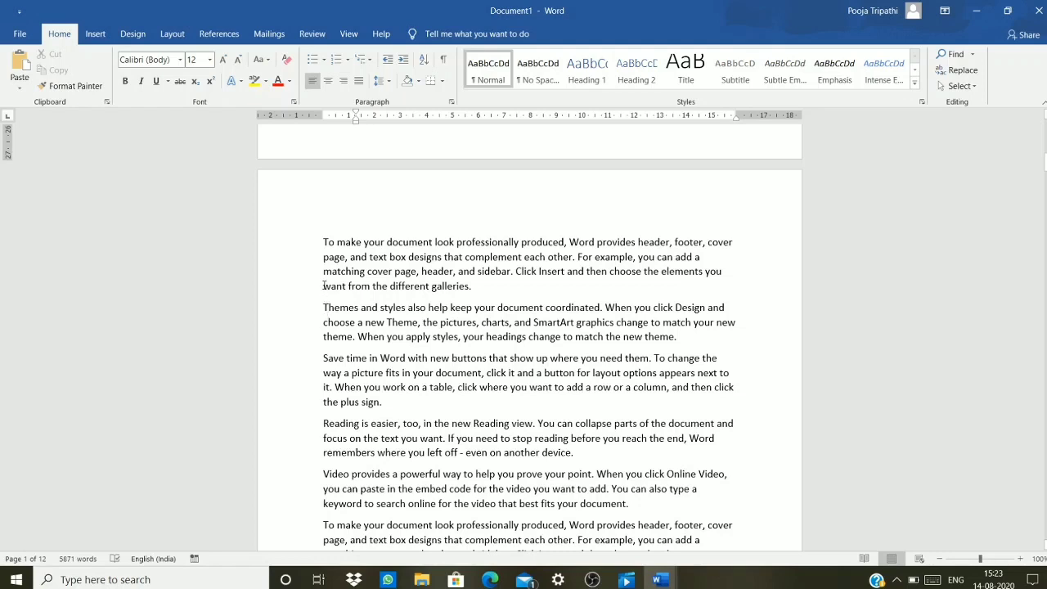
left_click(325, 308)
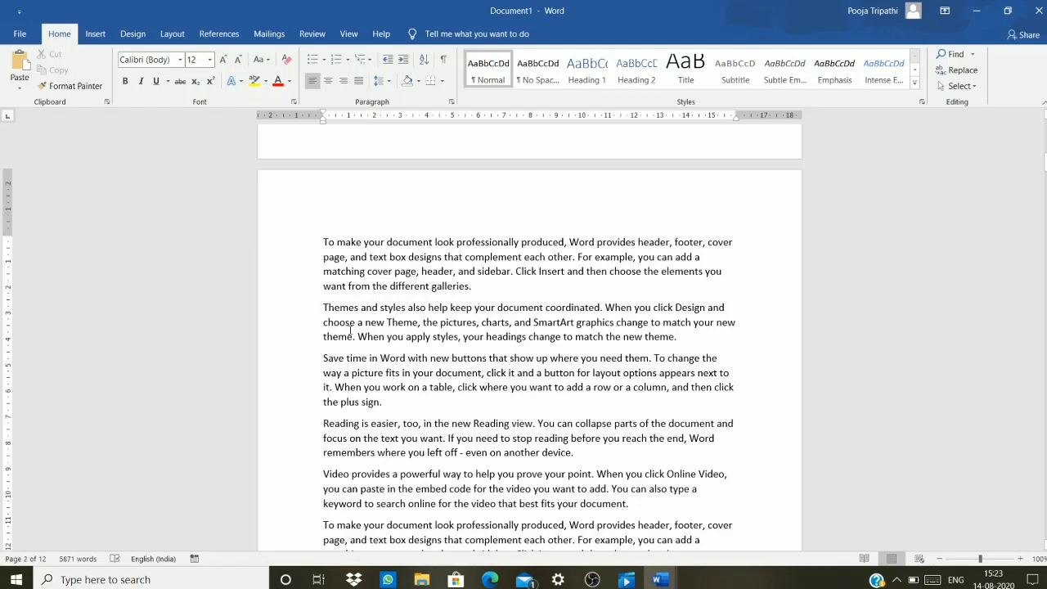
left_click_drag(324, 308, 472, 405)
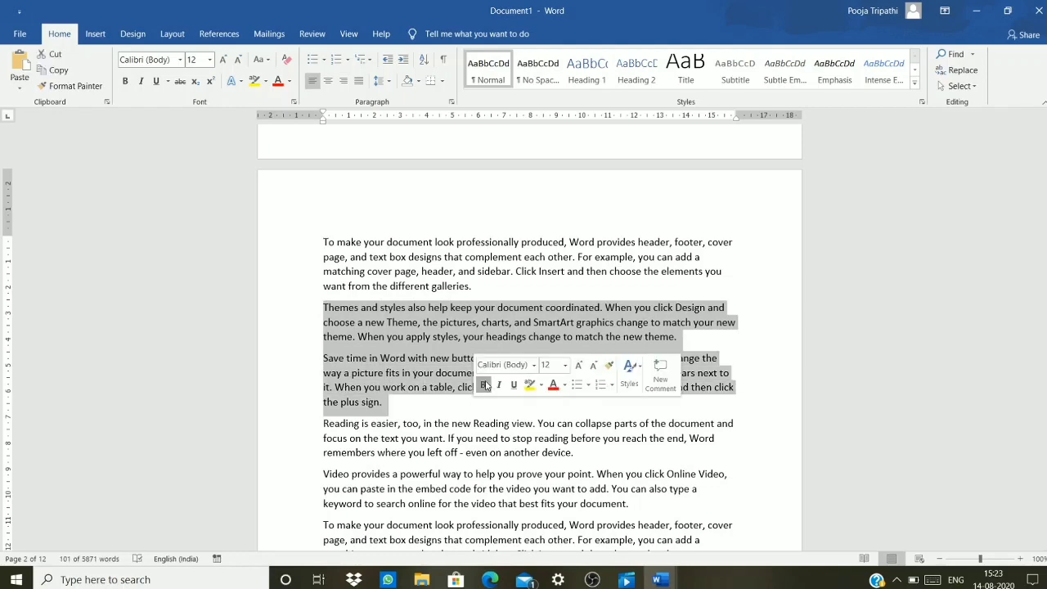
left_click(483, 384)
left_click(564, 365)
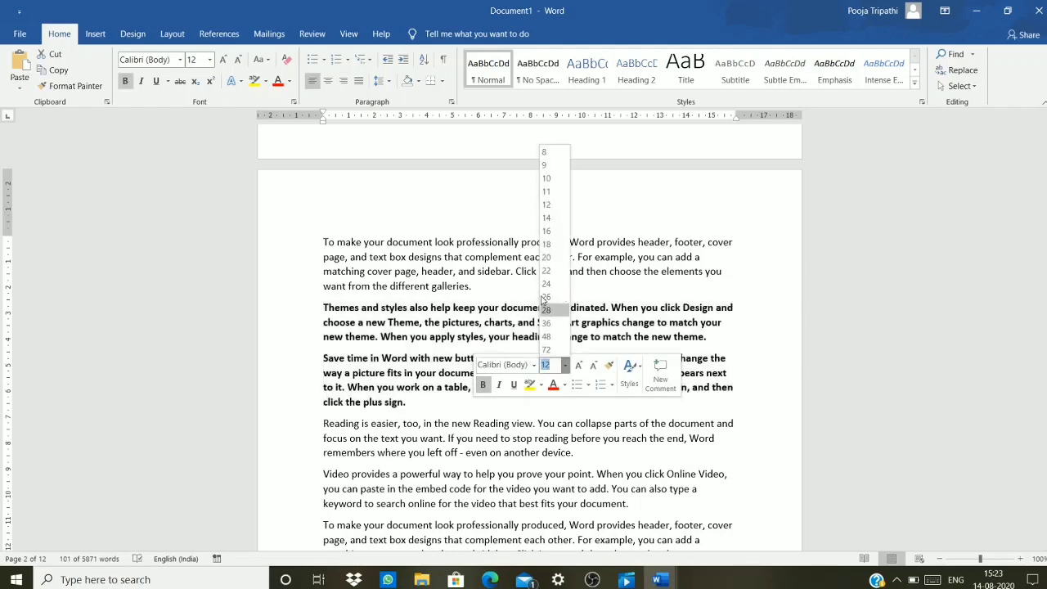
left_click(546, 258)
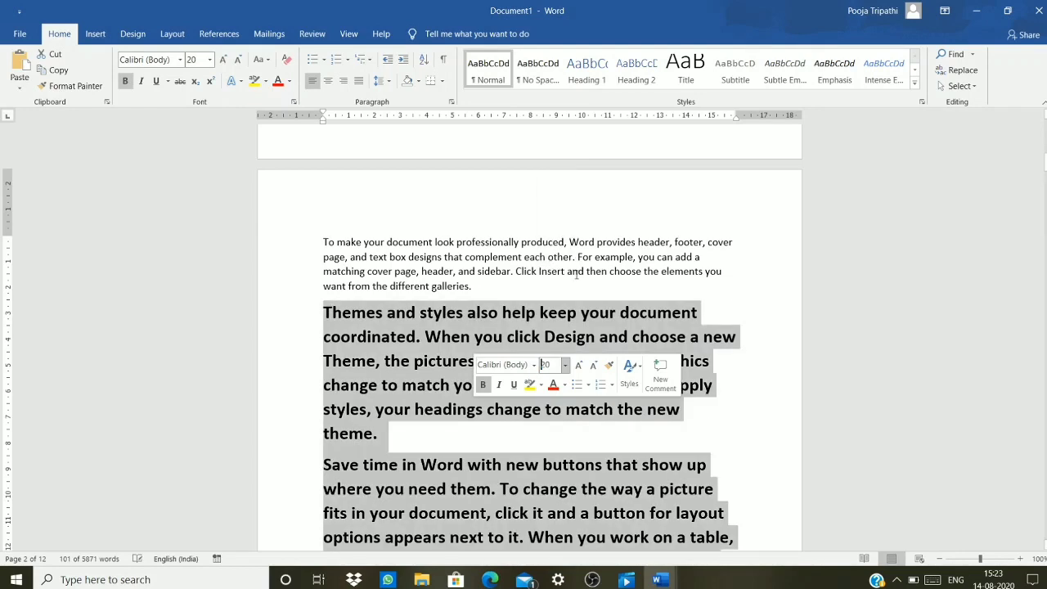
left_click(412, 349)
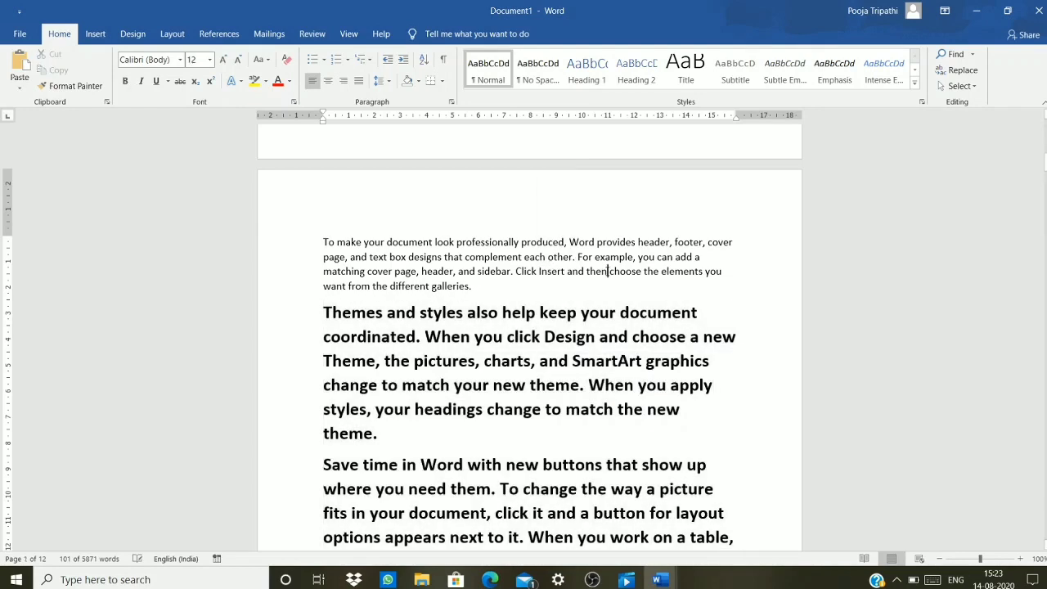
Step: Apply a hanging indent to the bold "Themes and styles" paragraph and highlight its indented lines
left_click(323, 309)
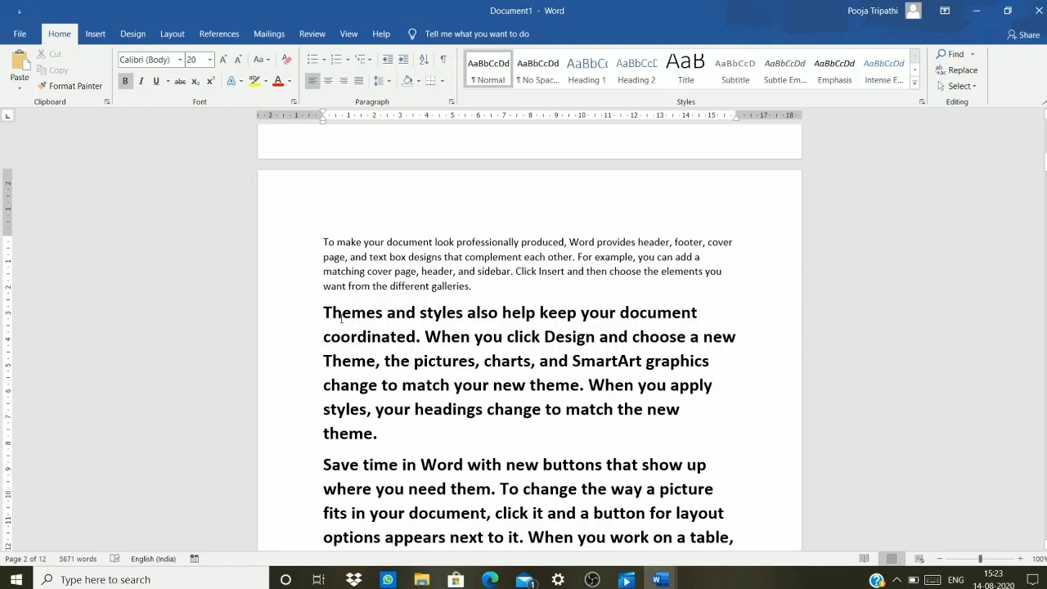
left_click_drag(325, 313, 381, 434)
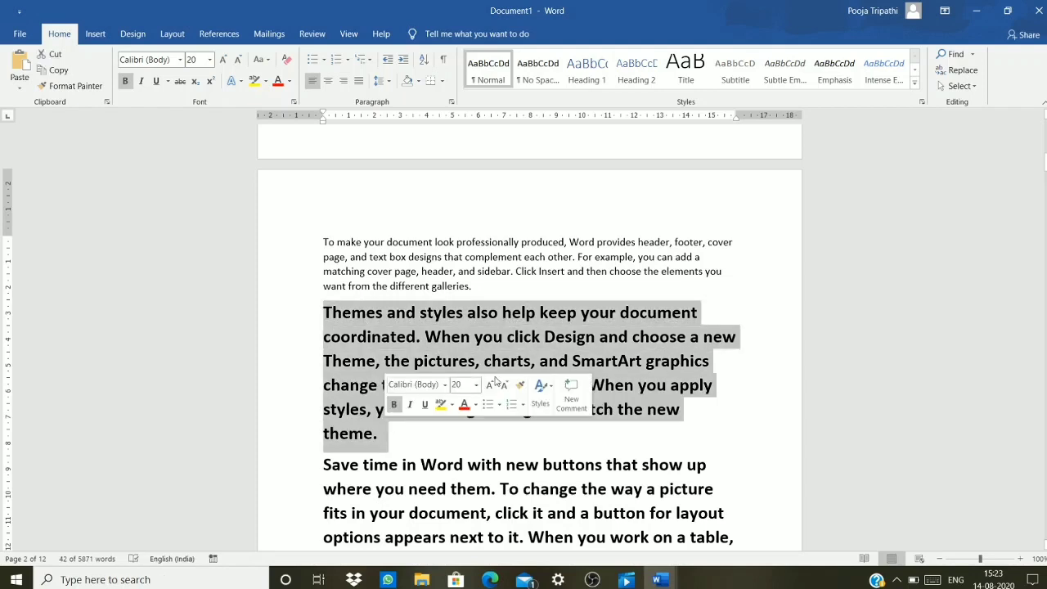
key("ctrl+t")
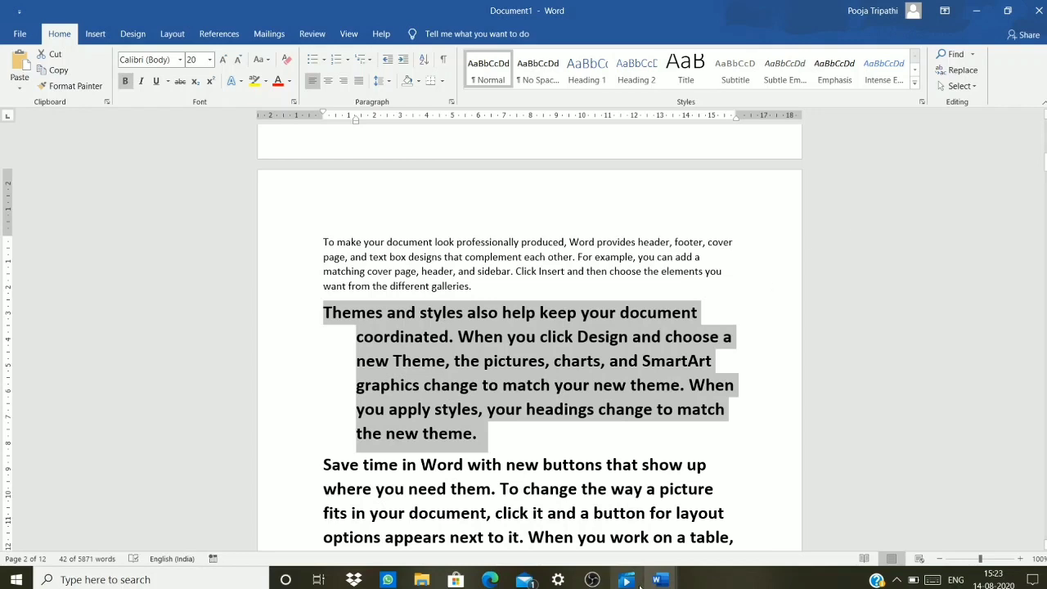
left_click(426, 484)
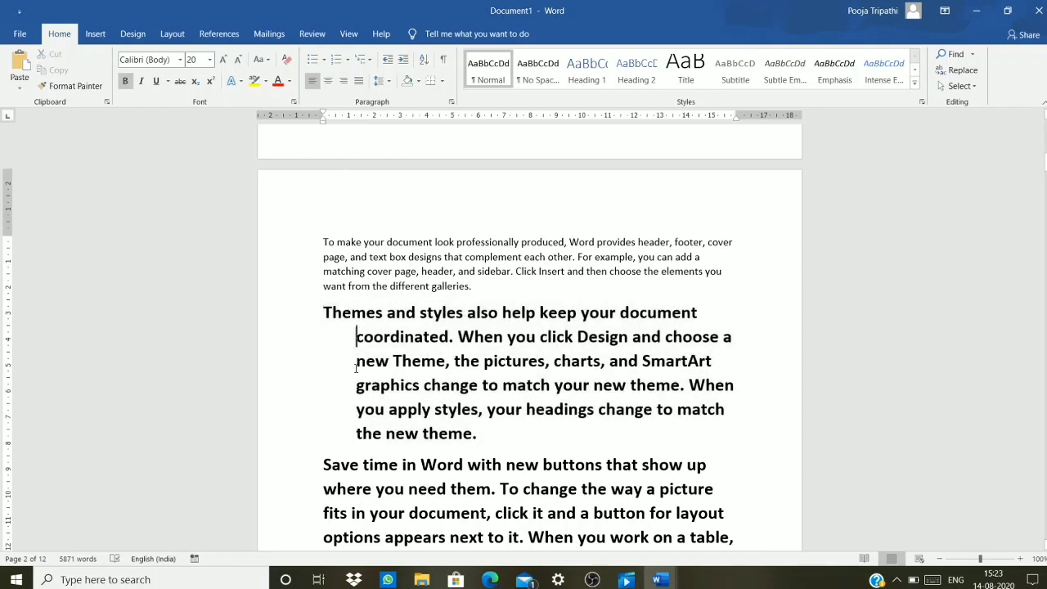
left_click_drag(356, 336, 358, 441)
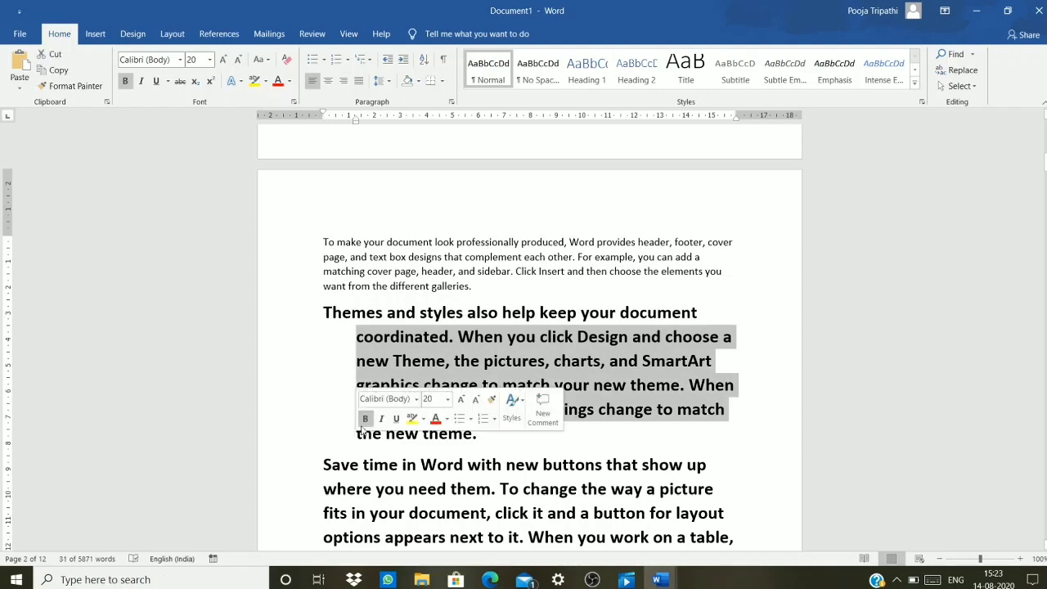
left_click(314, 347)
Step: Apply a hanging indent to the non-bold paragraphs starting "Themes and styles" and "Save time in Word" near the end of page 2
key("ctrl+z")
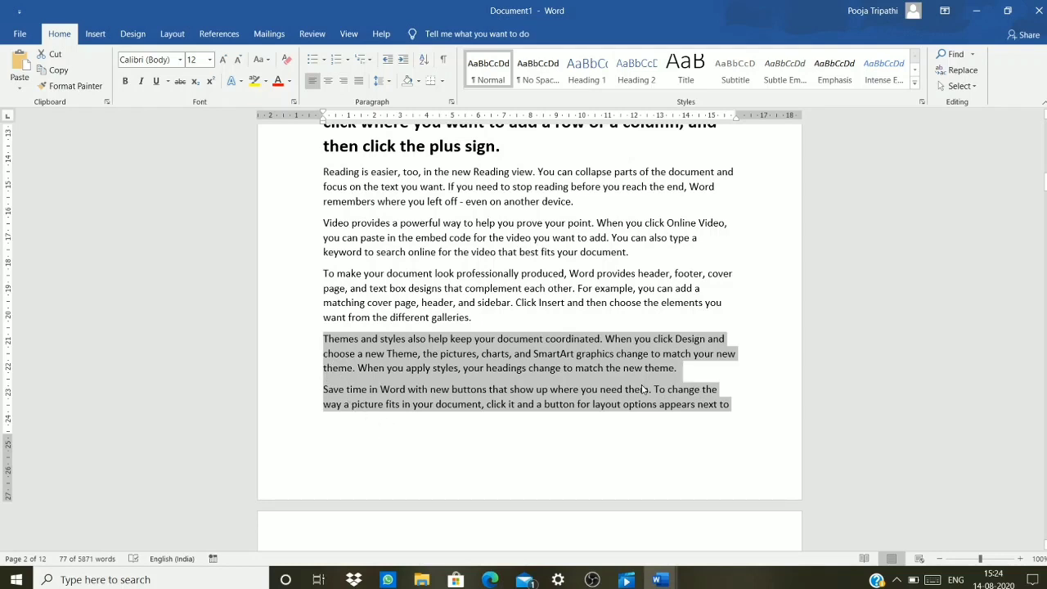
key("ctrl+t")
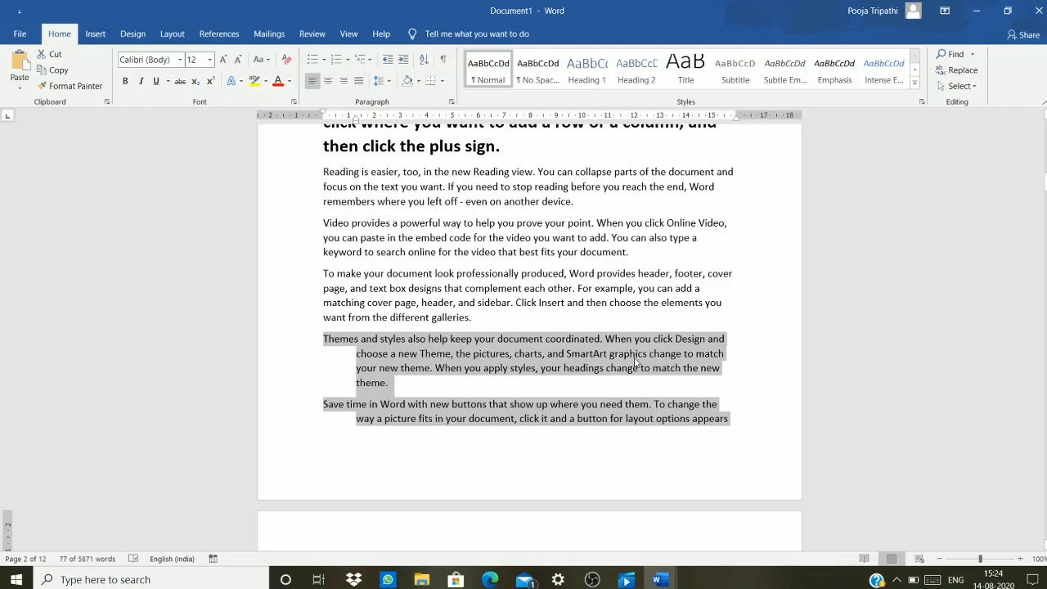
left_click(561, 469)
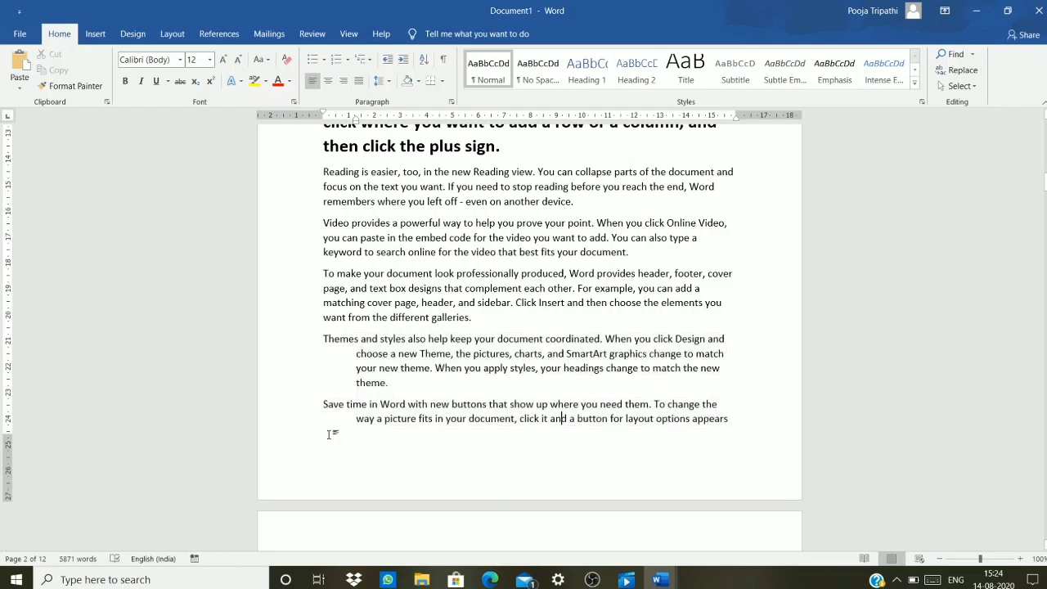
left_click(358, 353)
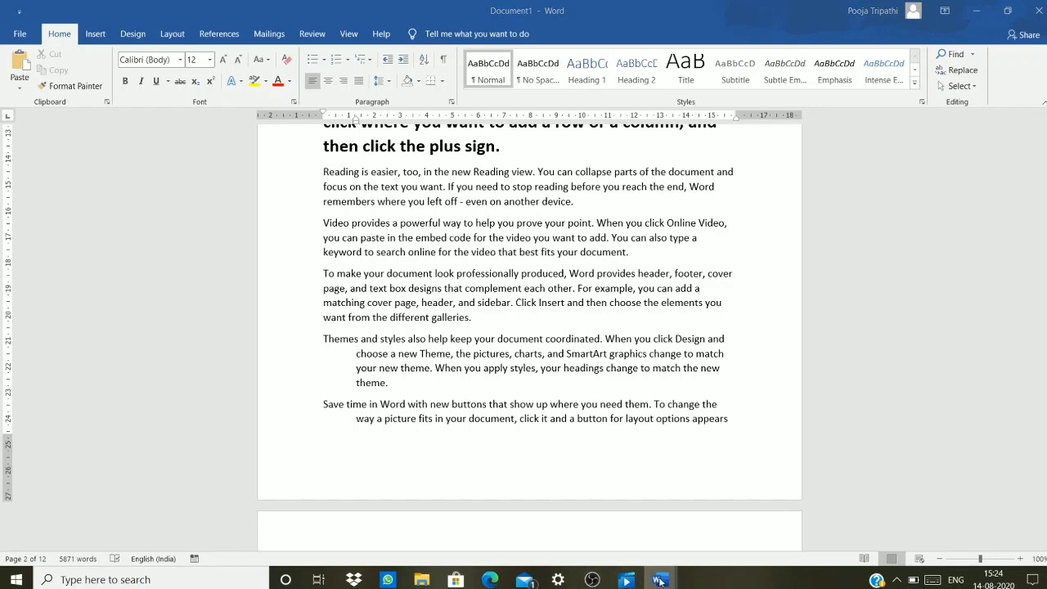
Step: Return to shortcut demo2 and underline the entry "Underline text" in the Ctrl+U row
mouse_move(658, 581)
left_click(577, 454)
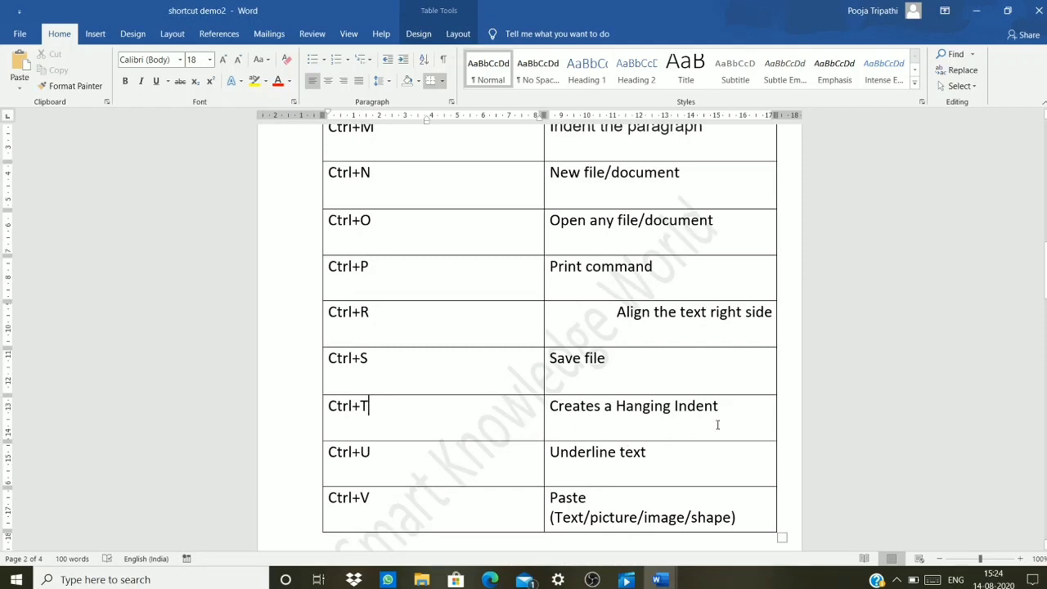
left_click(404, 460)
left_click(546, 452)
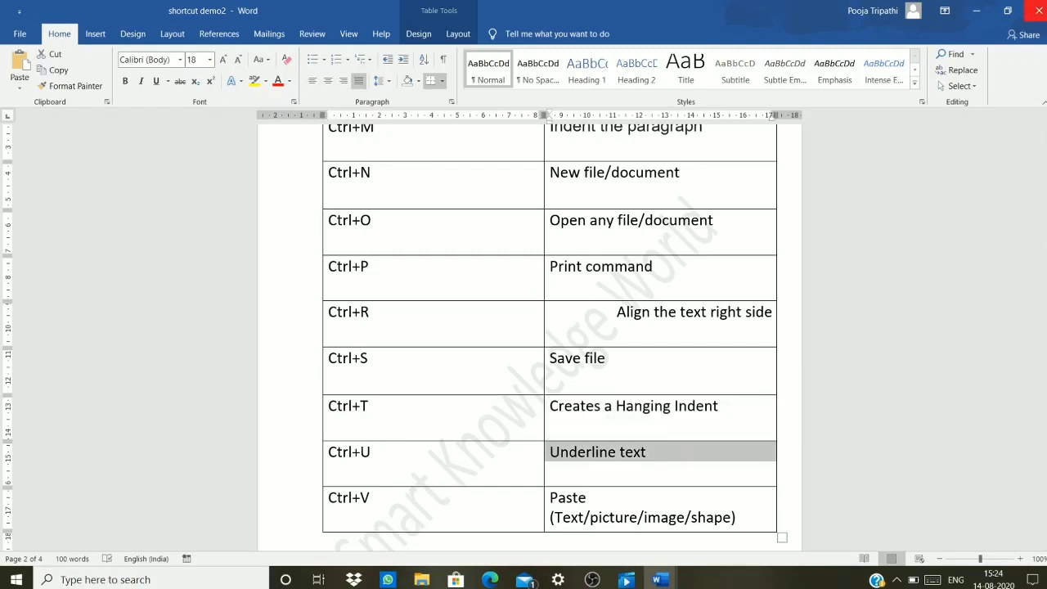
key("ctrl+u")
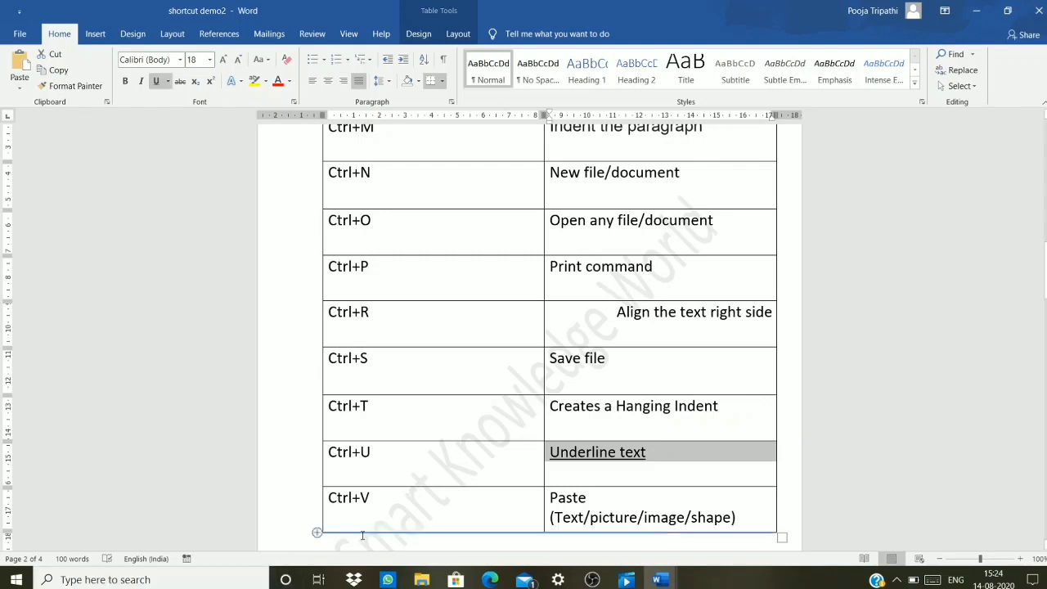
left_click(590, 517)
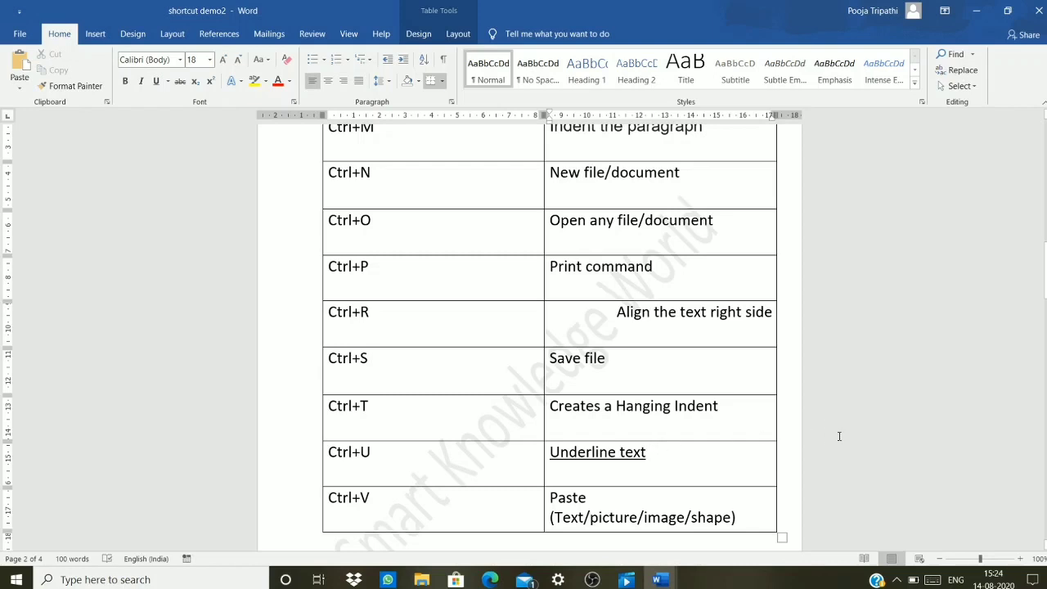
Step: Save shortcut demo2 and place the cursor after "Ctrl+V" in the table
key("ctrl+s")
scroll(884, 379, "down", 4)
left_click(364, 296)
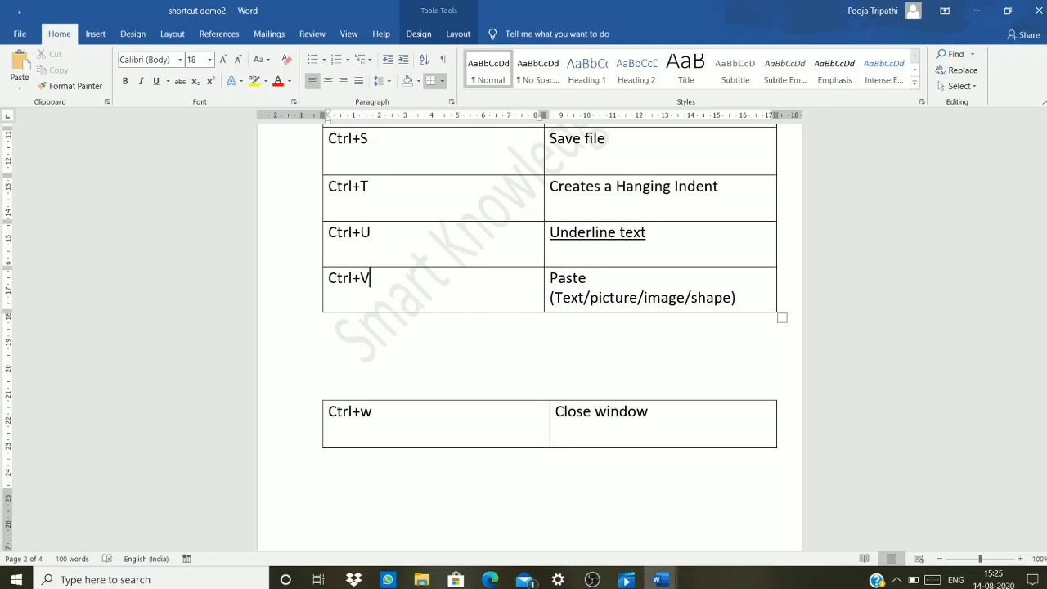
Step: Switch to Document1 and colour its last two paragraphs, "To make your document look" and "Themes and styles", red
mouse_move(661, 579)
left_click(703, 543)
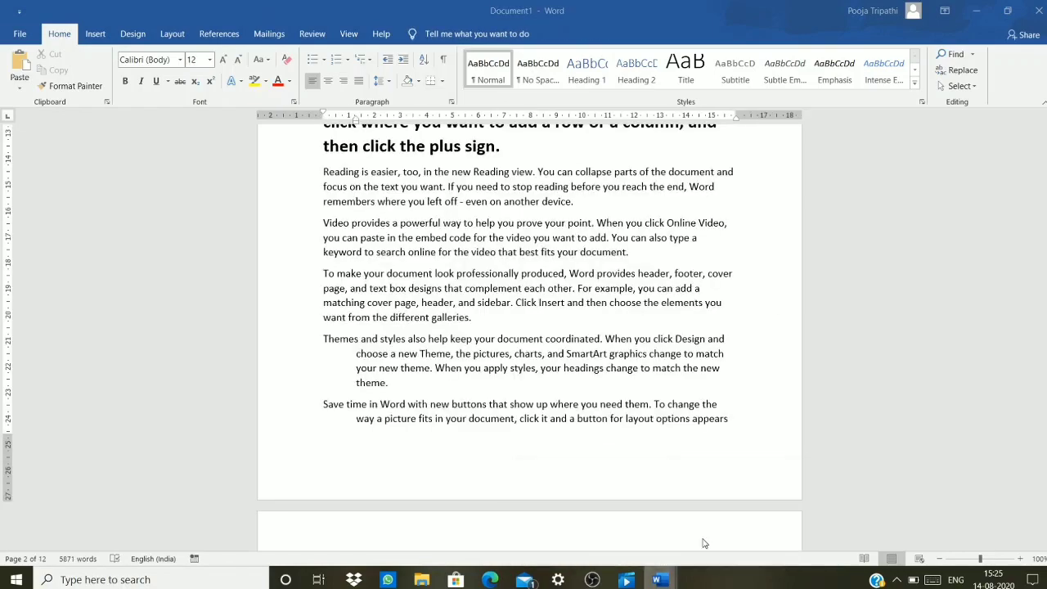
scroll(1037, 229, "down", 3)
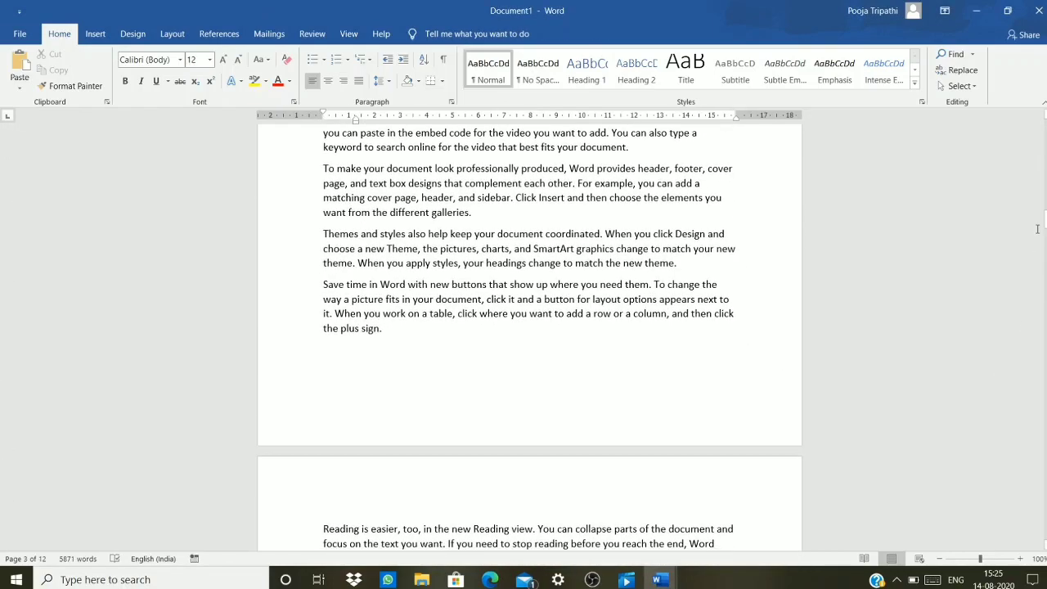
left_click_drag(1044, 223, 1041, 527)
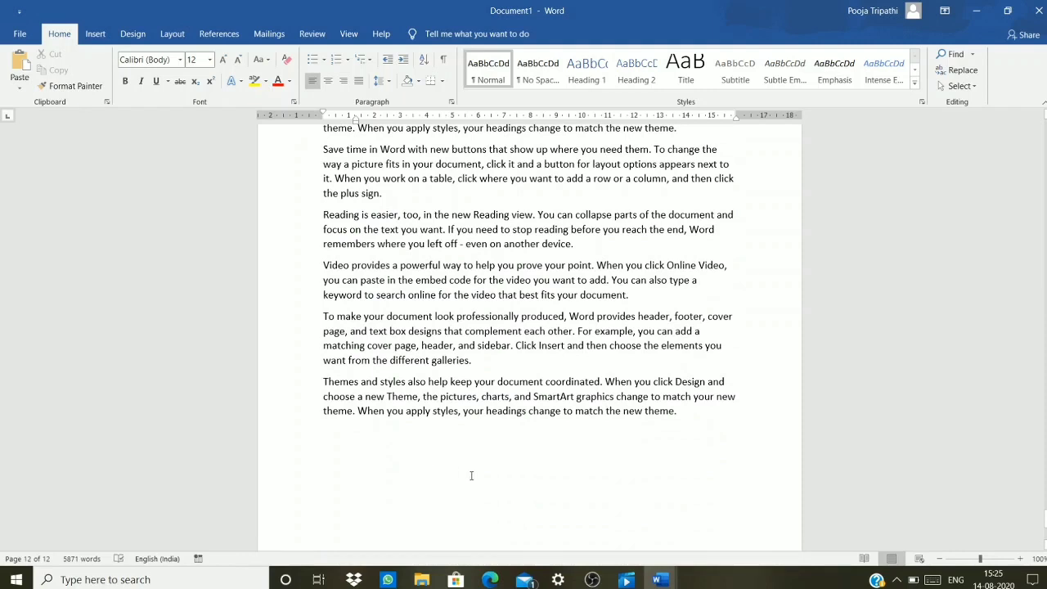
left_click(313, 360)
left_click(313, 294)
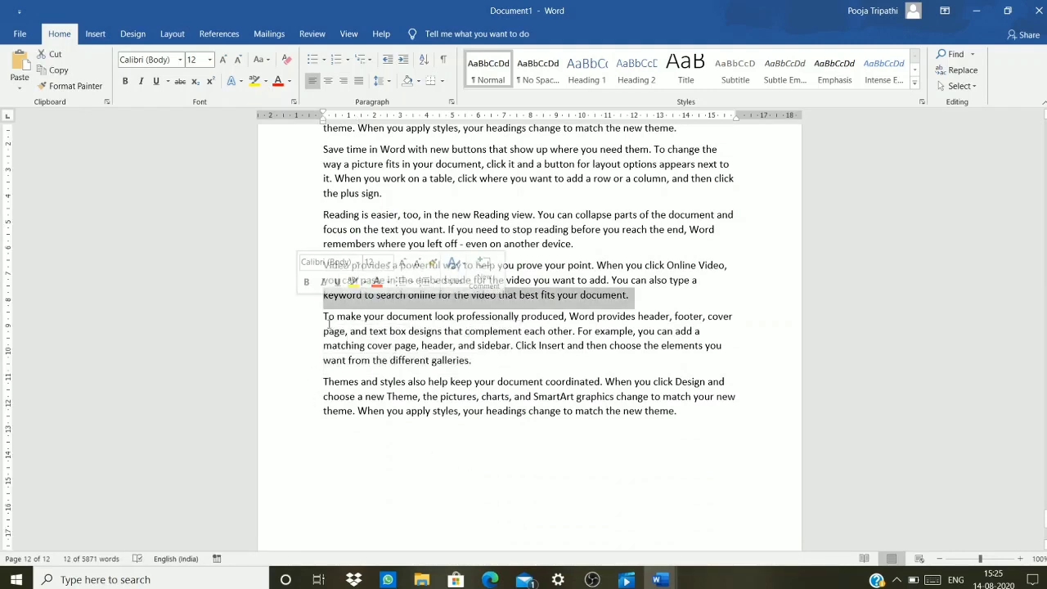
left_click(313, 317)
left_click_drag(384, 332, 665, 428)
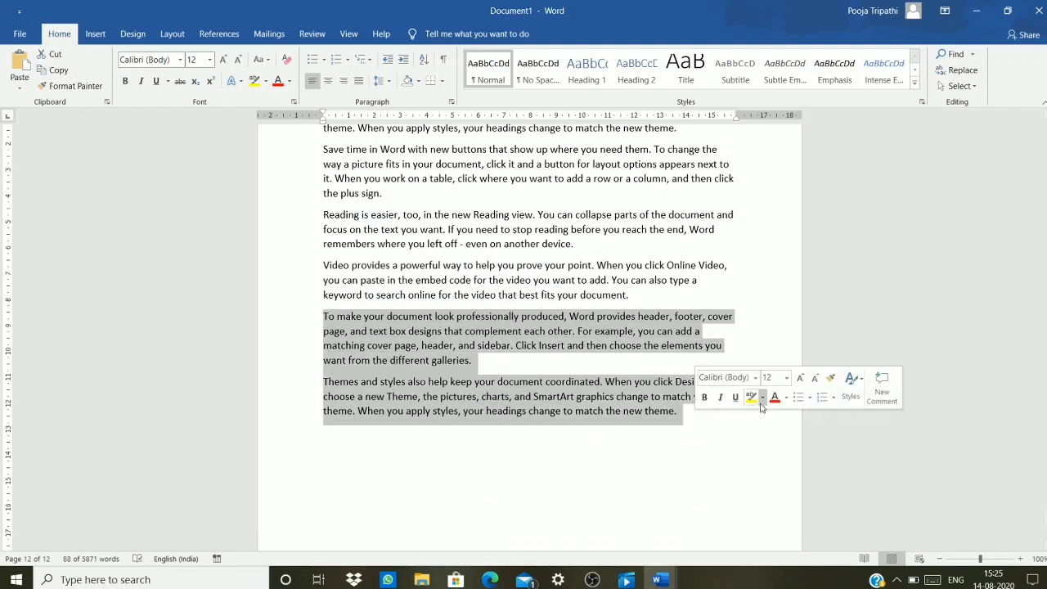
left_click(775, 398)
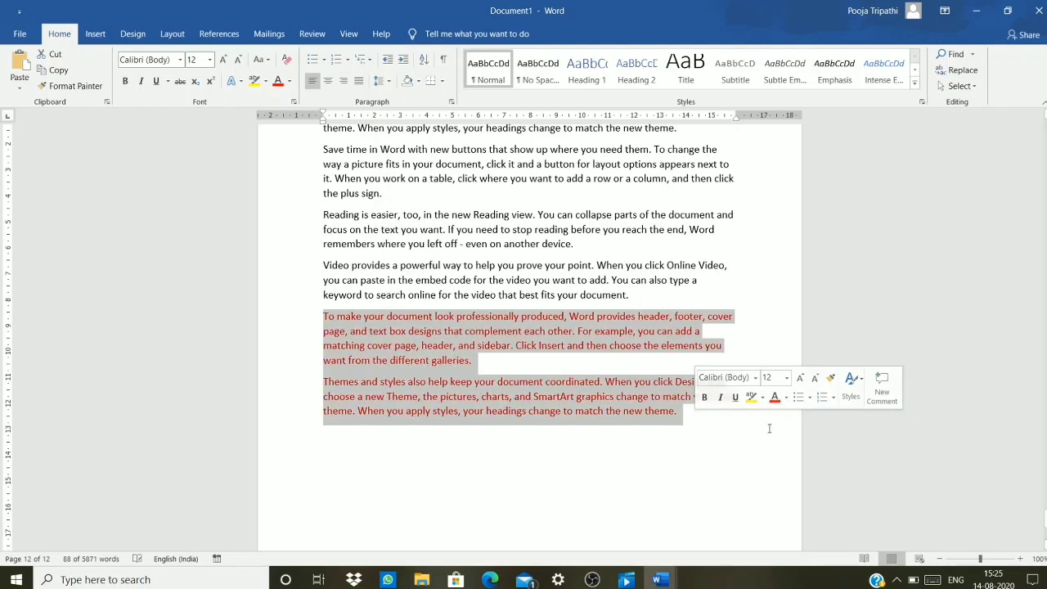
Step: Copy the two red paragraphs at the end of page 12
left_click(772, 428)
left_click_drag(325, 319, 737, 450)
key("ctrl+c")
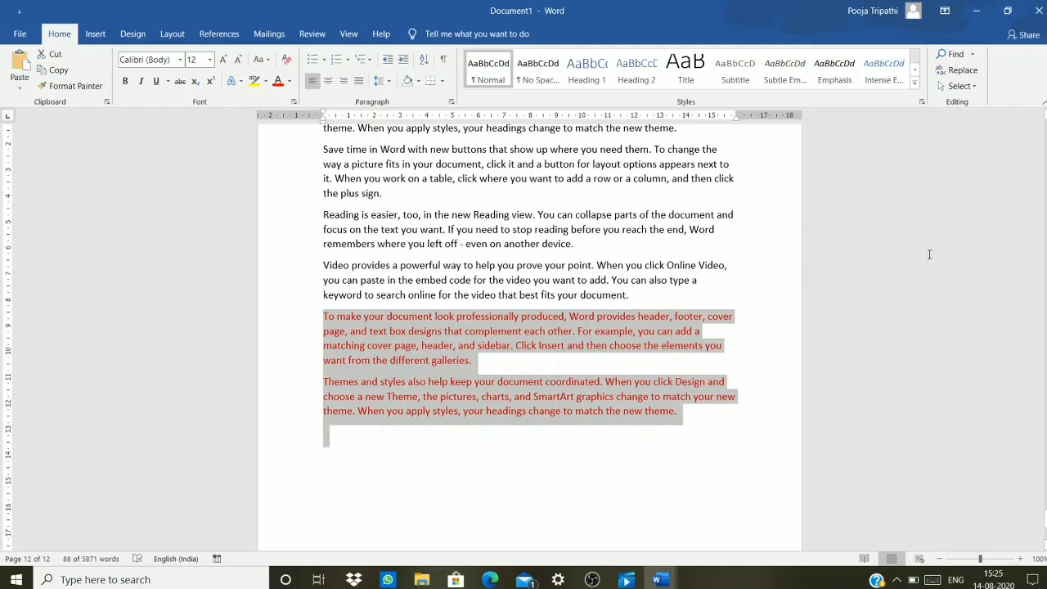
Step: Add blank lines below the red paragraphs, paste the copied text there twice, and review the pasted copies
left_click(678, 480)
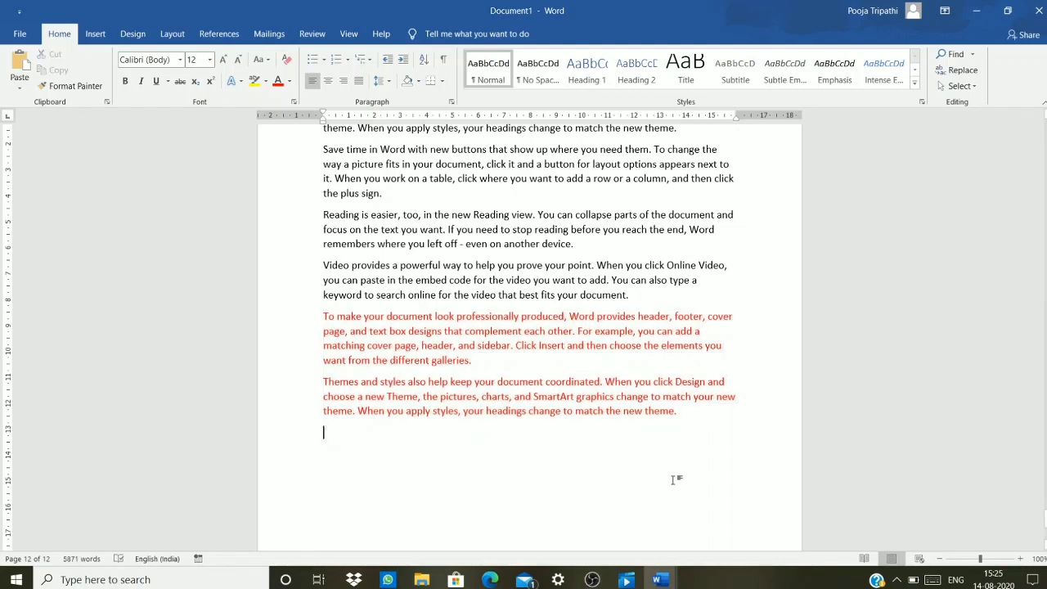
key("Return")
key("Return")
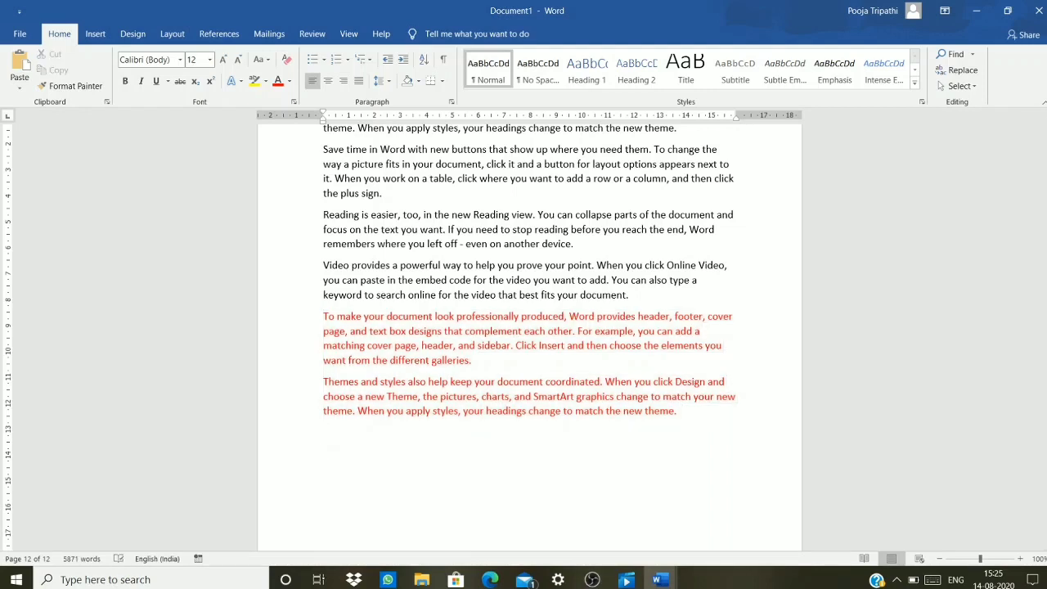
scroll(512, 351, "down", 5)
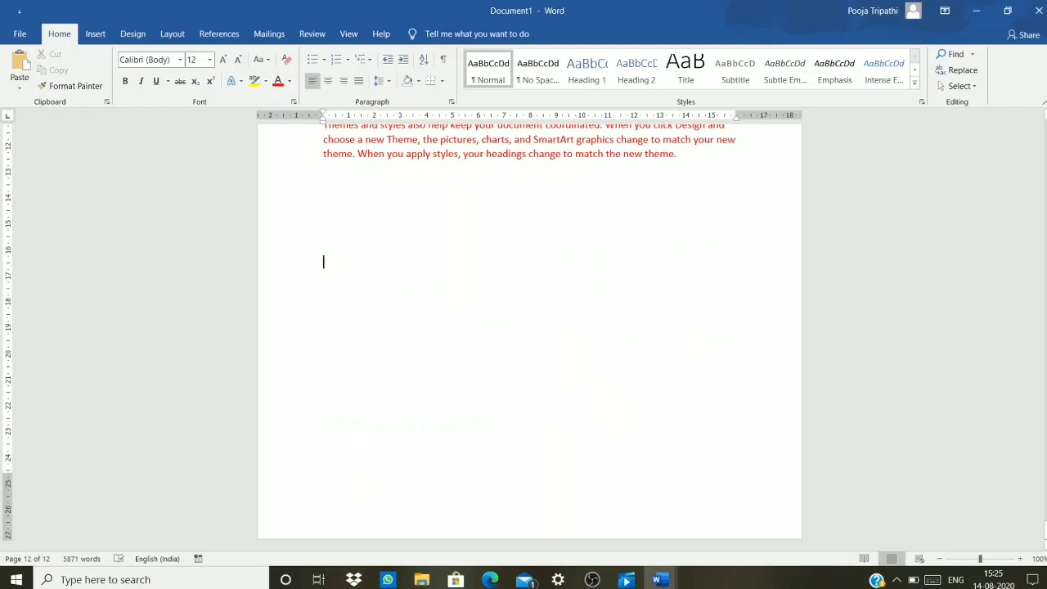
key("ctrl+v")
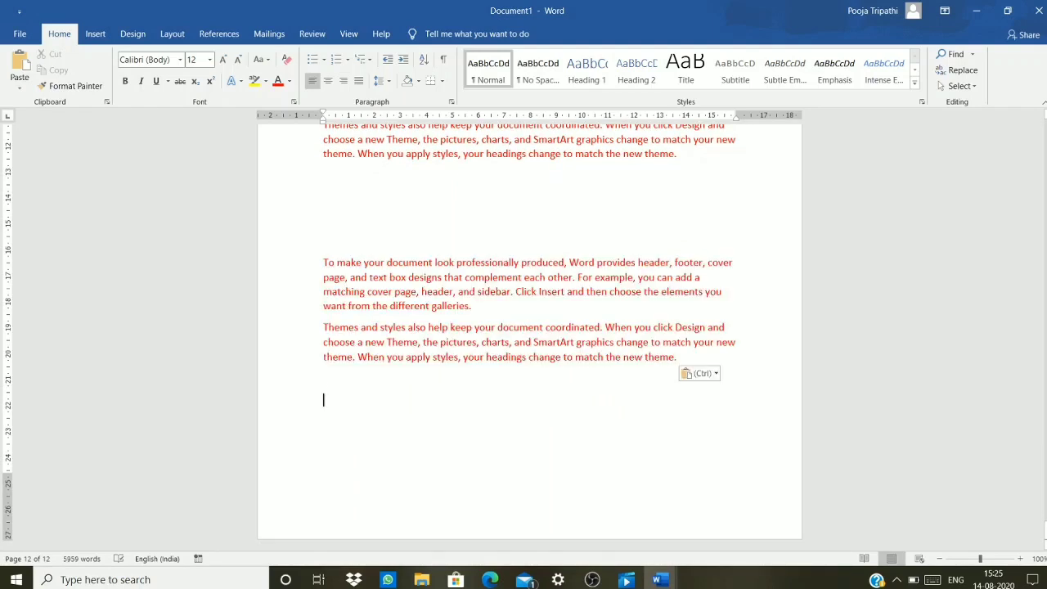
key("ctrl+v")
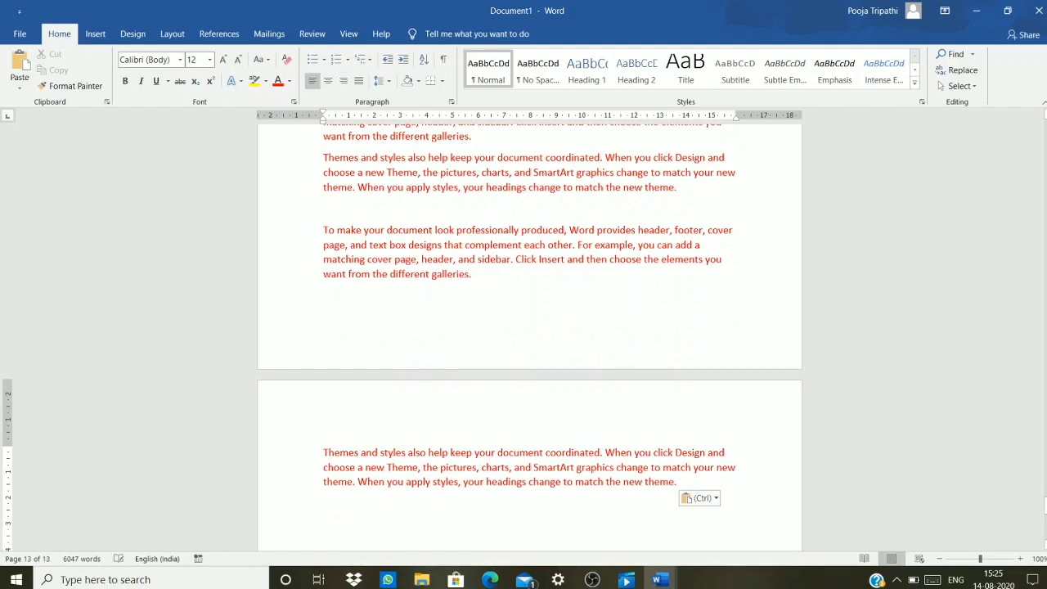
key("Return")
scroll(578, 359, "up", 5)
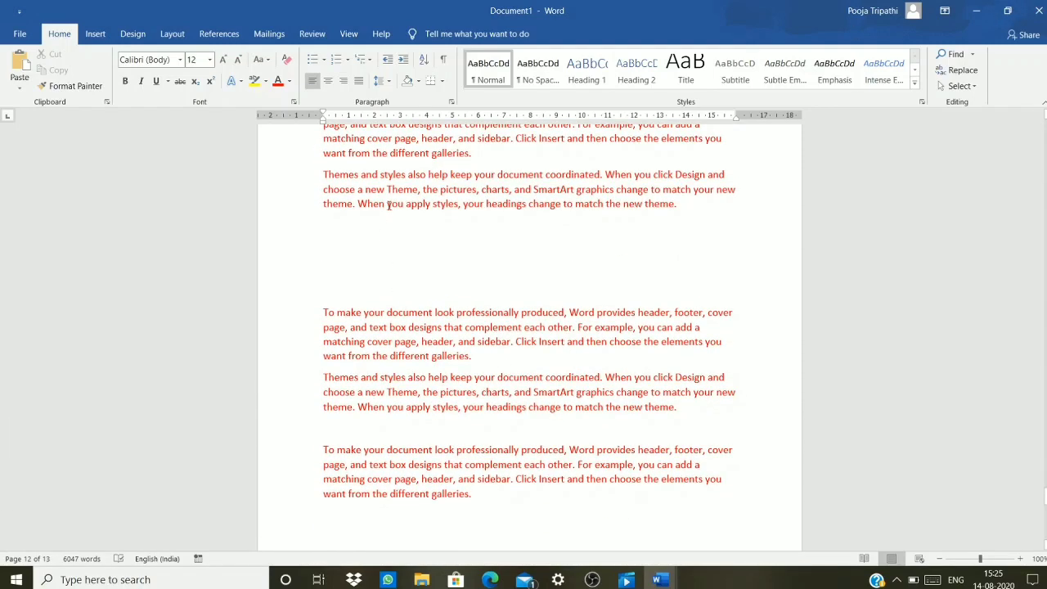
scroll(409, 183, "down", 3)
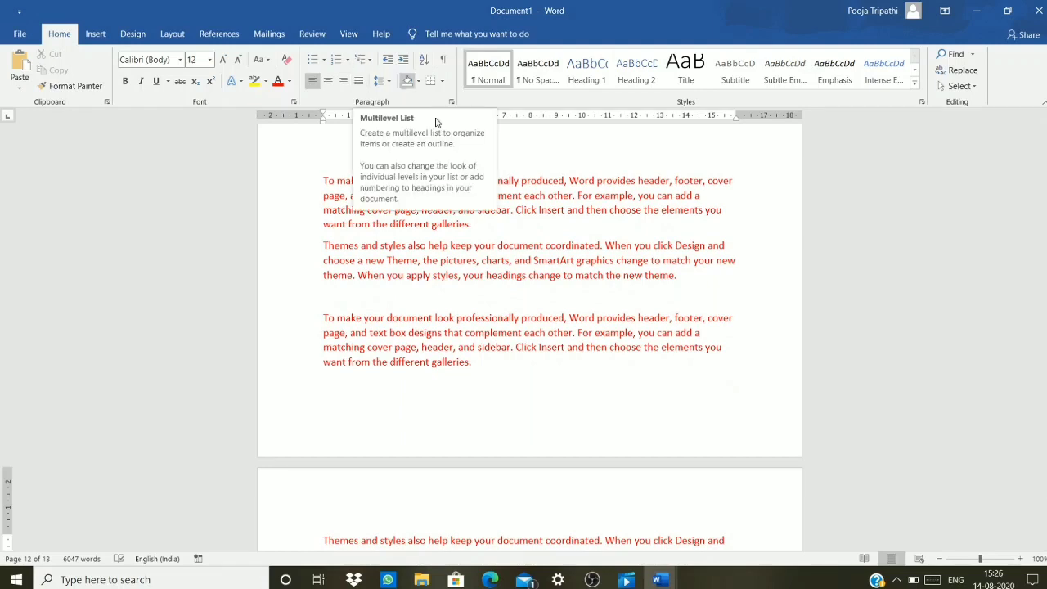
scroll(374, 300, "down", 8)
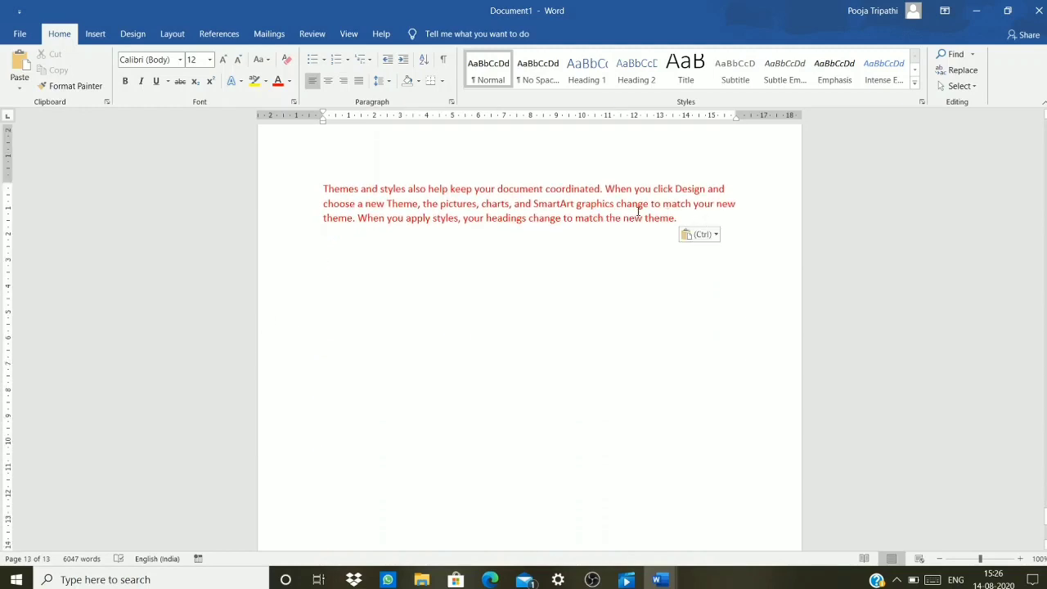
scroll(688, 290, "up", 5)
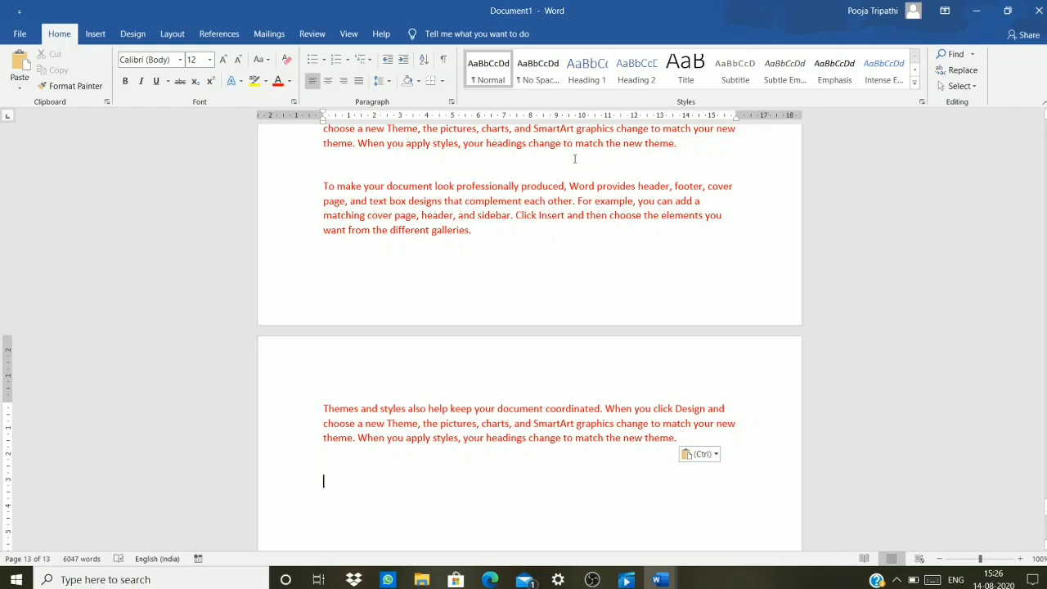
Step: Draw an oval about 6.4 cm high and 7.2 cm wide below the last red paragraph on page 13
left_click(96, 34)
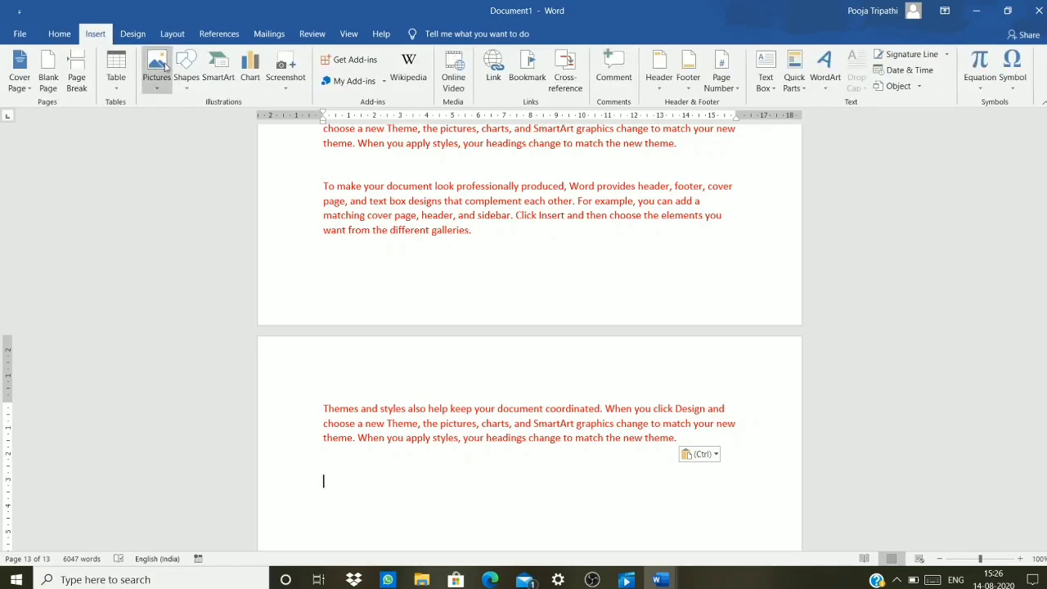
left_click(191, 92)
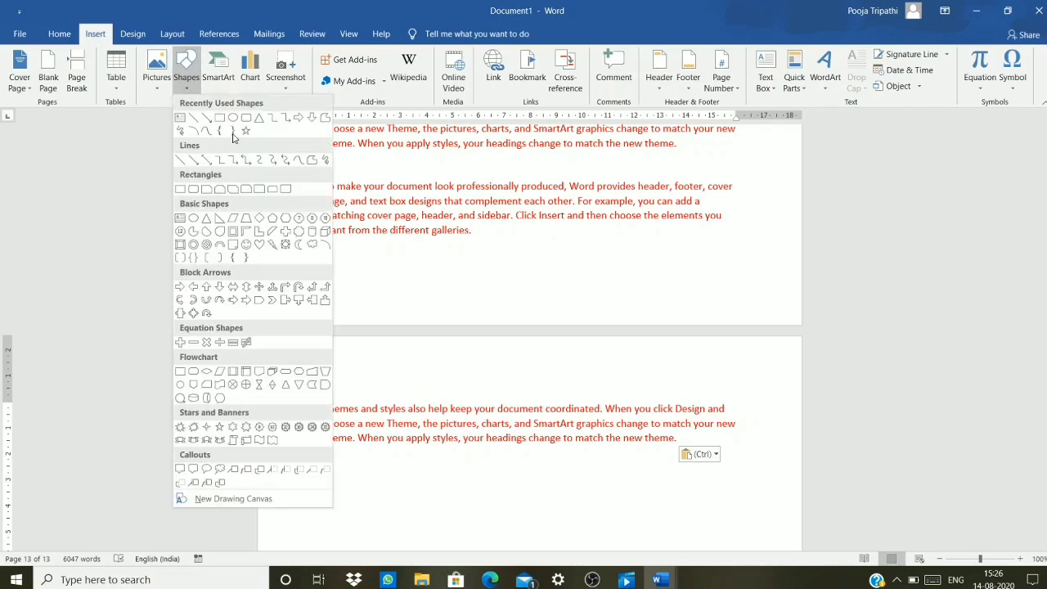
left_click(234, 120)
scroll(353, 326, "down", 5)
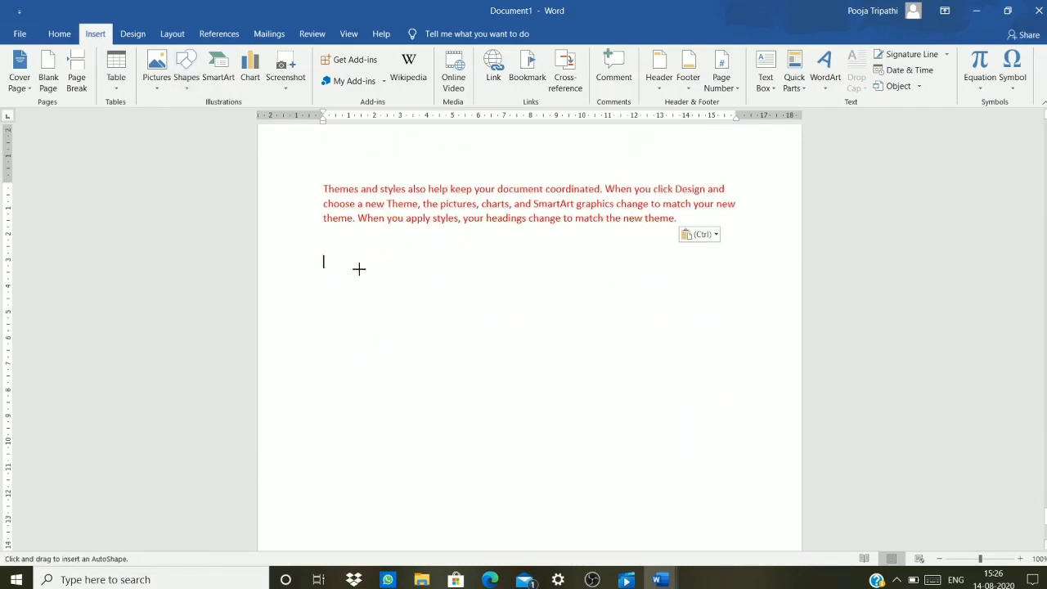
left_click_drag(356, 266, 543, 432)
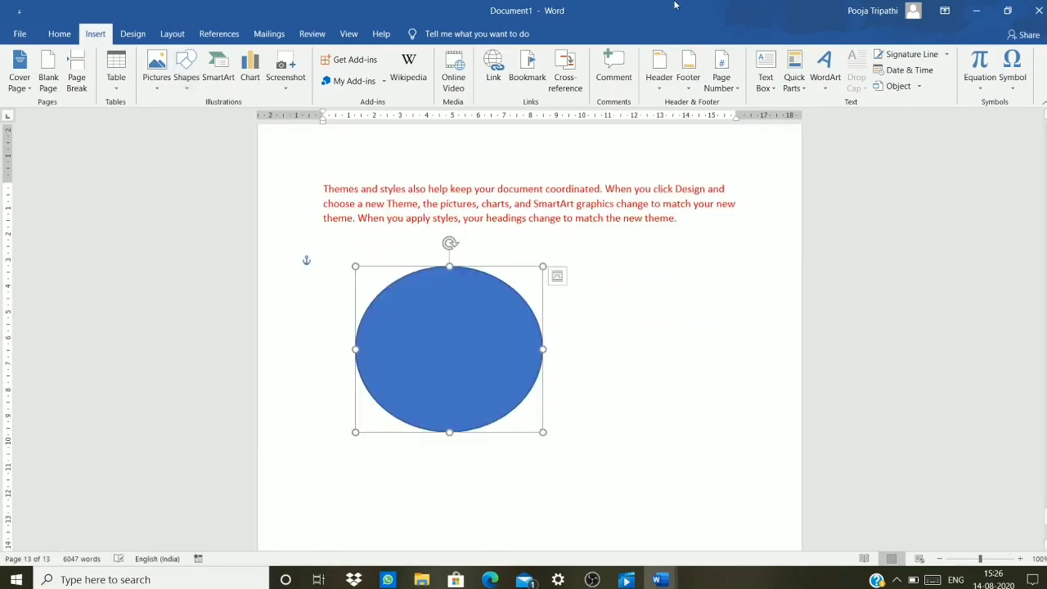
left_click(608, 326)
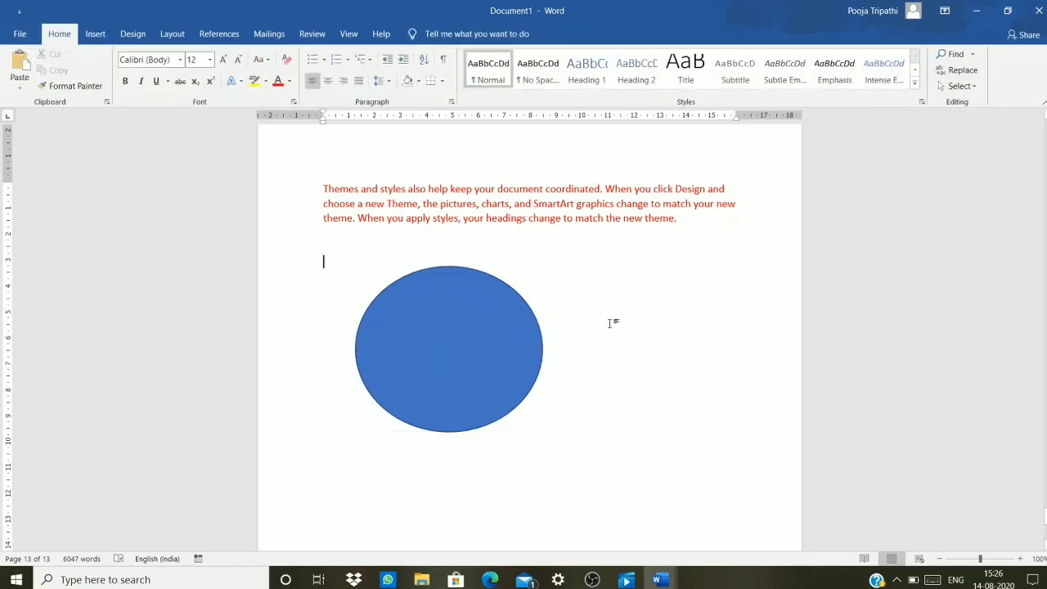
Step: Copy the blue oval and insert three page breaks at the empty paragraph it is anchored to
left_click(465, 333)
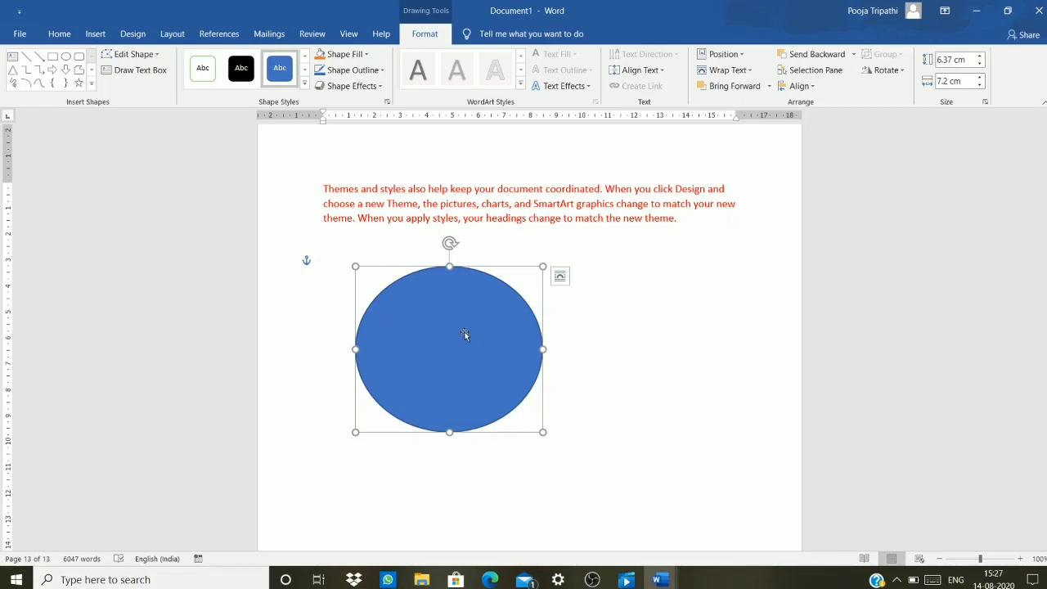
scroll(465, 334, "down", 5)
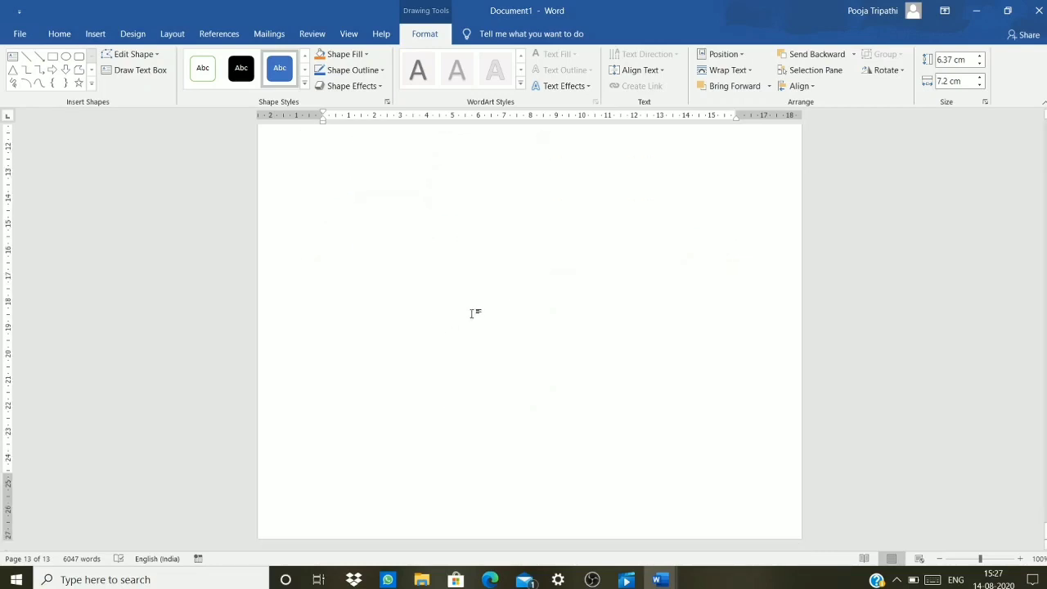
left_click(467, 366)
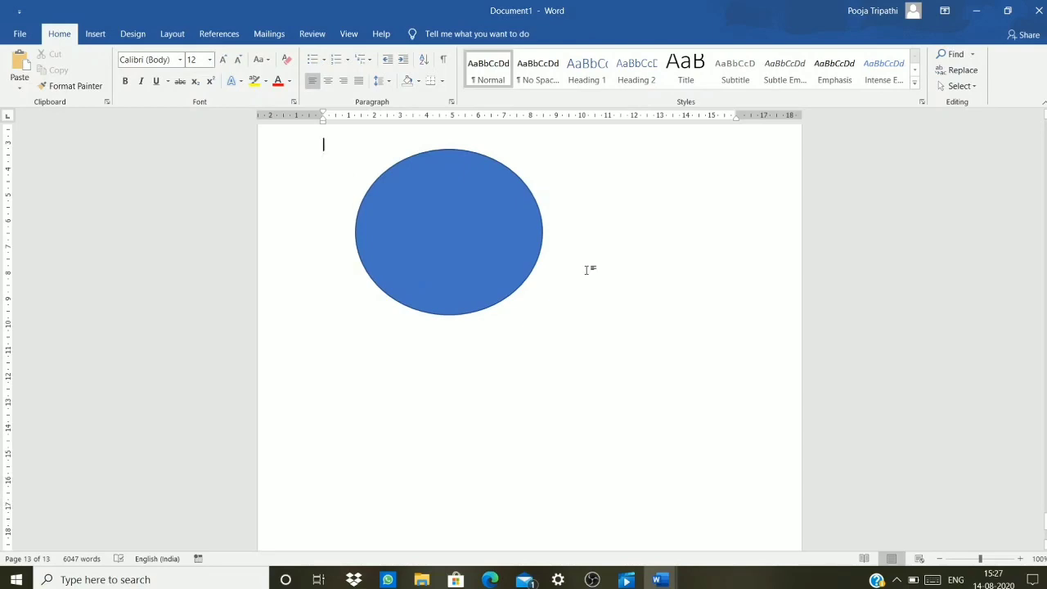
key("ctrl+Return")
key("ctrl+Return")
key("ctrl+Return")
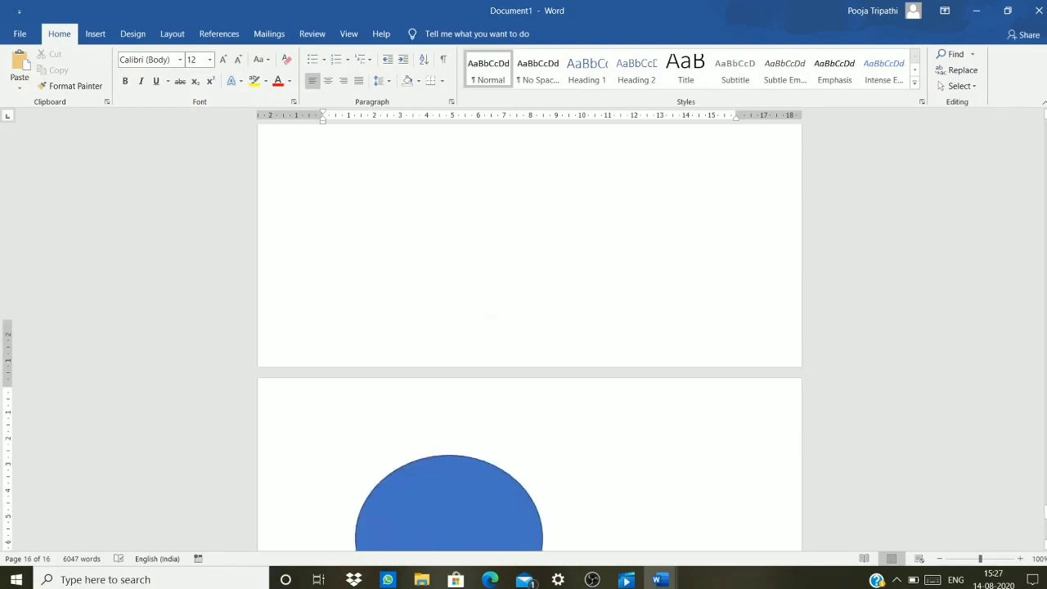
Step: Paste the oval twice on blank page 15 and move the second copy to the right of the first
scroll(391, 517, "up", 8)
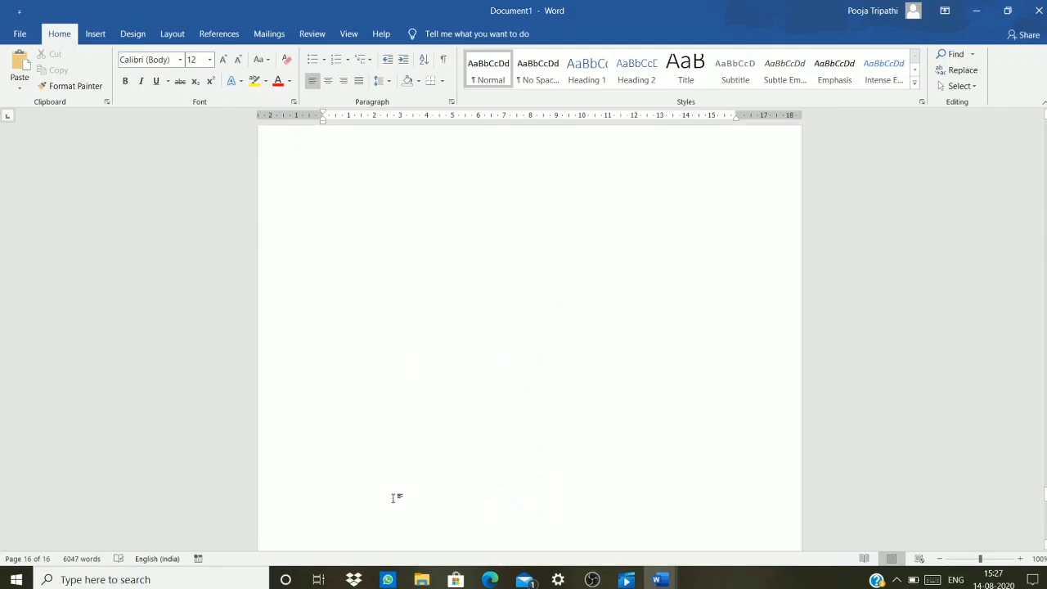
scroll(393, 497, "up", 3)
left_click(384, 399)
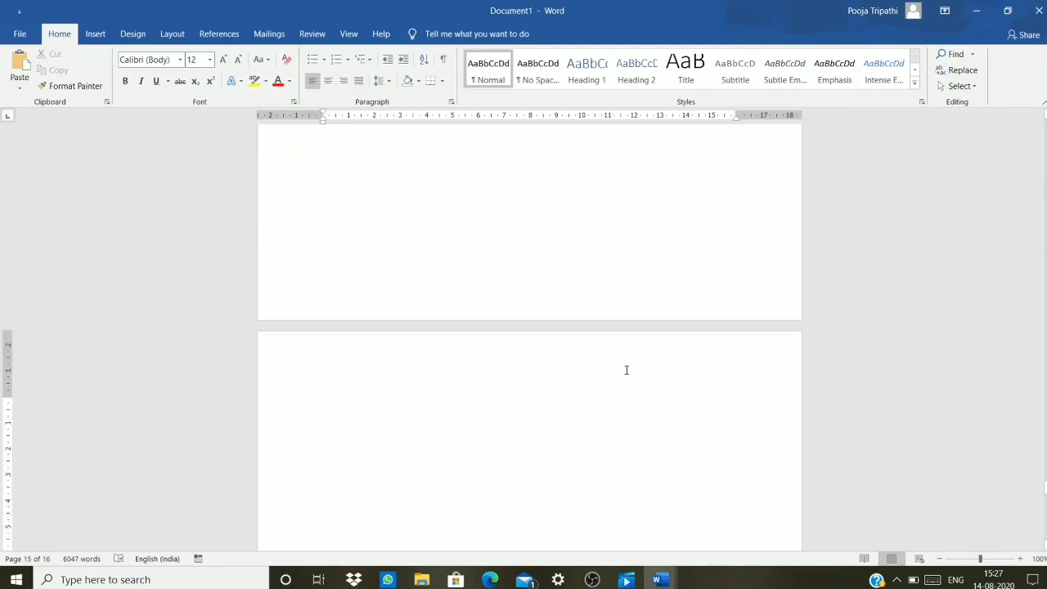
key("ctrl+v")
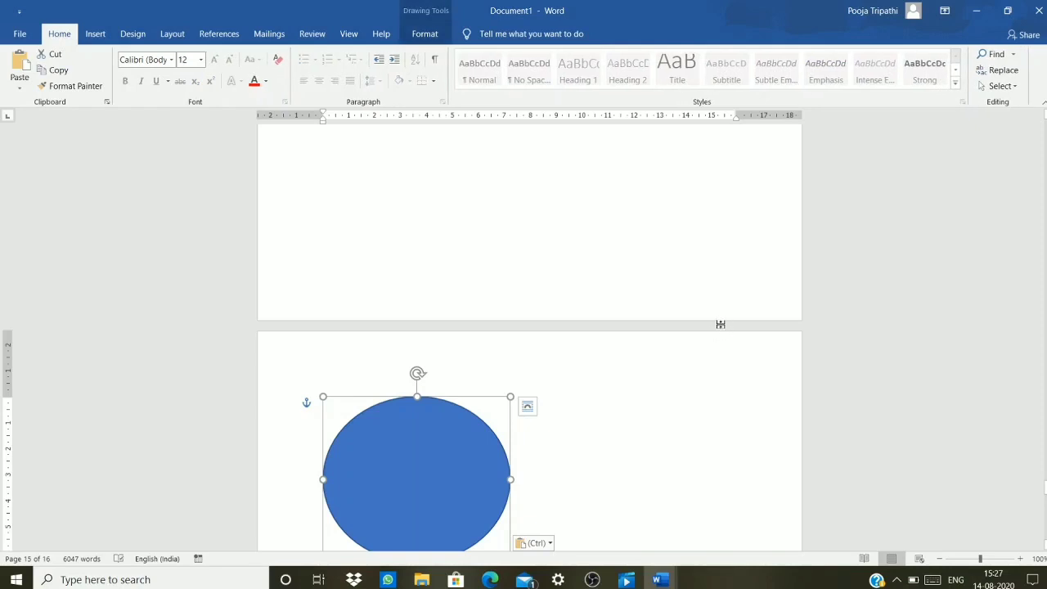
key("ctrl+v")
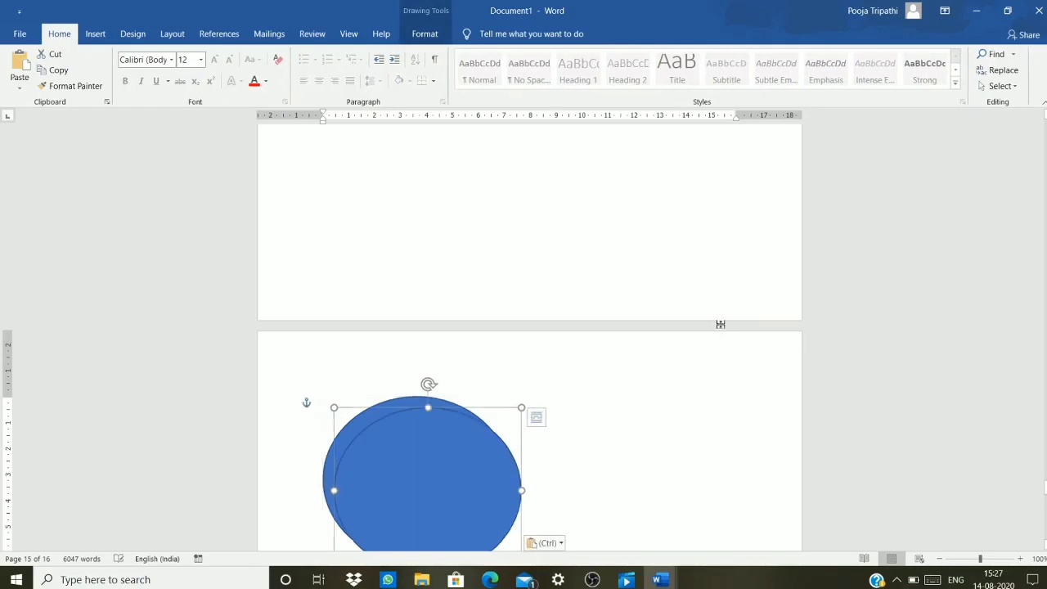
left_click_drag(465, 487, 673, 484)
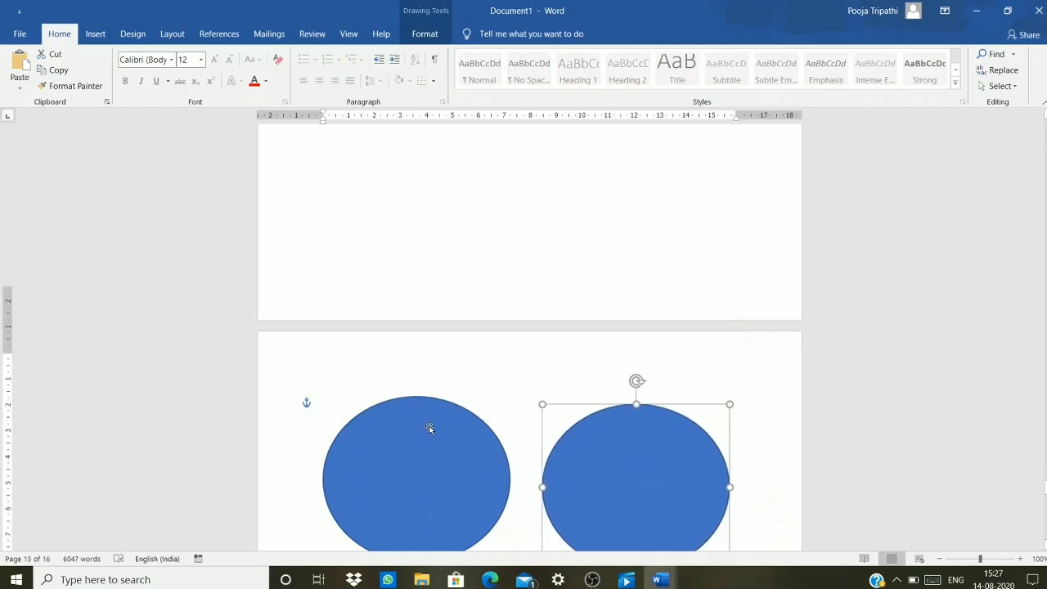
Step: Paste nine more overlapping copies of the oval on page 15
scroll(430, 426, "down", 5)
left_click(583, 436)
scroll(583, 434, "down", 15)
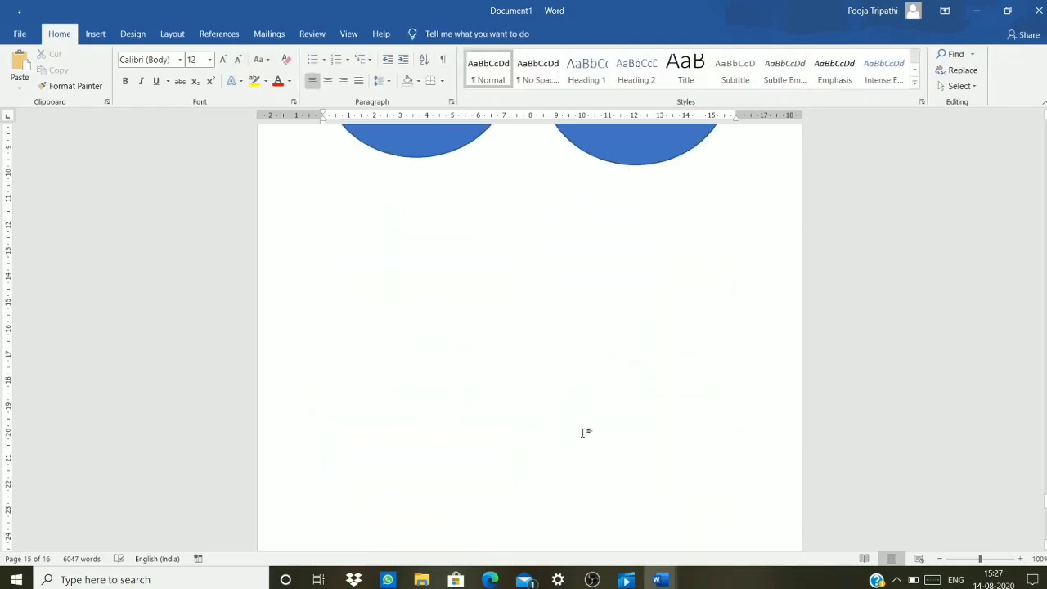
scroll(270, 482, "up", 10)
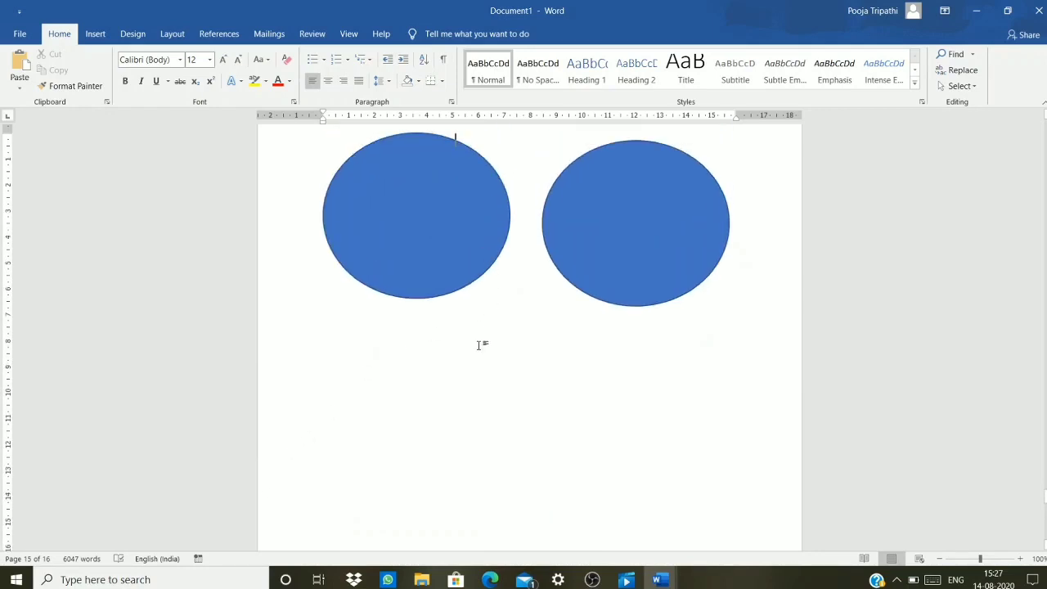
key("ctrl+v")
key("ctrl+v")
key("ctrl+v")
key("ctrl+v")
key("ctrl+v")
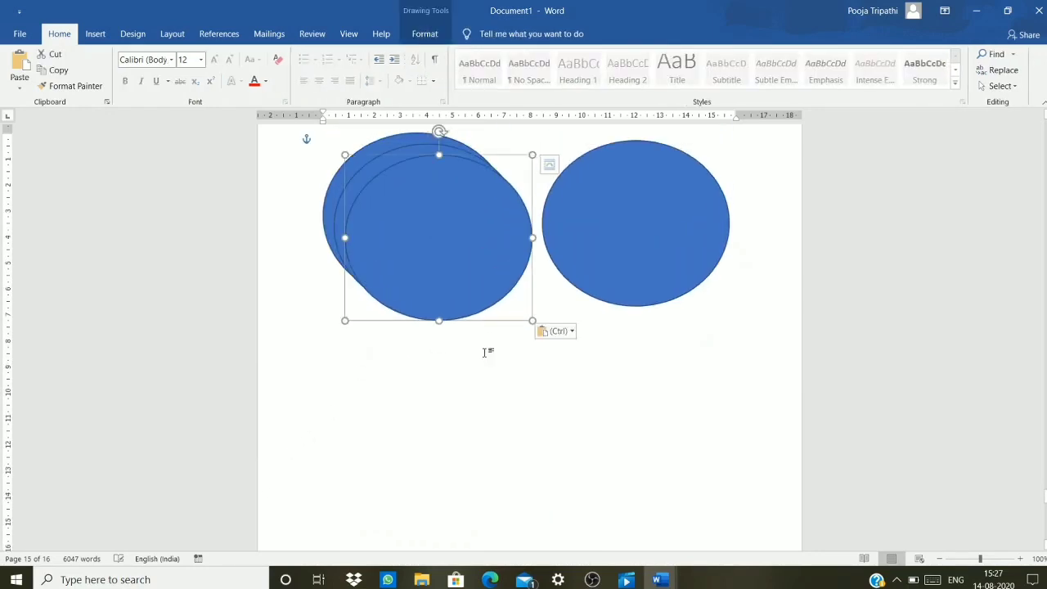
key("ctrl+v")
key("ctrl+v")
key("ctrl+v")
key("ctrl+v")
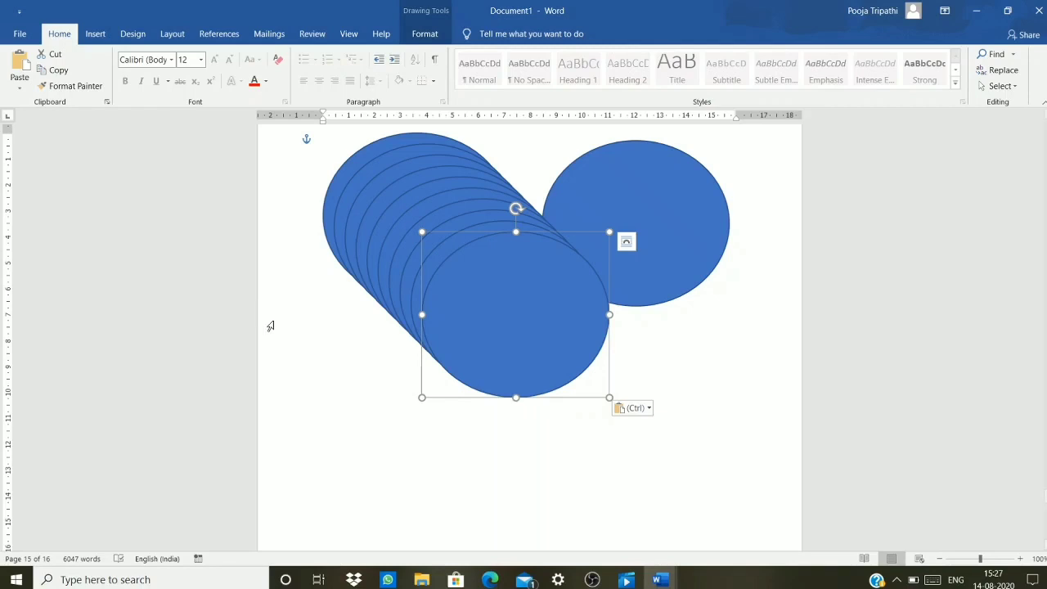
Step: Switch to the shortcut demo2 document and review its Ctrl+w and Ctrl+X entries, restoring the window down and maximizing it again in between
left_click(661, 583)
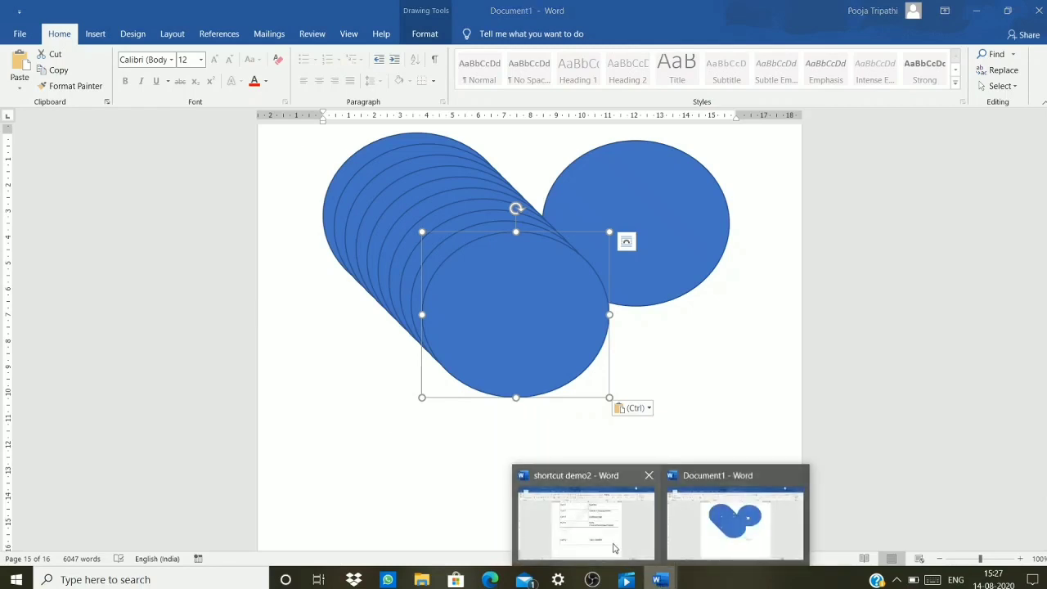
left_click(615, 547)
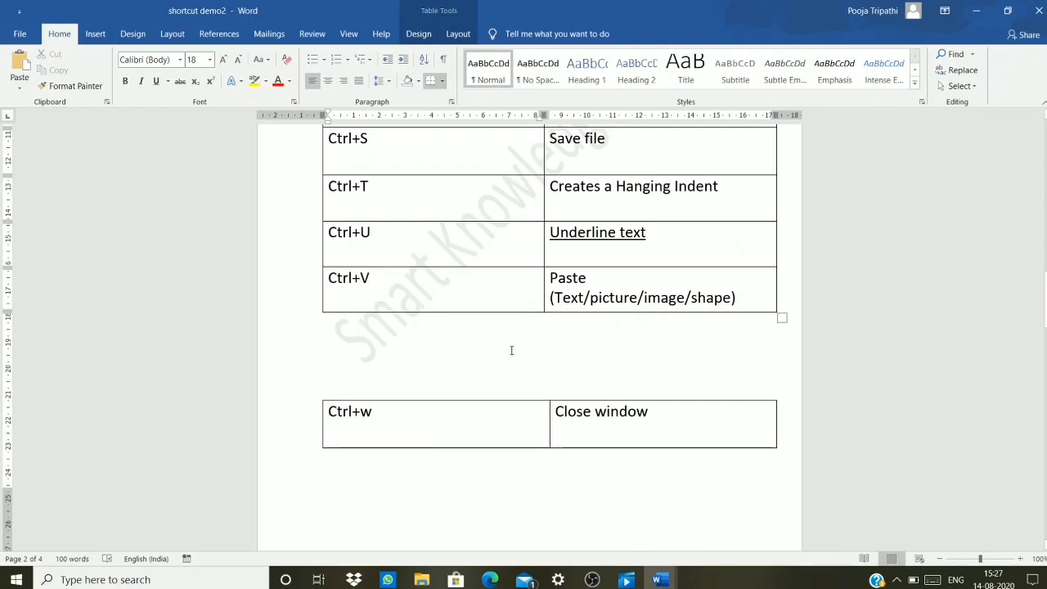
left_click(382, 423)
scroll(384, 428, "down", 4)
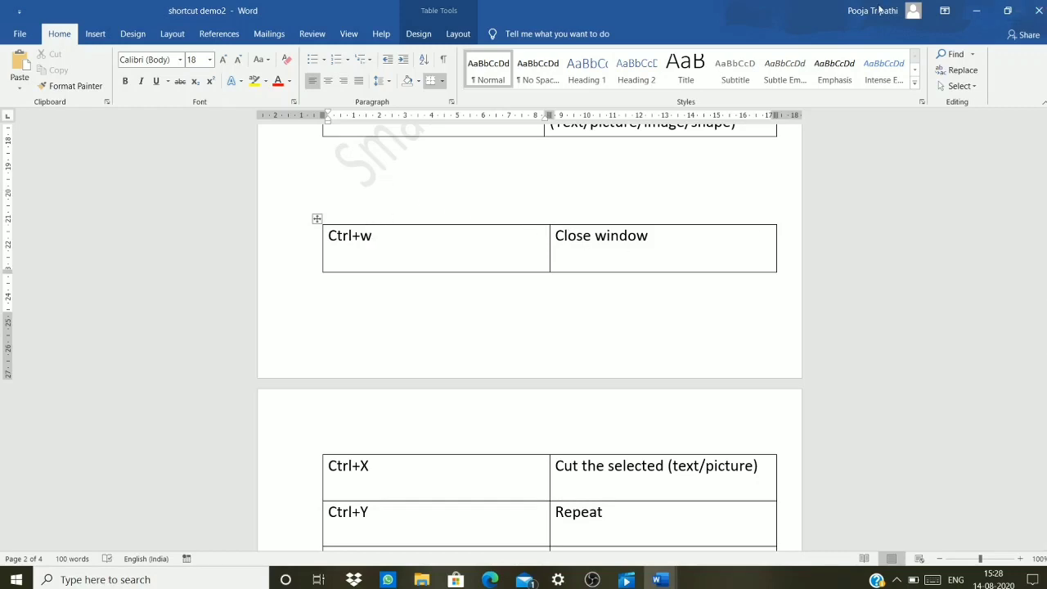
left_click(1011, 12)
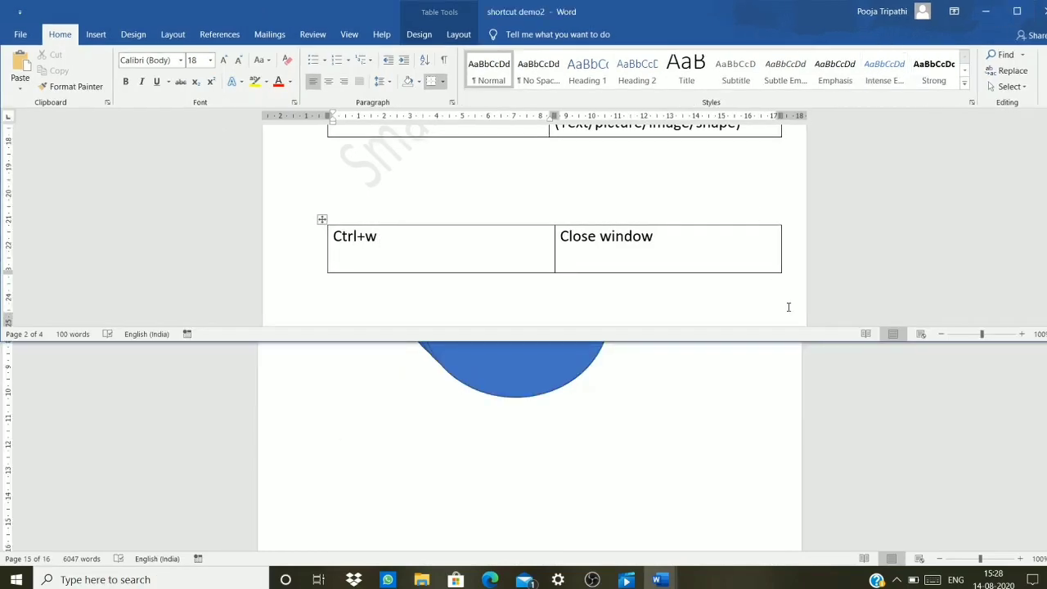
left_click(1017, 13)
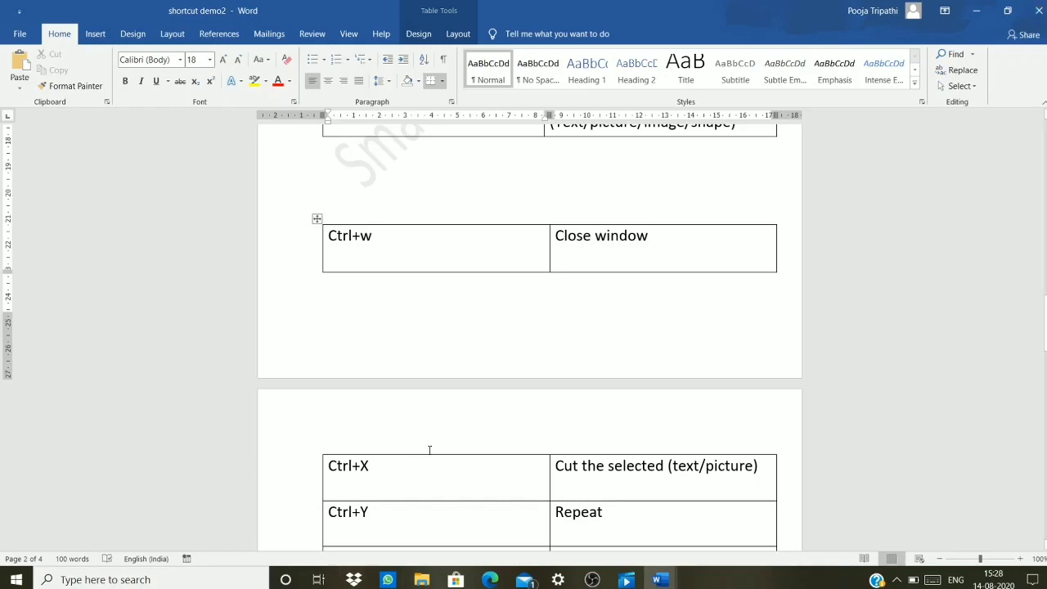
left_click(419, 478)
scroll(390, 436, "down", 3)
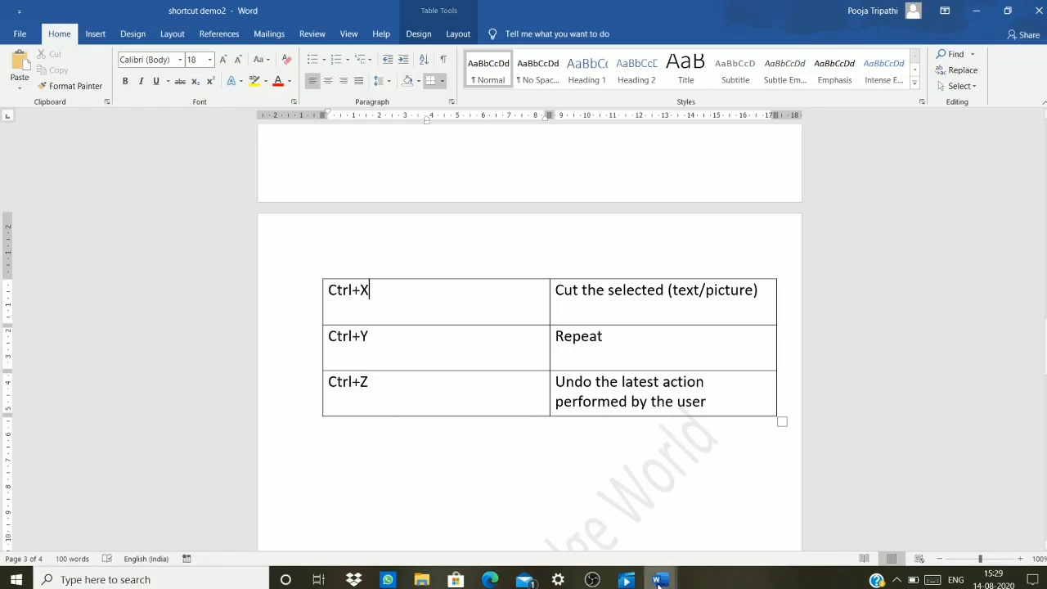
Step: Switch to Document1 and cut the first line of the "Themes and styles" paragraph on page 13
mouse_move(667, 574)
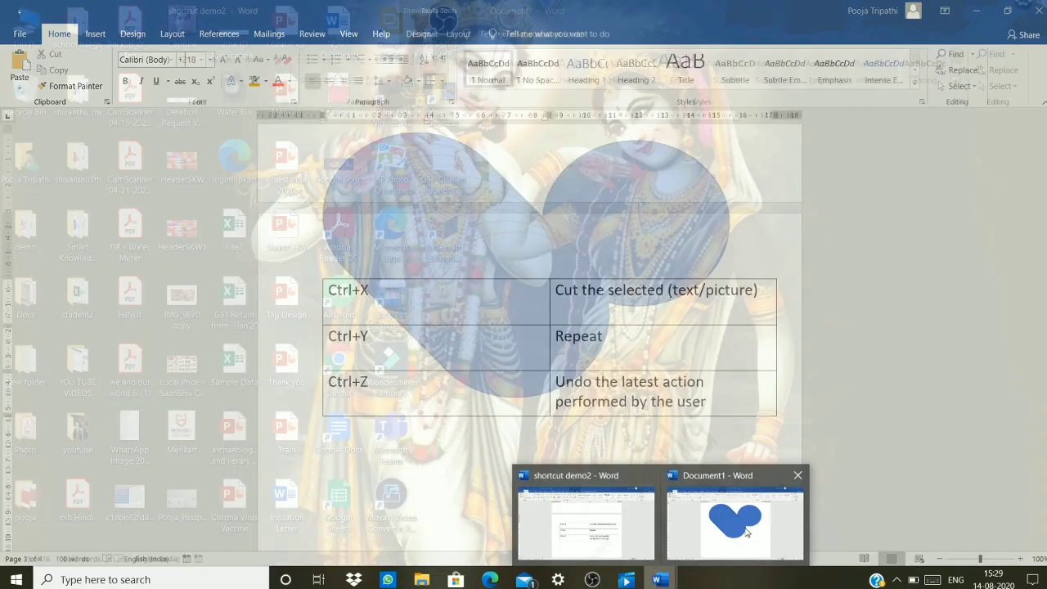
left_click(746, 533)
key("ctrl+v")
scroll(666, 463, "up", 10)
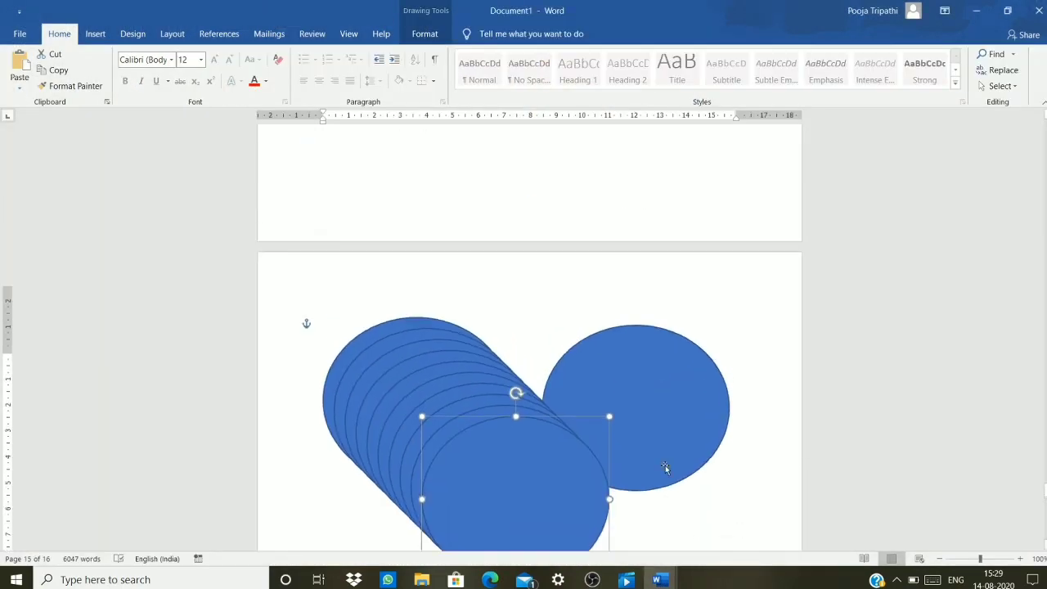
scroll(666, 463, "up", 10)
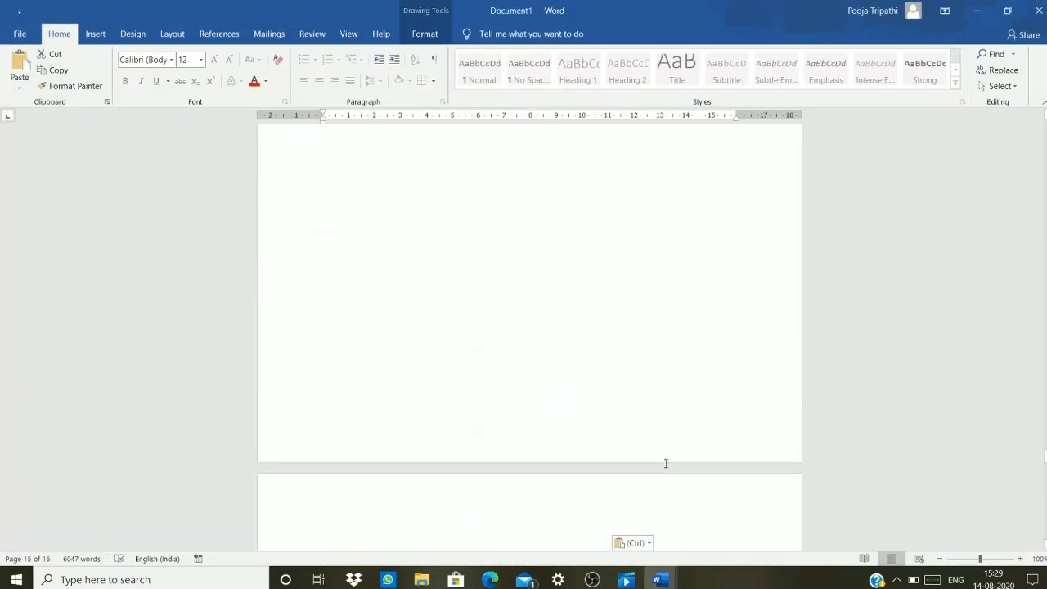
left_click(468, 496)
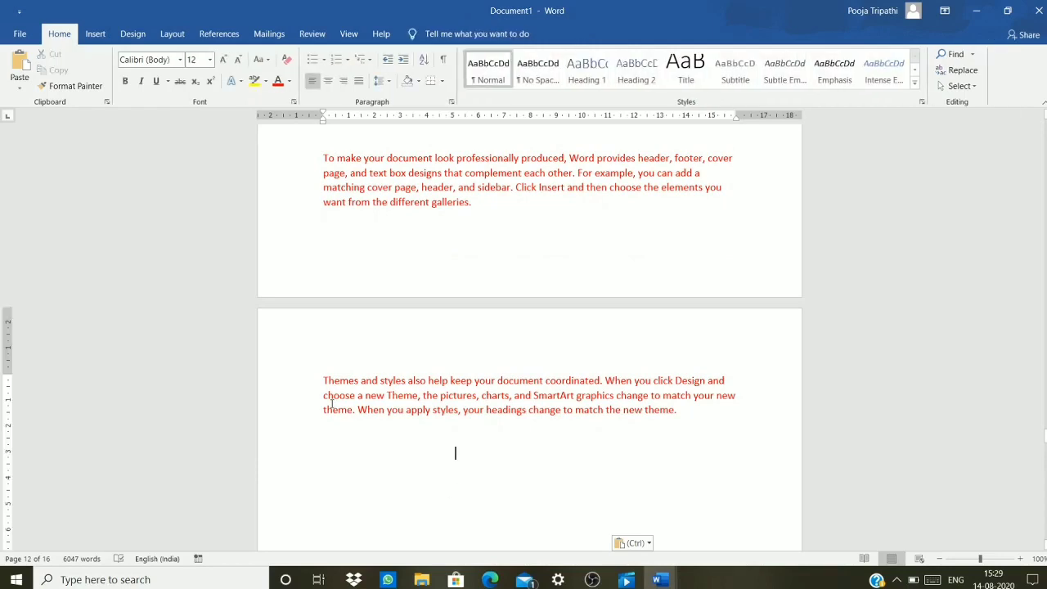
left_click(326, 382)
left_click_drag(334, 382, 729, 383)
key("ctrl+c")
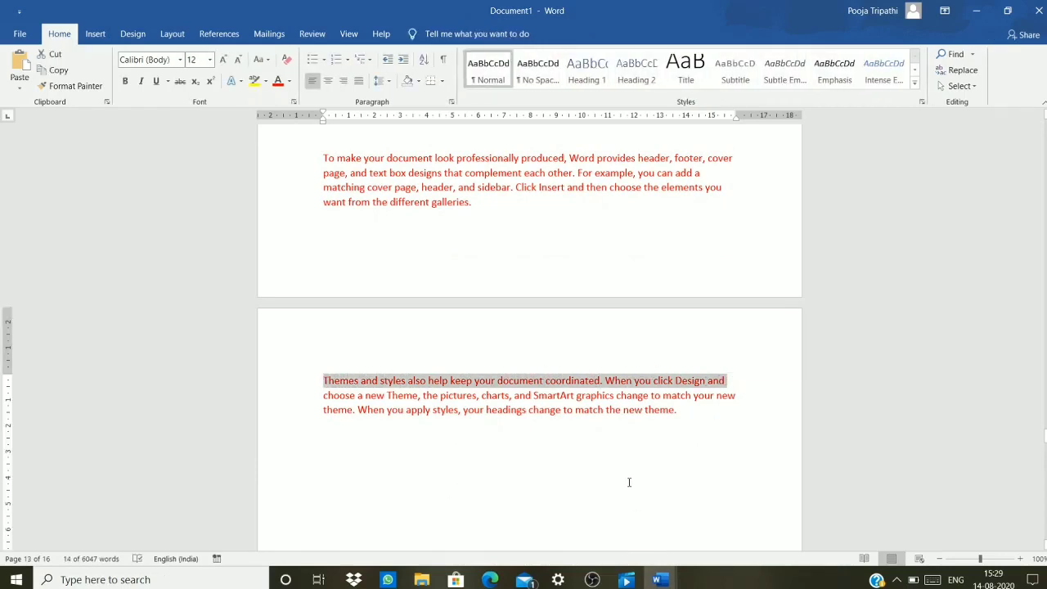
key("Delete")
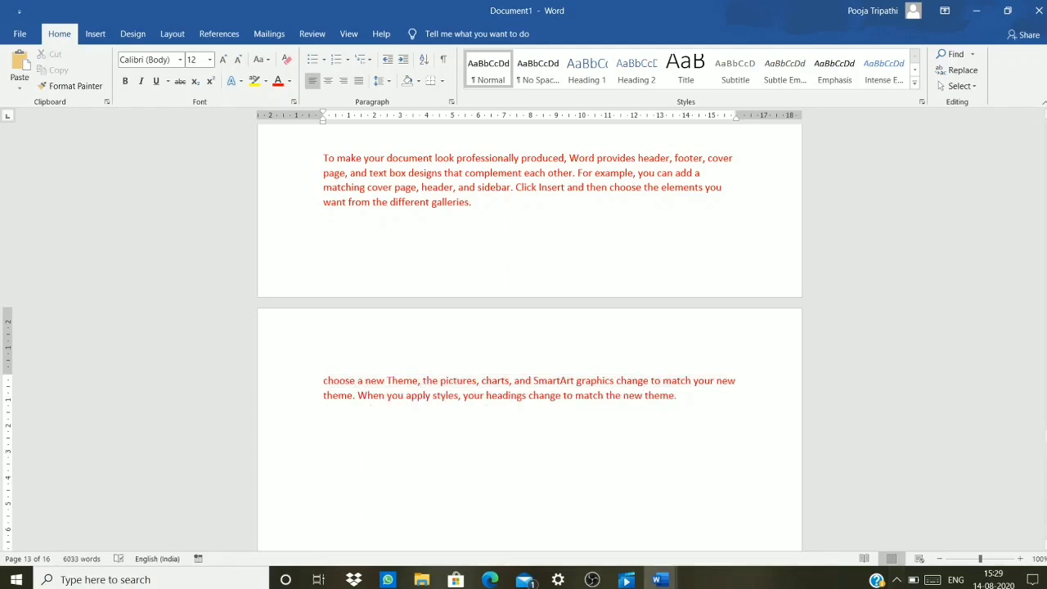
Step: Add several empty paragraphs below the remaining text on page 13, paste the cut line there, and dismiss the antivirus notification
left_click(689, 398)
key("Return")
key("Return")
key("Return")
key("Return")
key("Return")
key("Return")
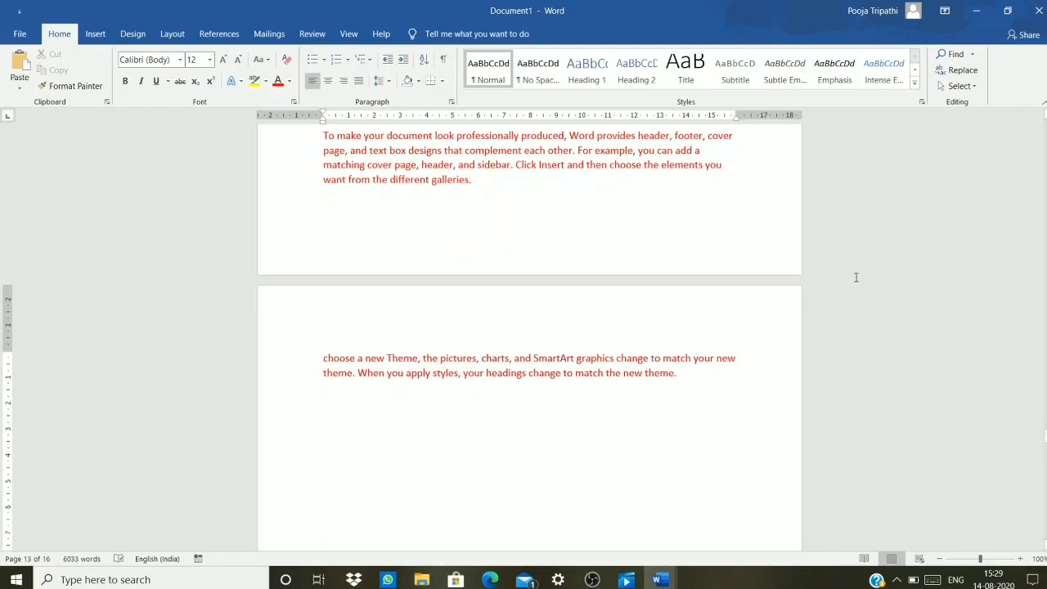
scroll(510, 344, "down", 6)
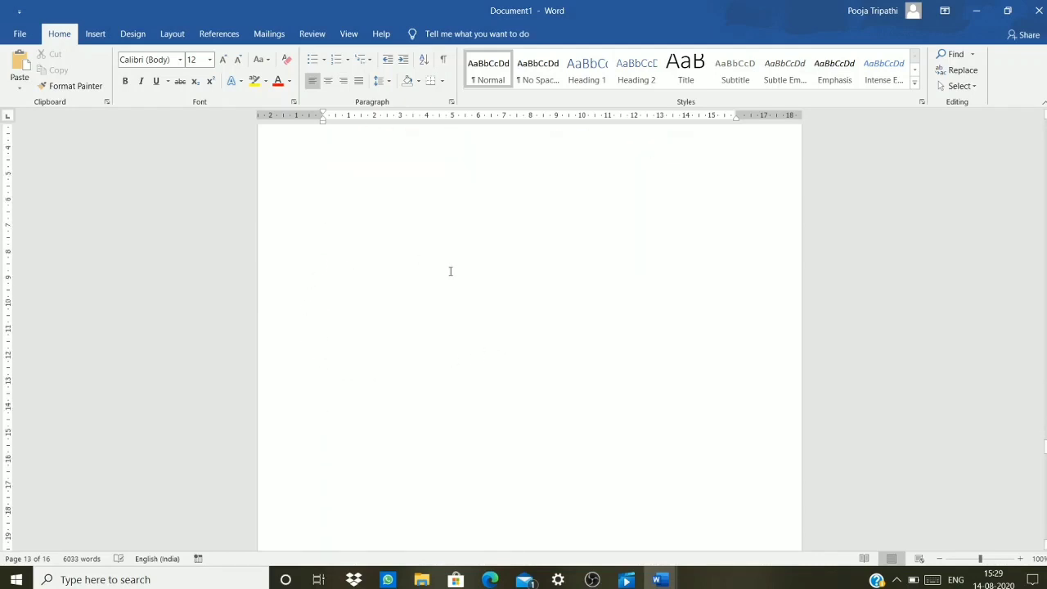
scroll(530, 337, "up", 7)
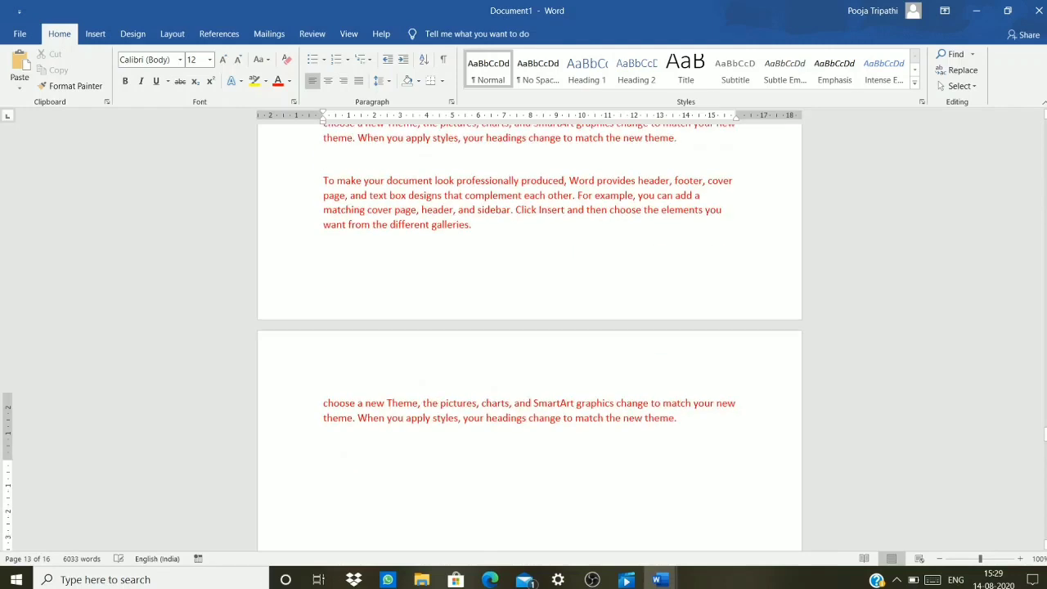
key("ctrl+v")
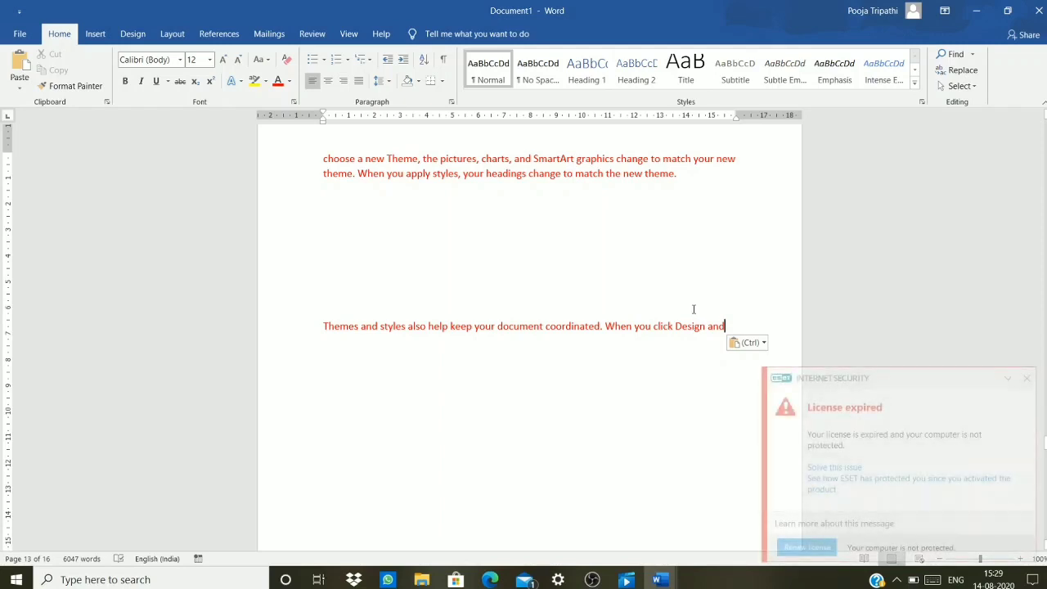
left_click(1026, 380)
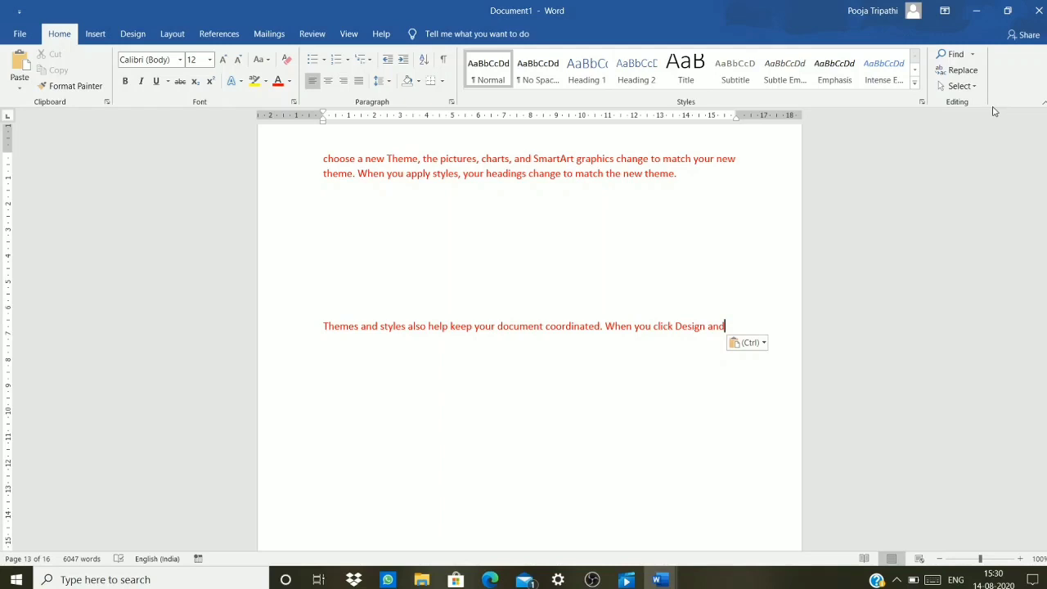
Step: Draw a rectangle about 4.8 cm high and 6.4 cm wide below the pasted line on page 13
left_click(95, 34)
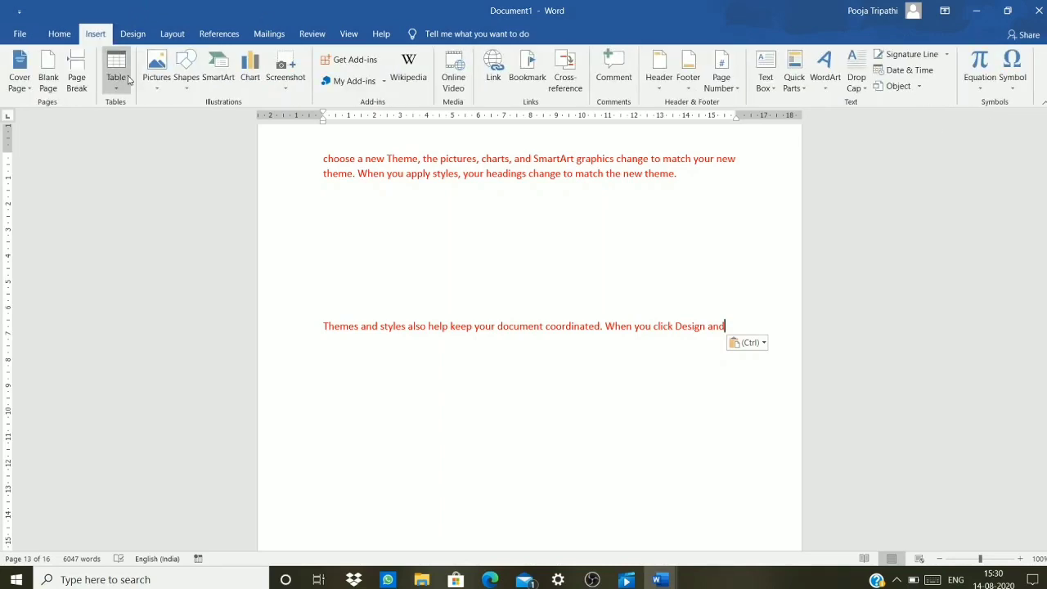
left_click(157, 82)
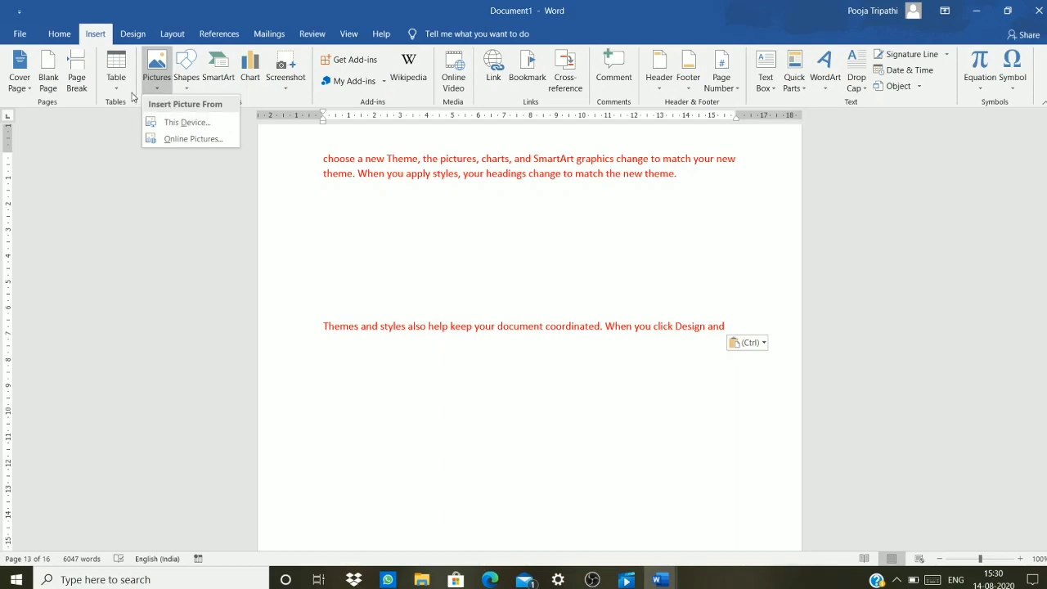
left_click(184, 86)
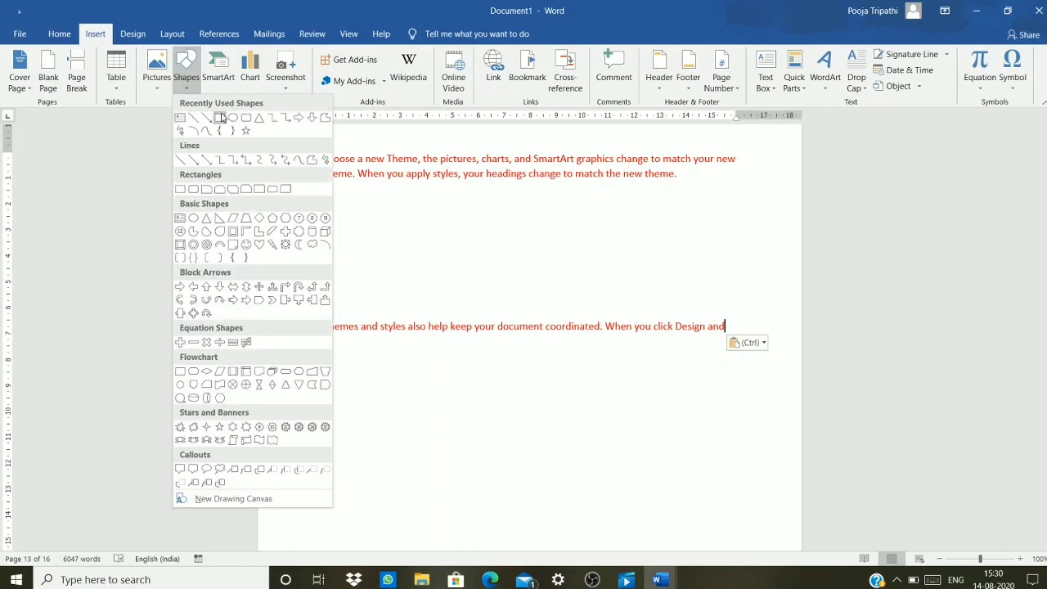
left_click(219, 118)
mouse_move(370, 348)
left_mouse_down()
mouse_move(454, 427)
mouse_move(507, 501)
mouse_move(573, 502)
mouse_move(537, 473)
left_mouse_up()
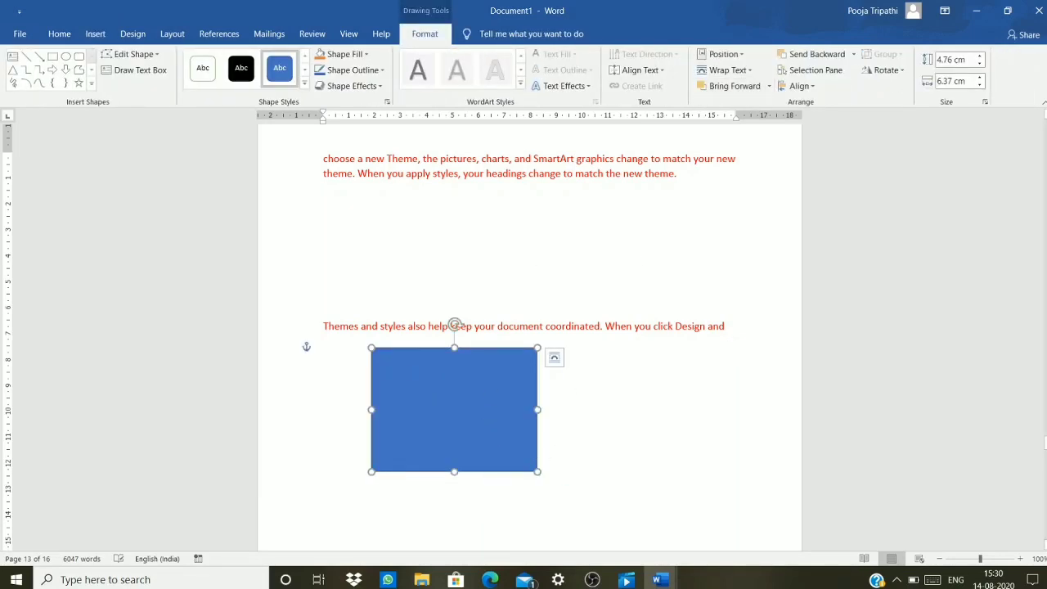
Step: Cut the rectangle, paste it above the "Themes and styles" line, and move it into the gap between the two text blocks
left_click(630, 369)
left_click(481, 399)
key("Delete")
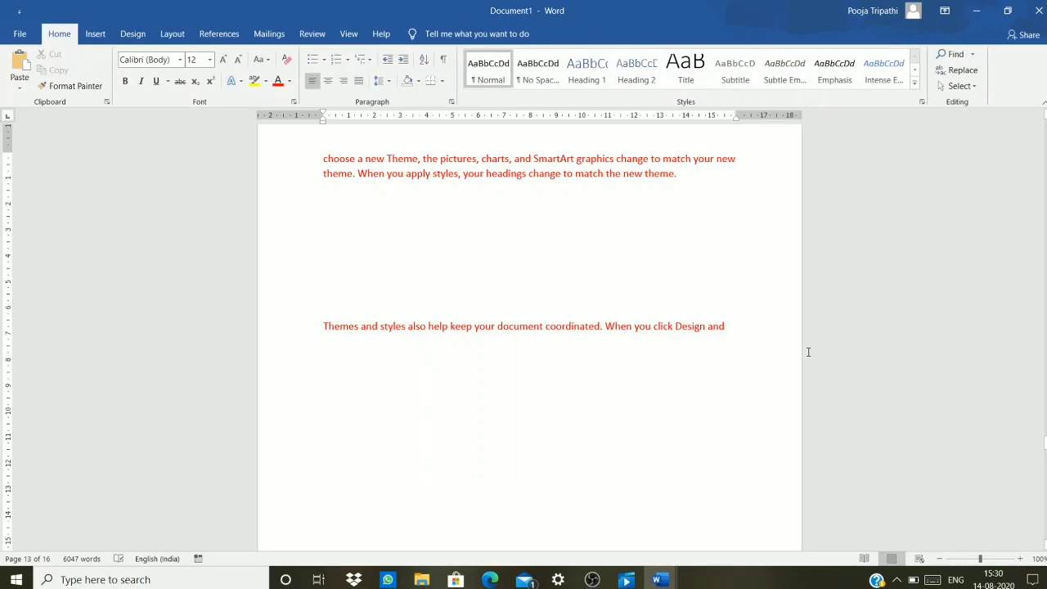
left_click(392, 249)
key("ctrl+v")
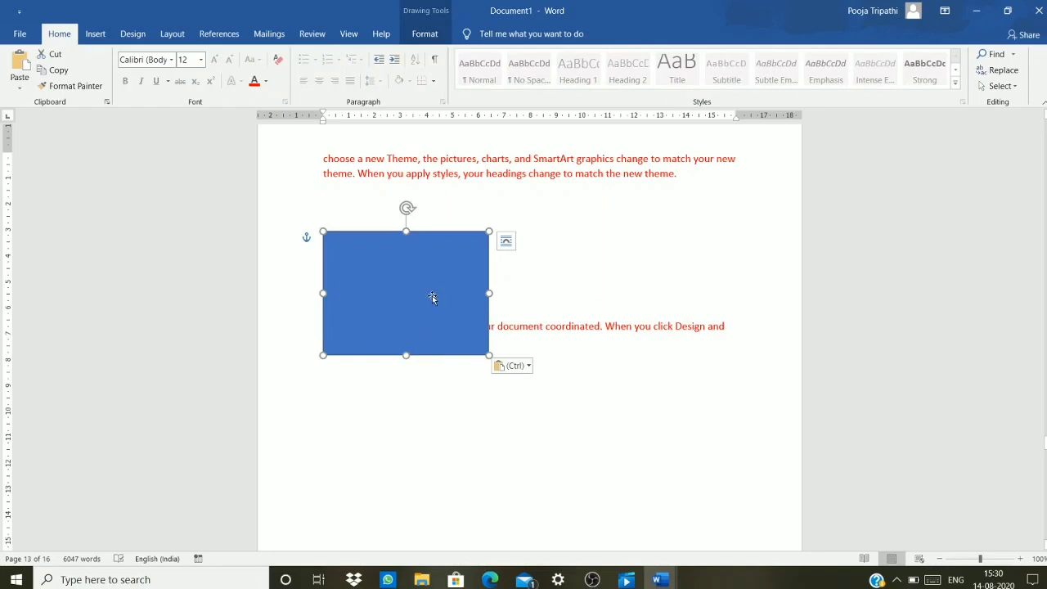
left_click_drag(433, 297, 474, 283)
left_click(456, 369)
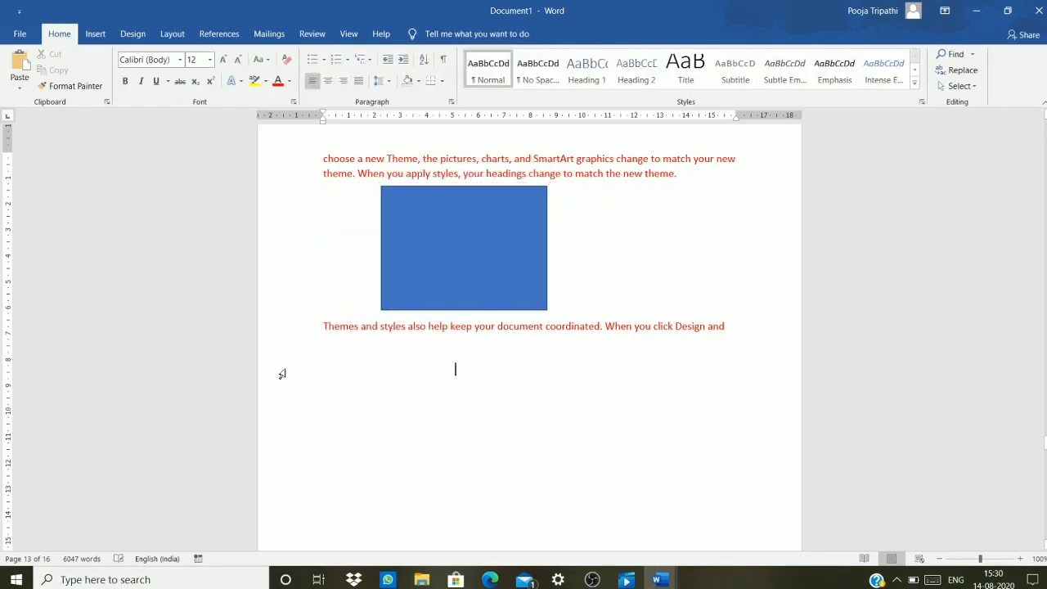
Step: Switch to the shortcut demo2 document and extend the Ctrl+Y description to "Repeat/Redo"
left_click(656, 581)
left_click(622, 531)
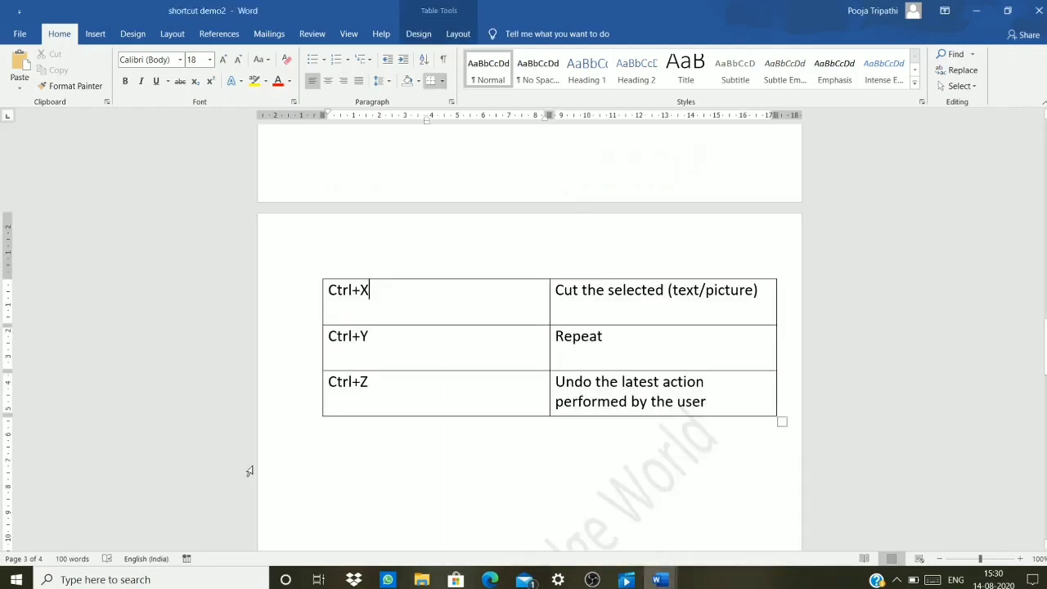
left_click(381, 339)
left_click(618, 341)
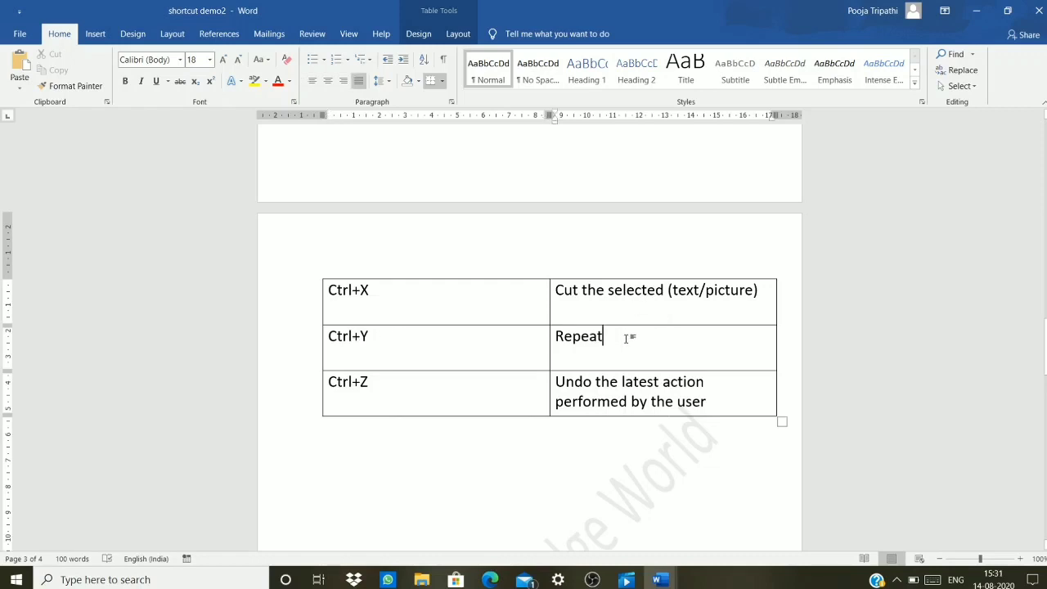
type("/Re")
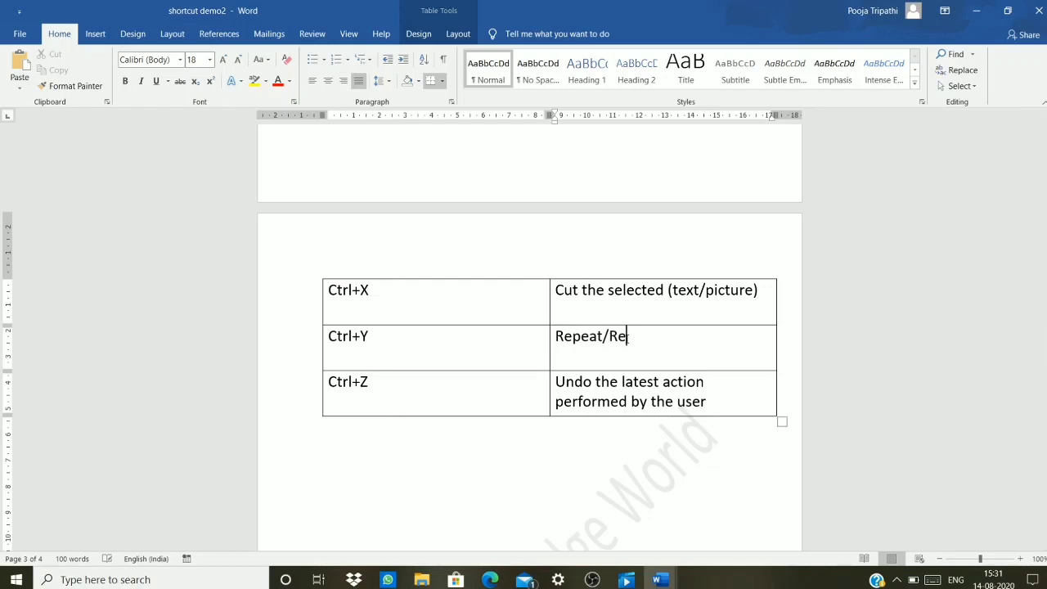
type("do")
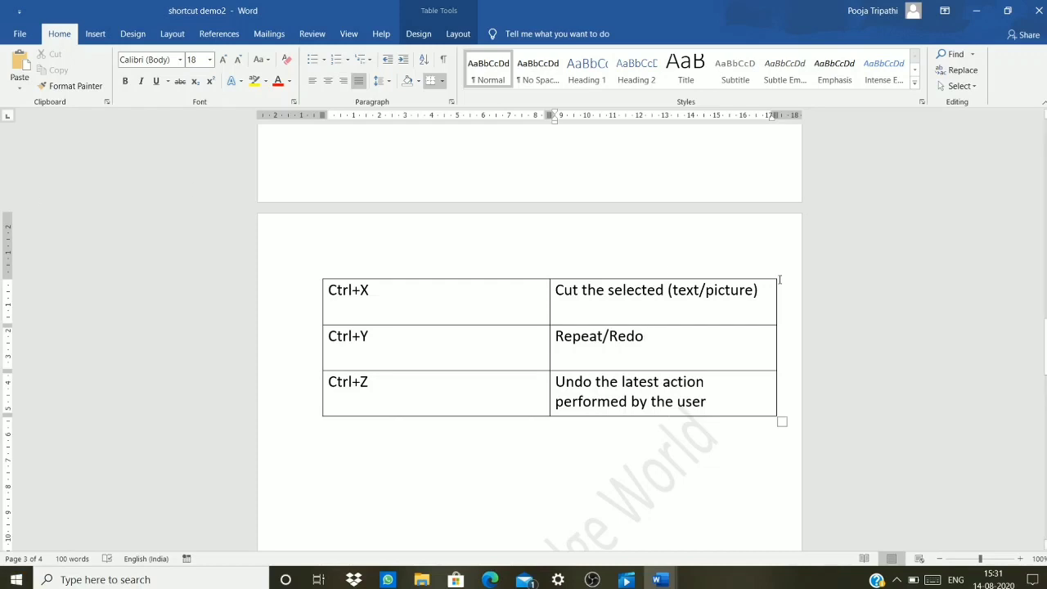
Step: Make the "Repeat/Redo" text in the Ctrl+Y row bold and red
scroll(890, 352, "up", 4)
scroll(879, 346, "down", 5)
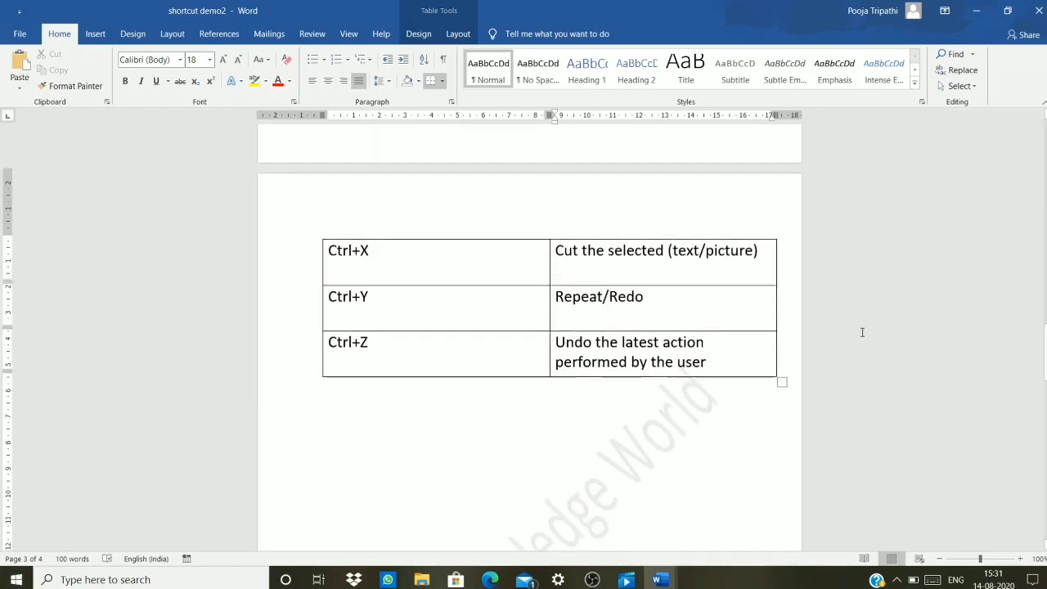
scroll(553, 271, "up", 2)
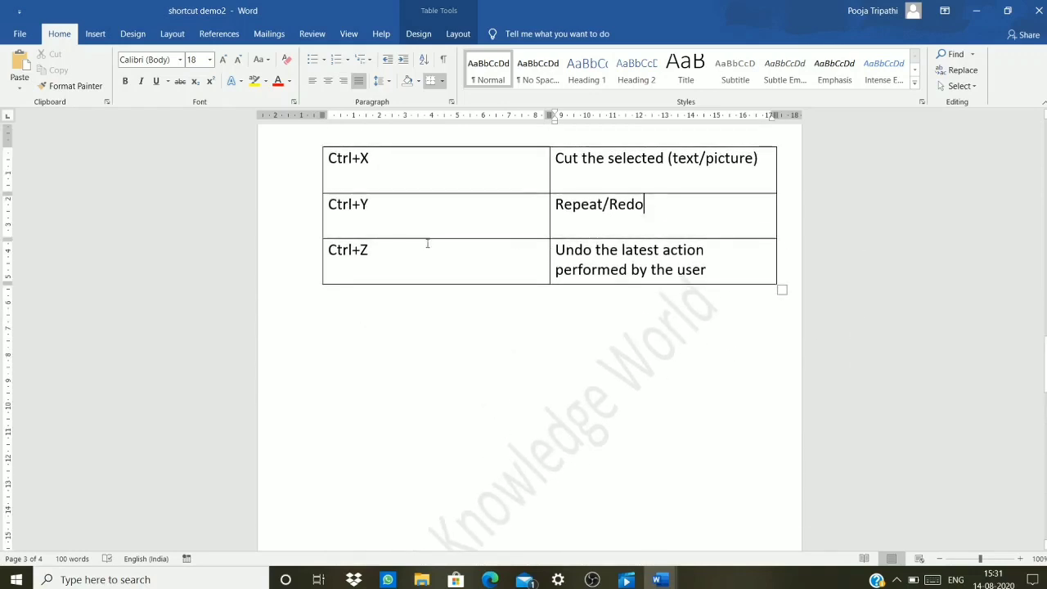
left_click_drag(565, 193, 636, 204)
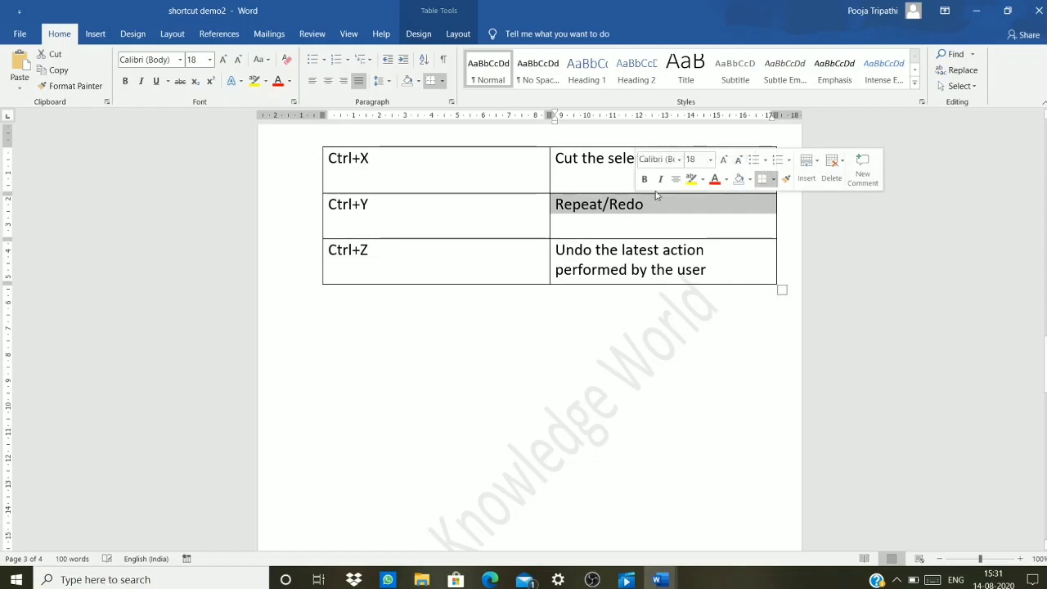
left_click(644, 179)
left_click(714, 178)
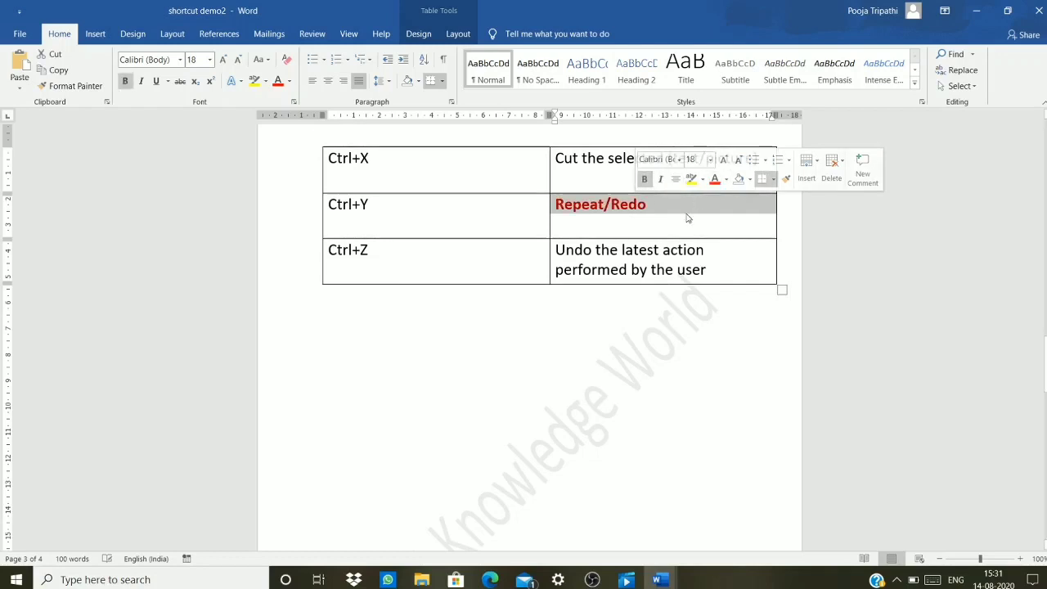
left_click(685, 214)
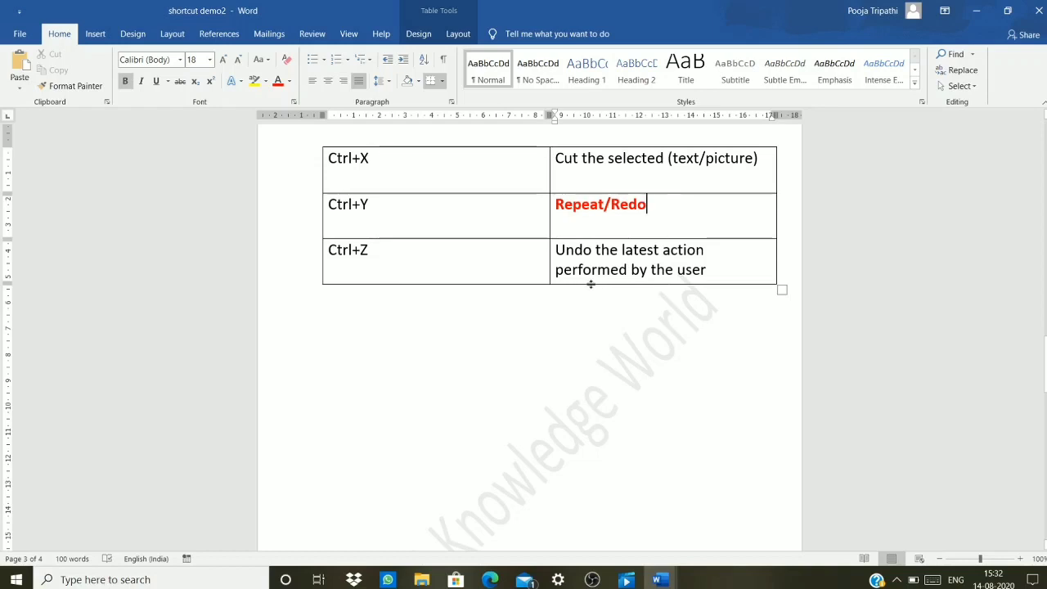
Step: Undo the red font color and the bold formatting on "Repeat/Redo"
key("ctrl+z")
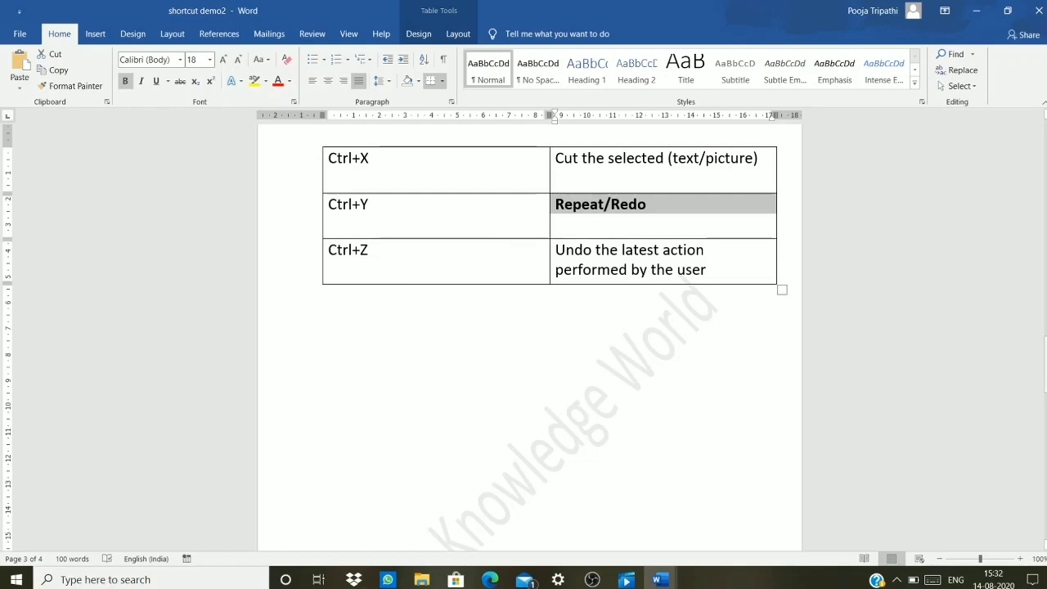
key("ctrl+z")
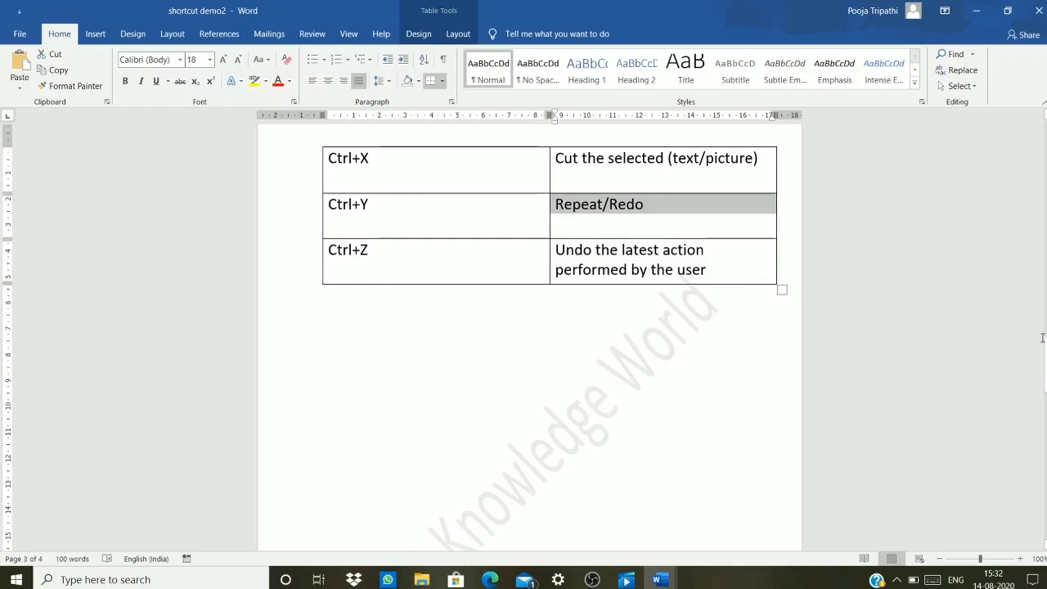
Step: Redo the undone bold formatting and red font color on "Repeat/Redo" in the Ctrl+Y row
left_click(721, 271)
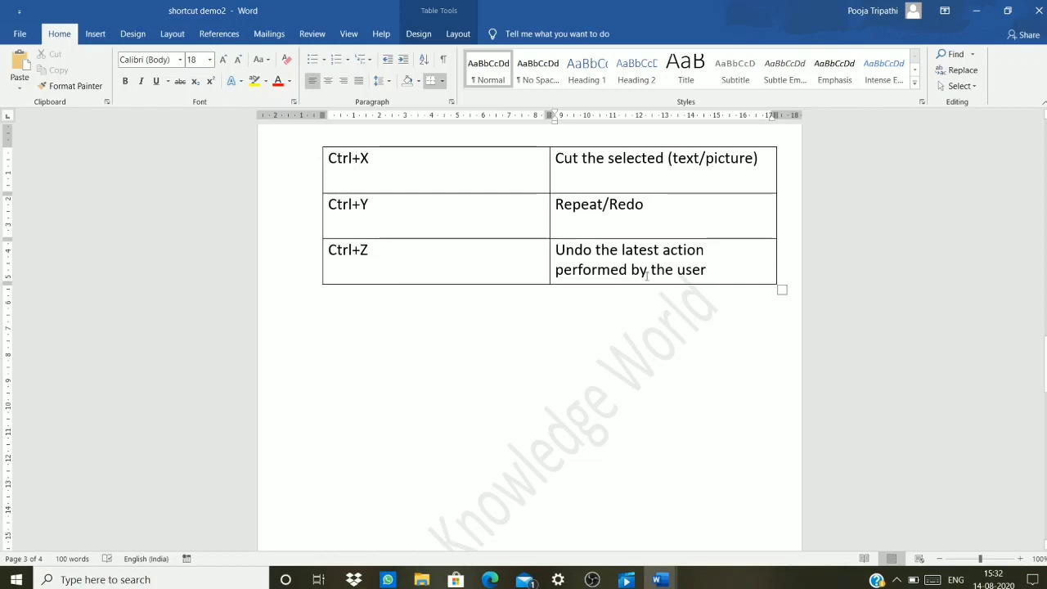
left_click(400, 254)
left_click(427, 206)
key("Tab")
key("ctrl+b")
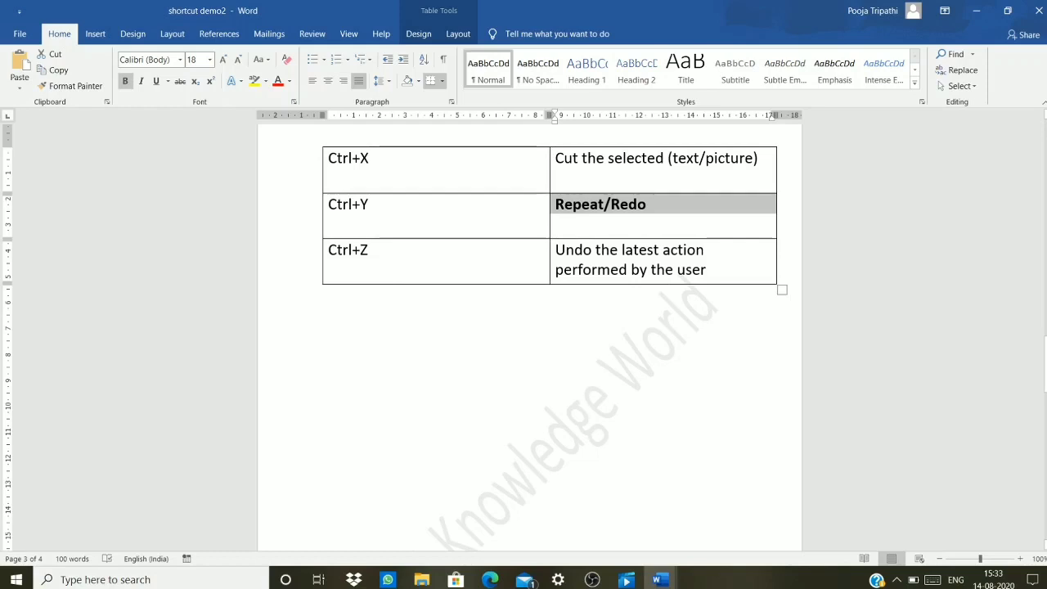
key("ctrl+y")
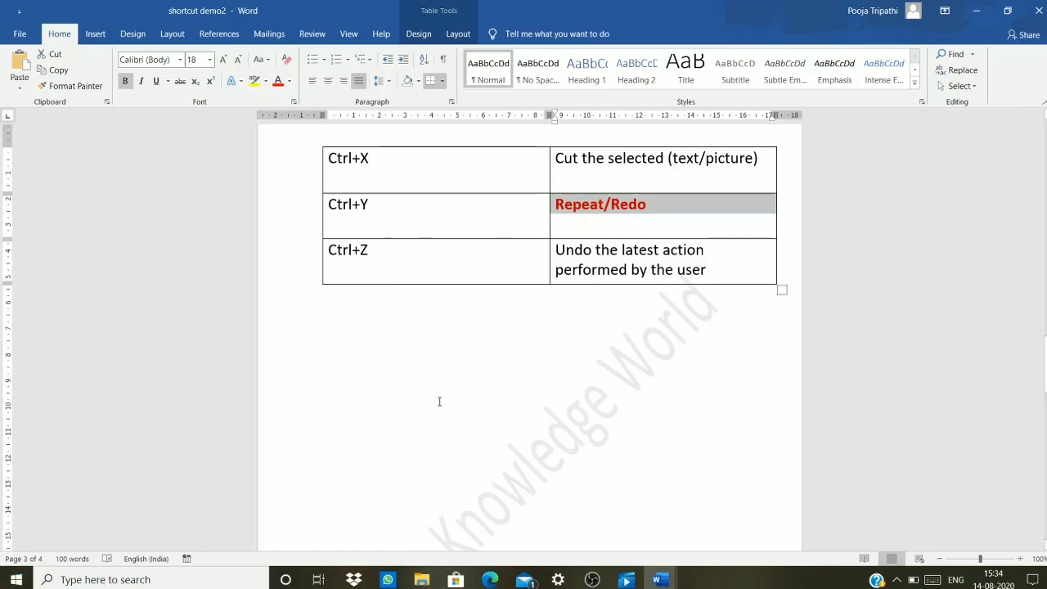
Step: Make the Ctrl+Z description "Undo the latest action performed by the user" italic and light blue
left_click_drag(556, 249, 716, 265)
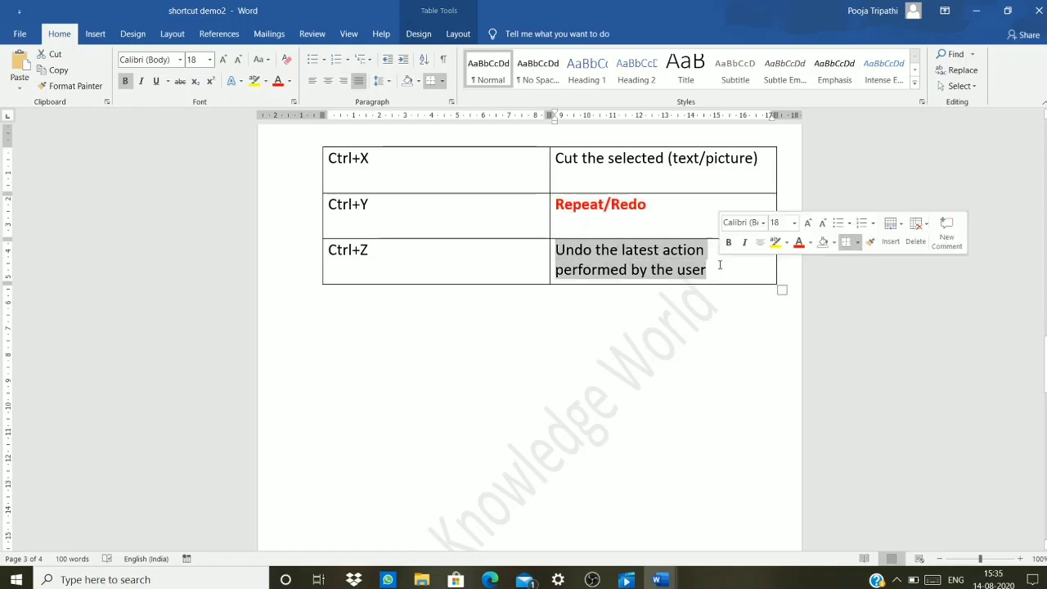
left_click(745, 243)
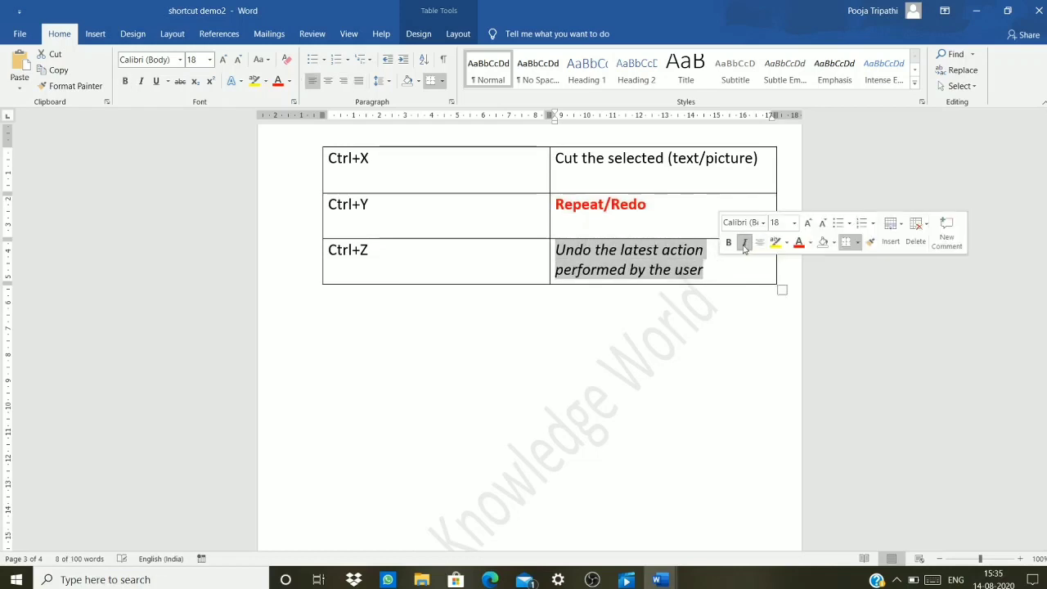
left_click(810, 243)
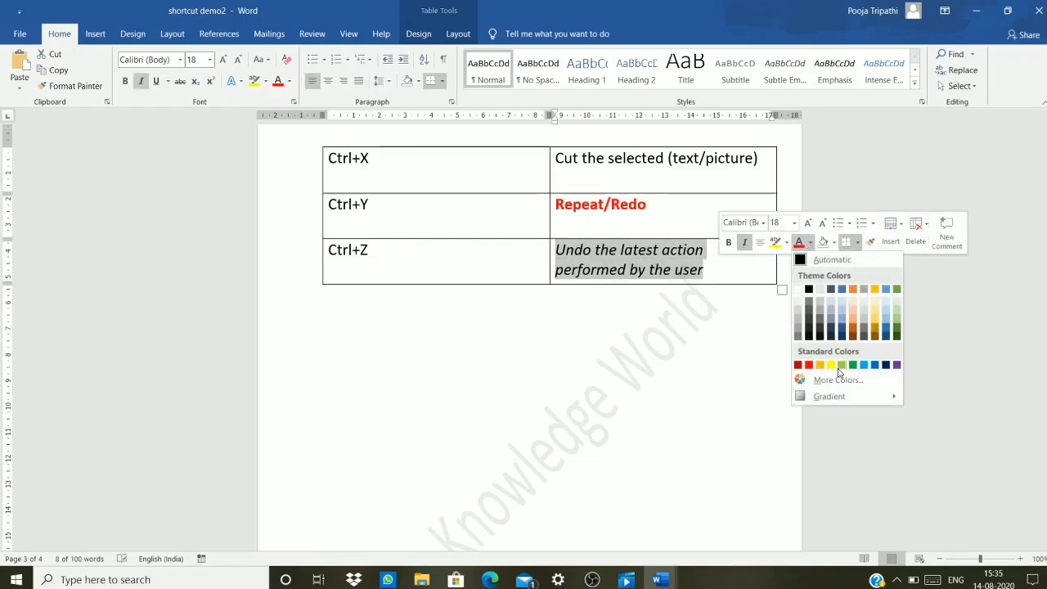
left_click(873, 365)
left_click(766, 324)
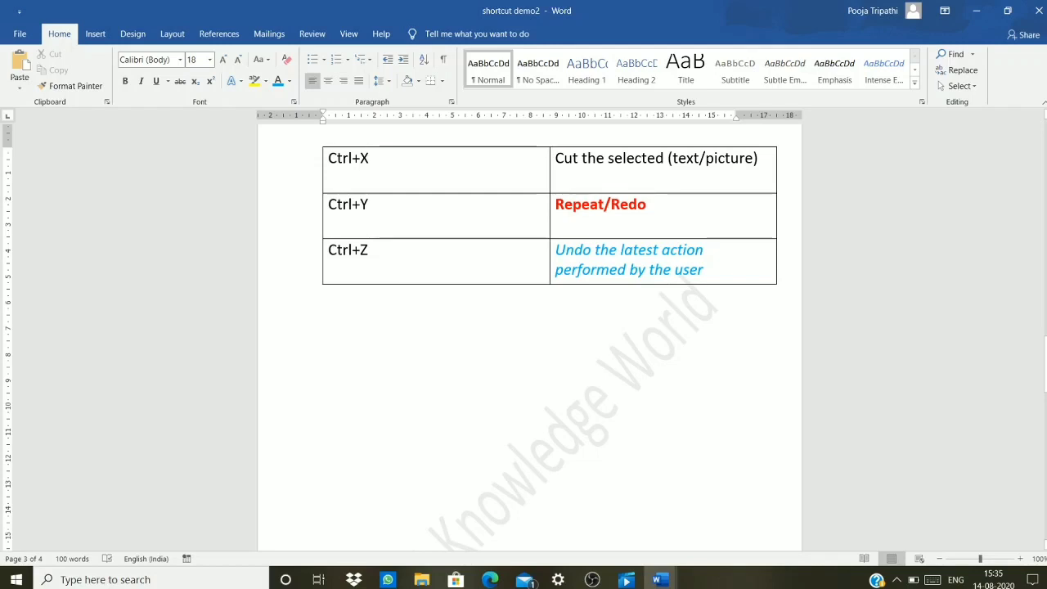
Step: Undo the blue font color and the italic formatting on the Ctrl+Z description
key("ctrl+z")
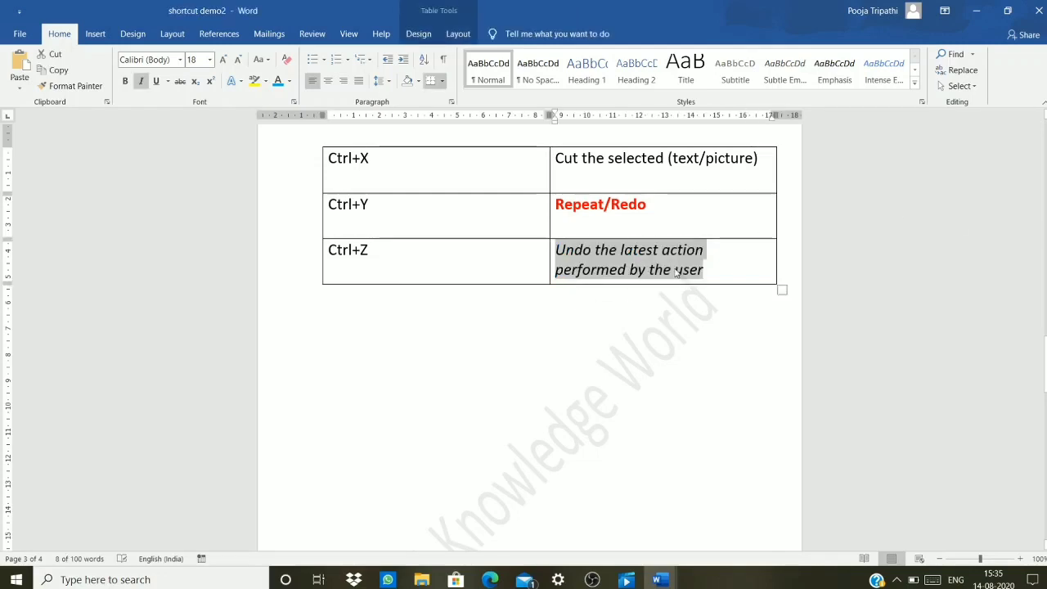
key("ctrl+z")
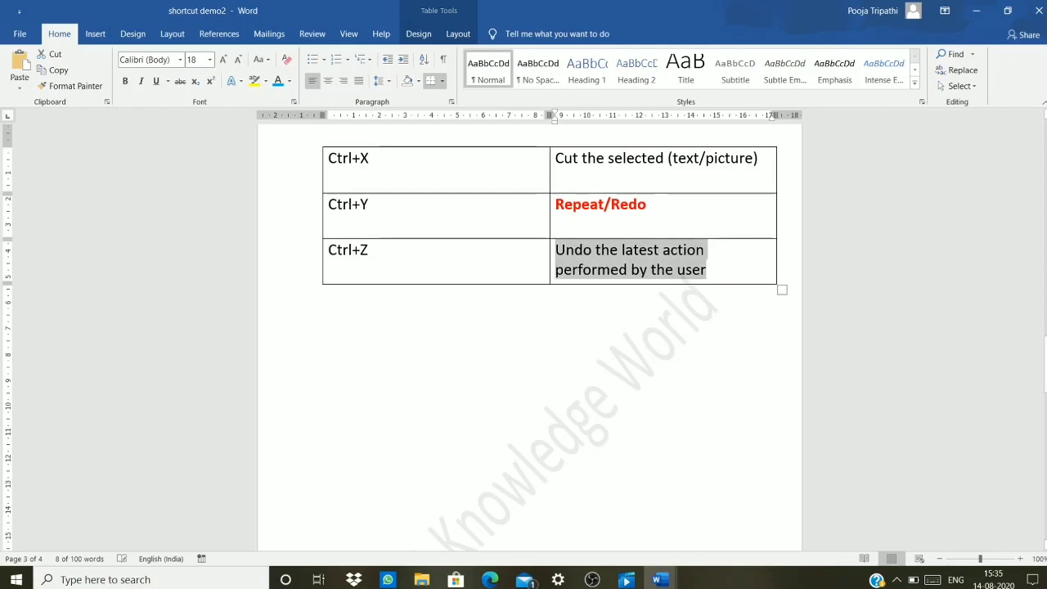
left_click(774, 268)
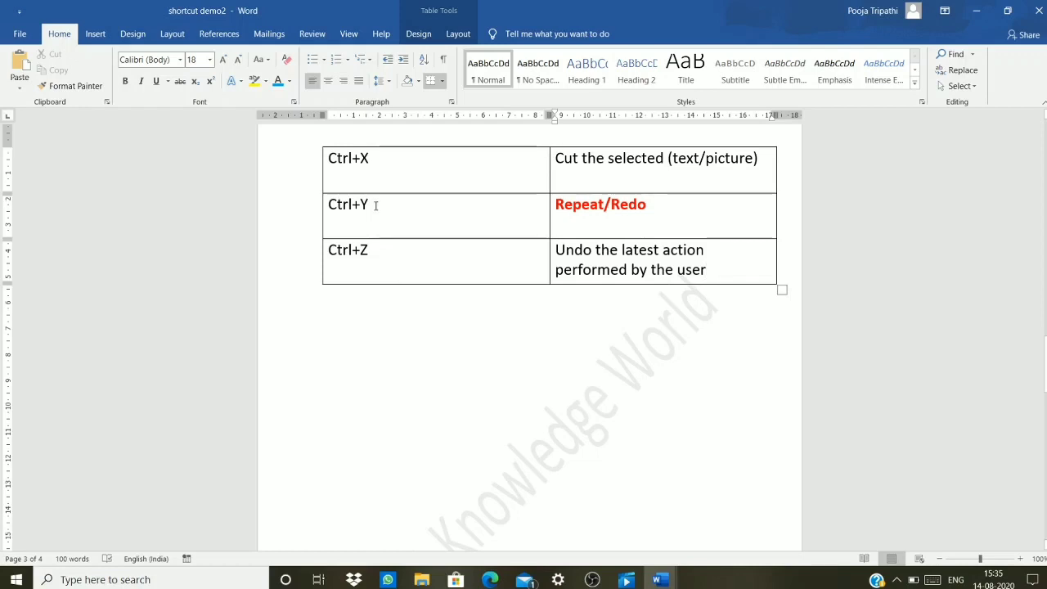
Step: Redo the italic formatting and blue font color on the Ctrl+Z description
key("ctrl+shift+Up")
key("ctrl+i")
key("ctrl+y")
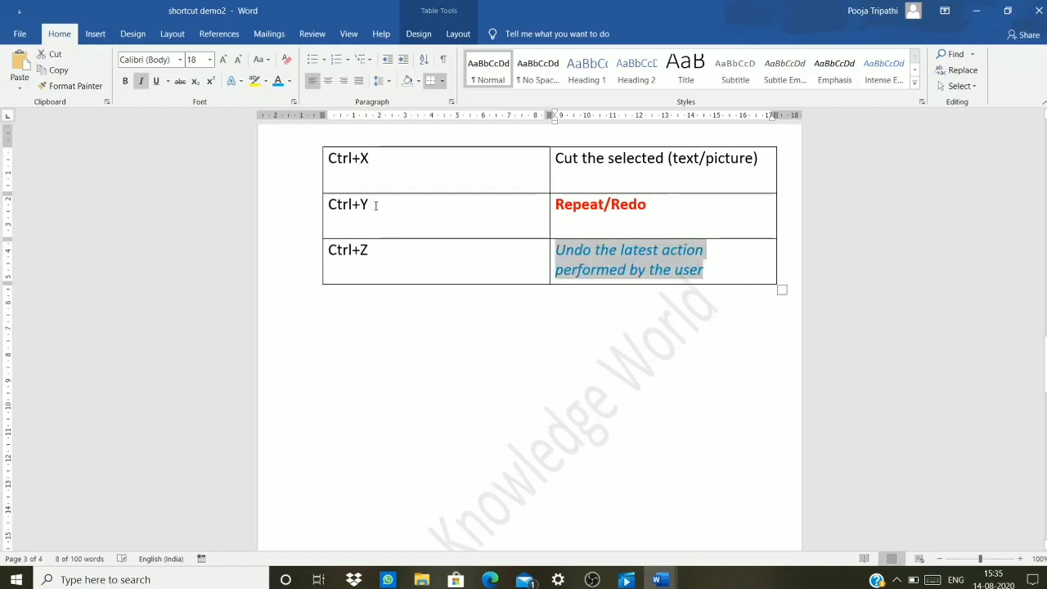
left_click(655, 313)
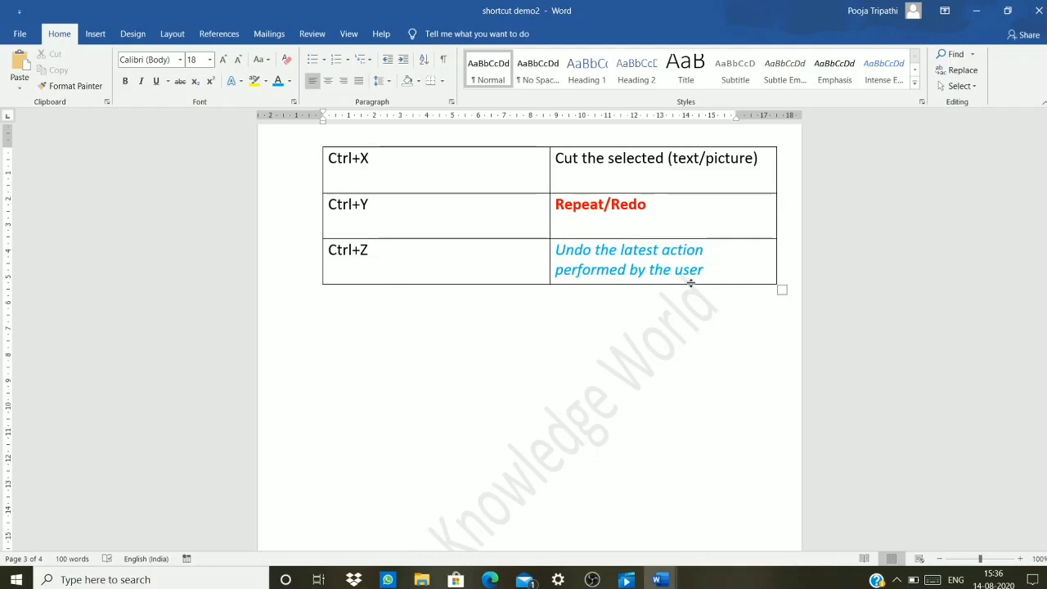
Step: Review the whole "Shortcuts in Ms-Word" table, from the Ctrl+A row through the Ctrl+Z row
scroll(688, 288, "up", 3)
scroll(688, 290, "up", 15)
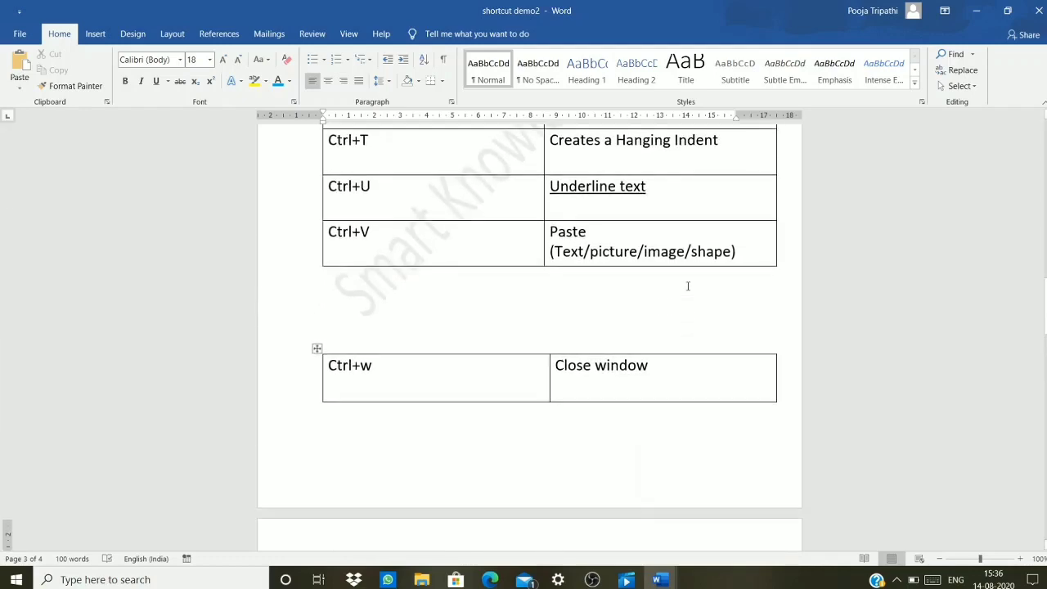
scroll(689, 285, "up", 5)
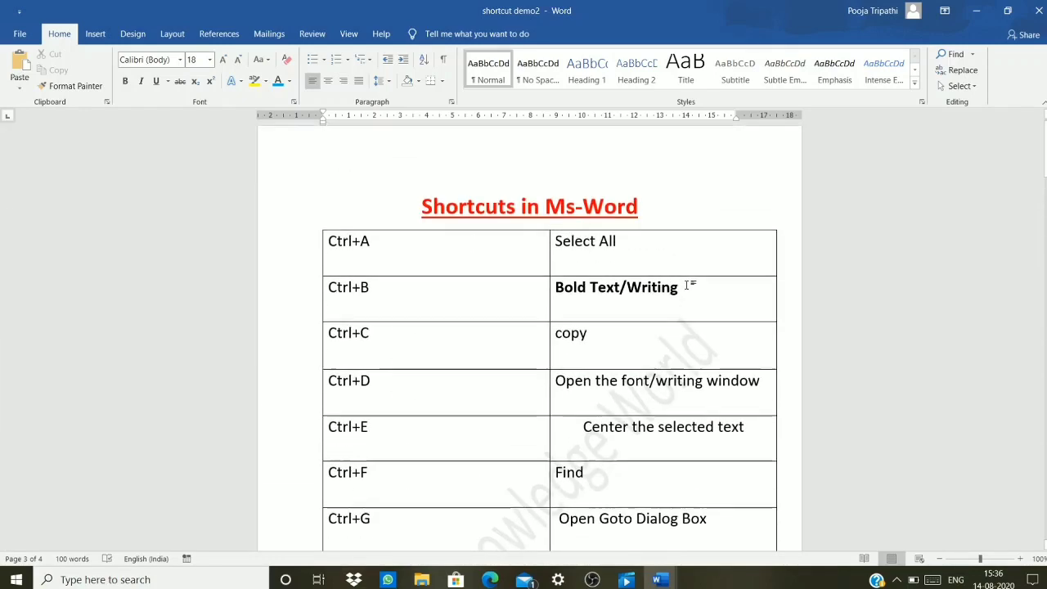
scroll(655, 270, "down", 3)
scroll(572, 225, "up", 3)
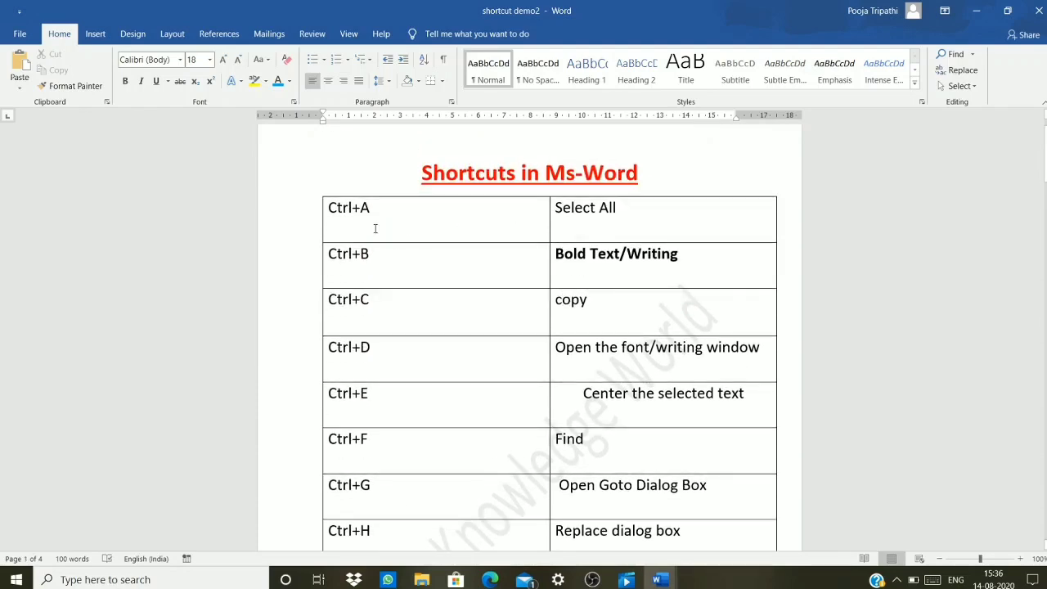
scroll(367, 211, "down", 15)
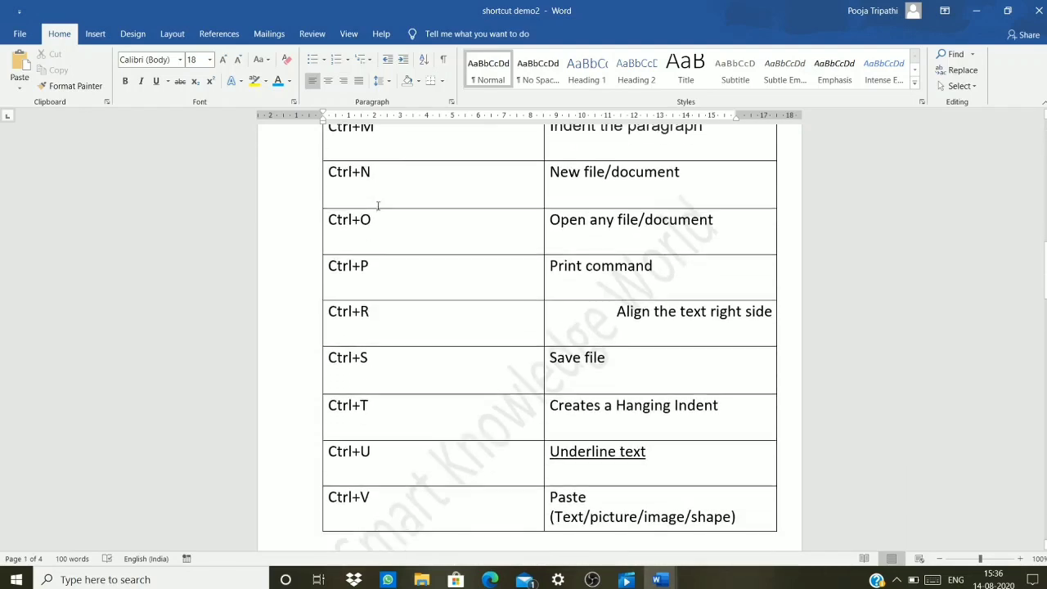
scroll(377, 205, "down", 5)
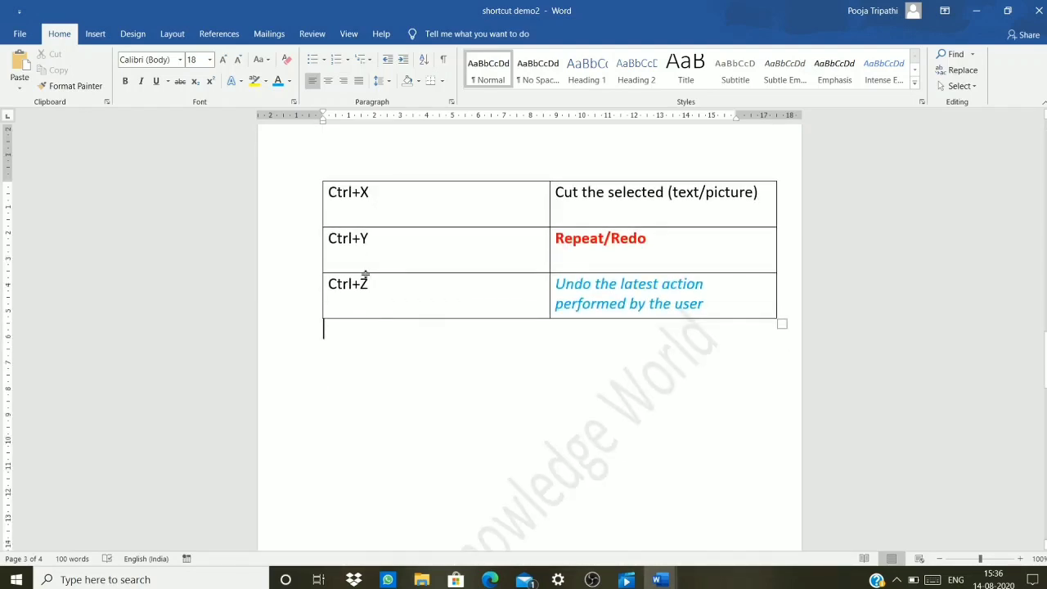
left_click(384, 285)
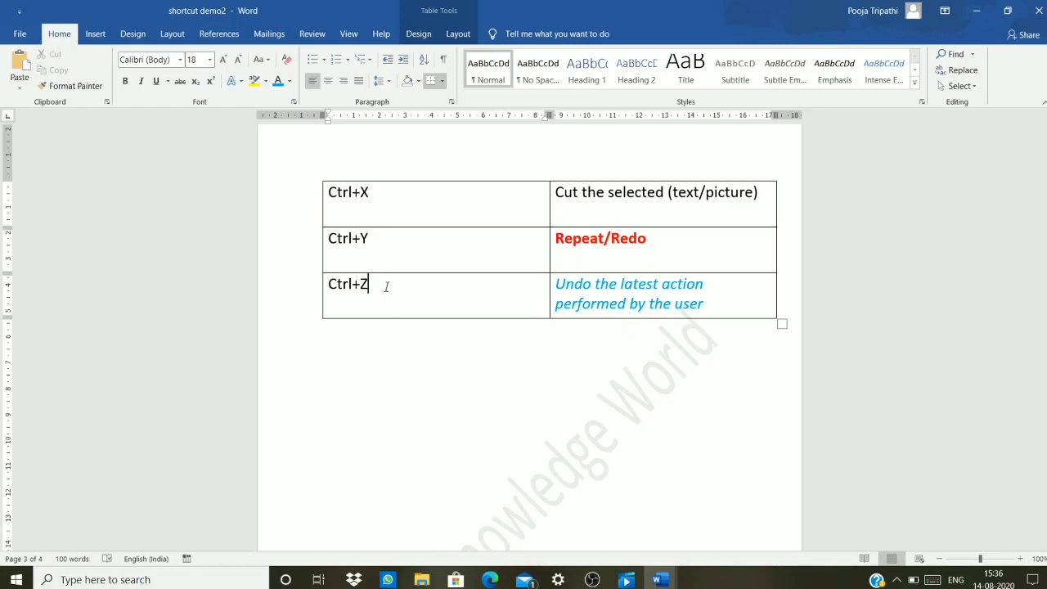
scroll(417, 523, "up", 8)
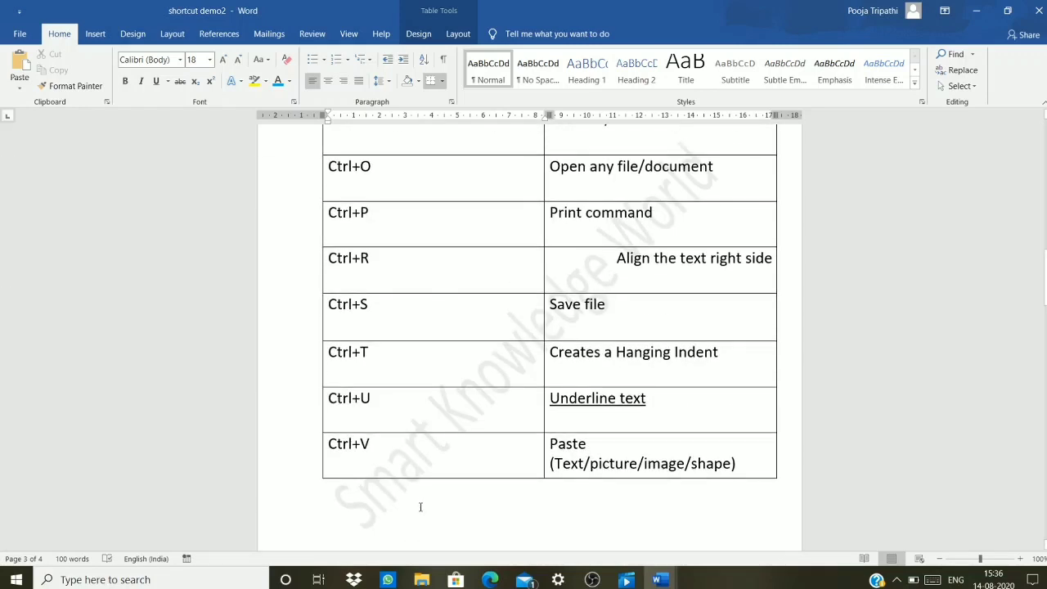
scroll(421, 507, "up", 7)
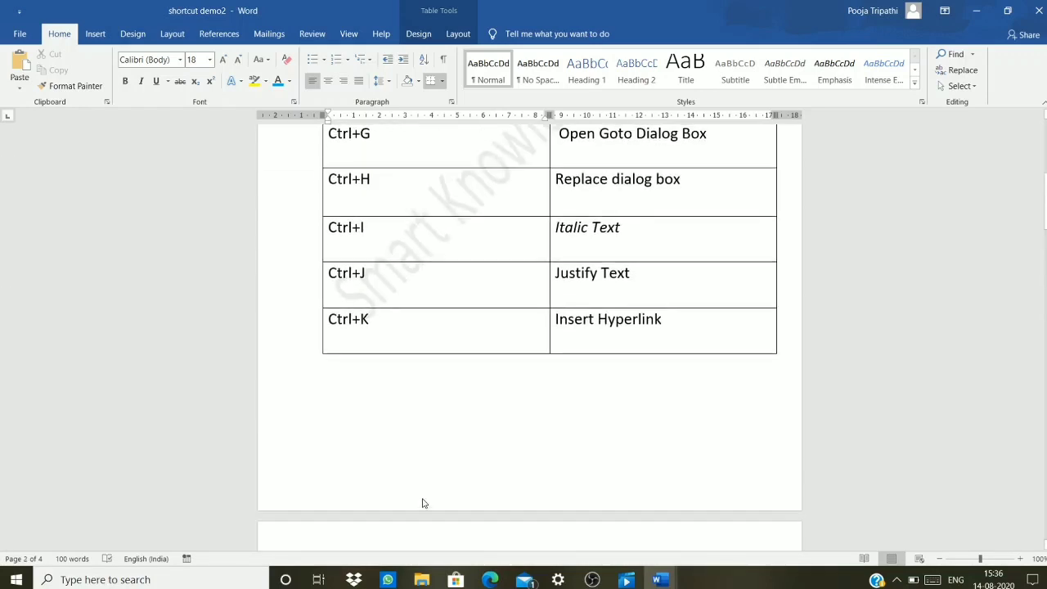
scroll(422, 499, "up", 2)
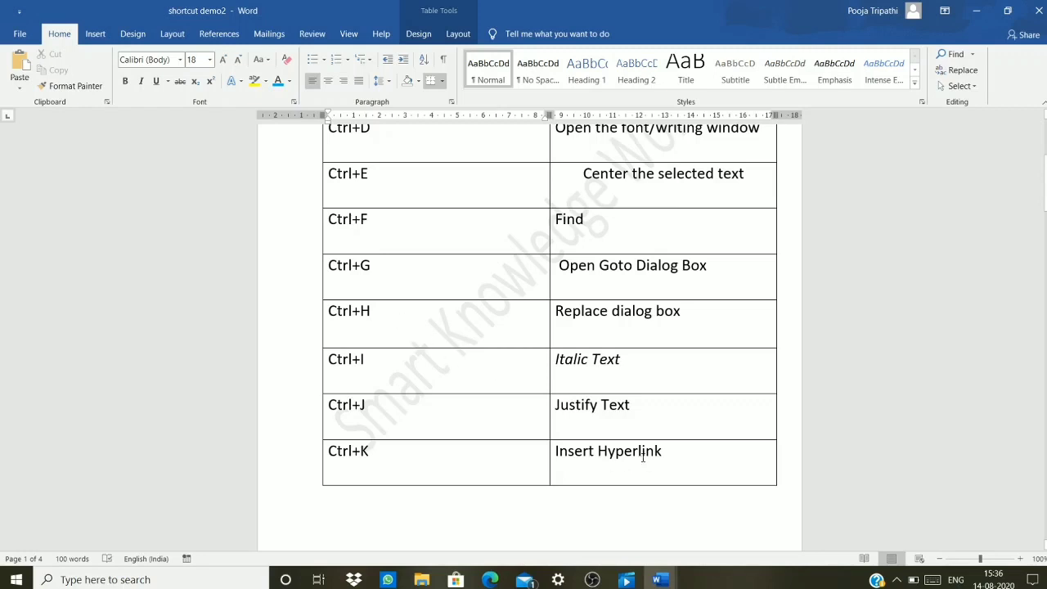
scroll(638, 460, "down", 1)
scroll(638, 463, "down", 5)
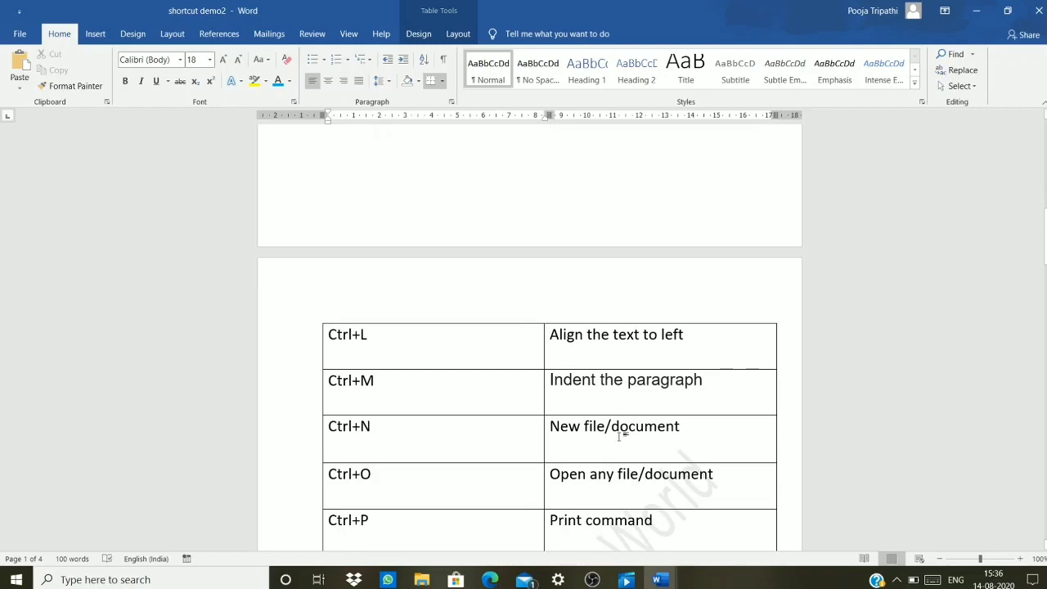
scroll(622, 429, "down", 3)
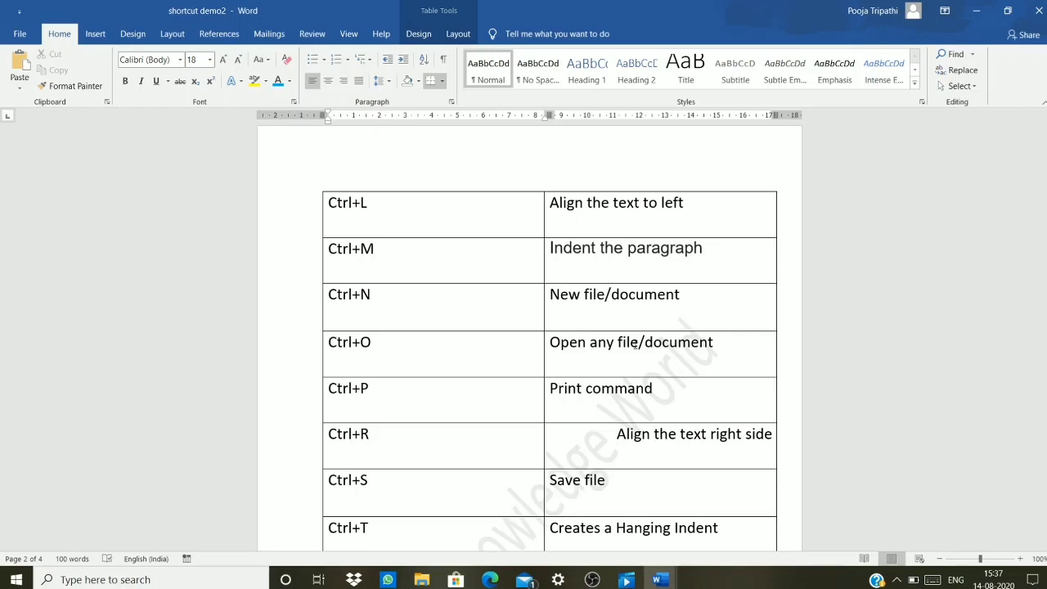
scroll(637, 344, "down", 8)
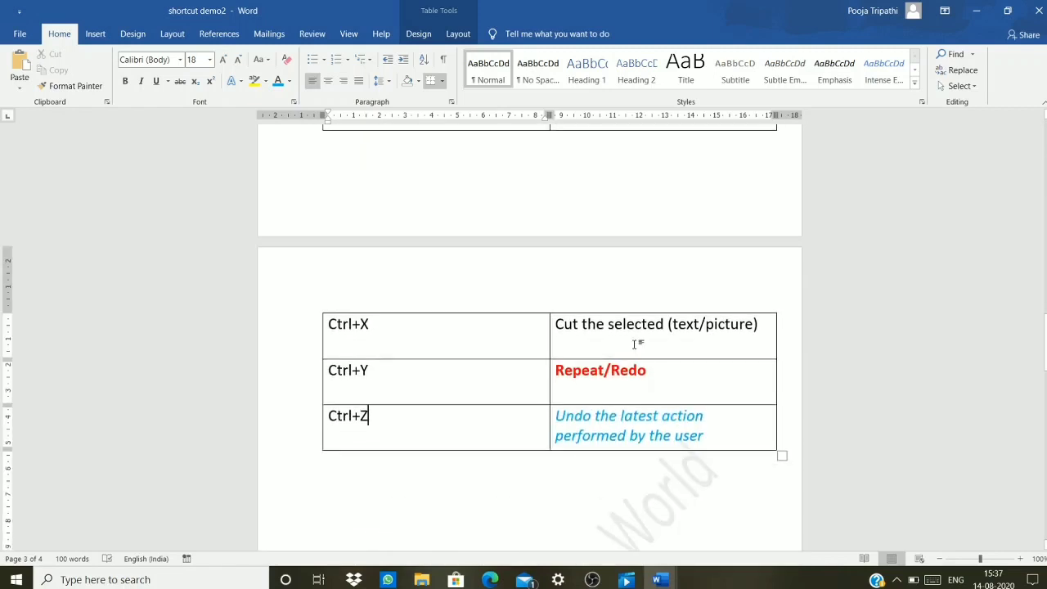